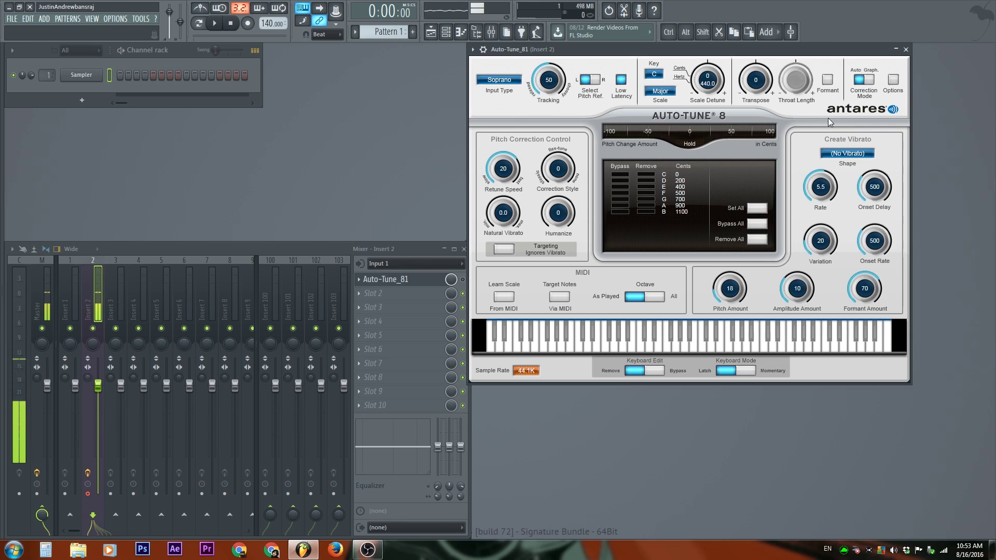
# - View the graphical correction mode and return the plug-in to automatic mode
pyautogui.click(871, 82)
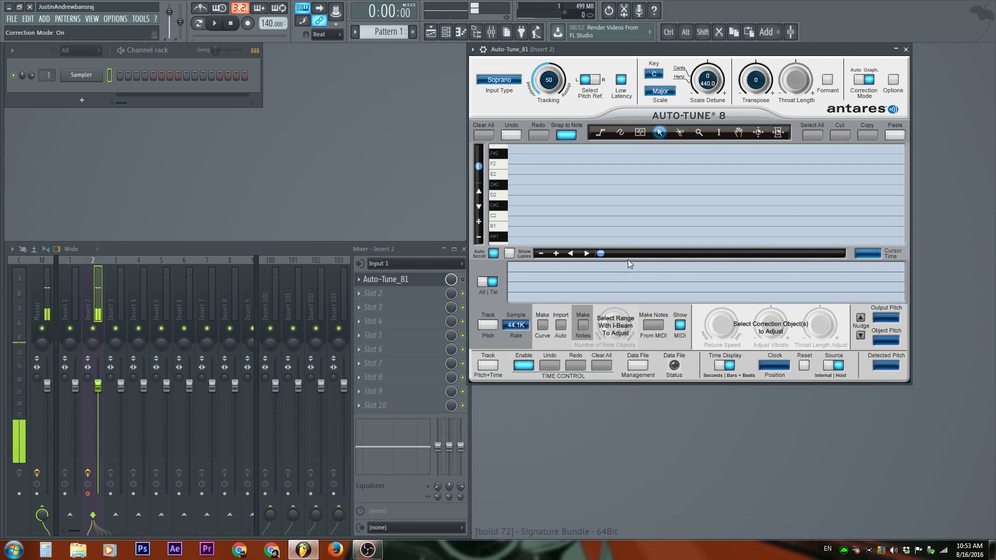
pyautogui.click(858, 81)
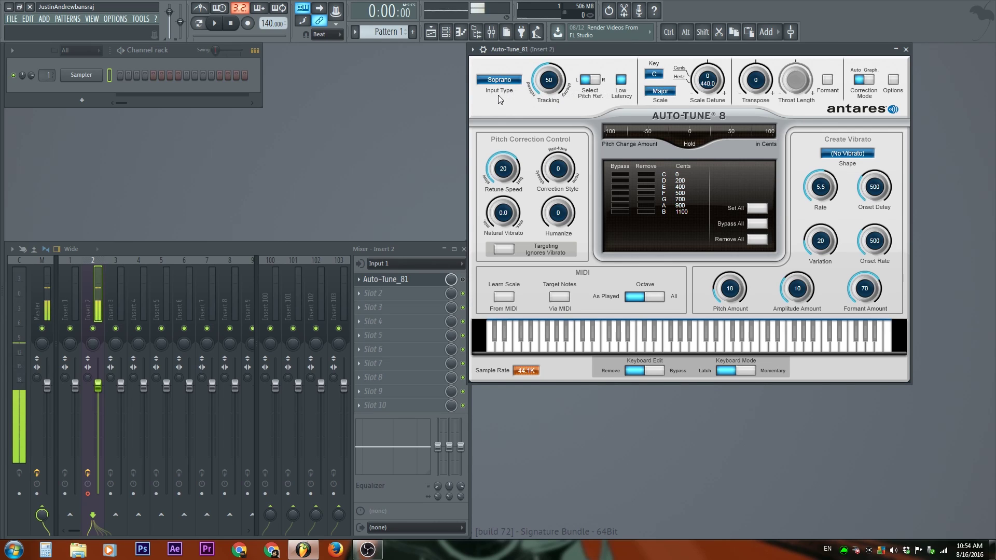
# - Try the input types Bass Inst, Instrument, Soprano, Low Male and Alto/Tenor, ending on Soprano
pyautogui.click(503, 82)
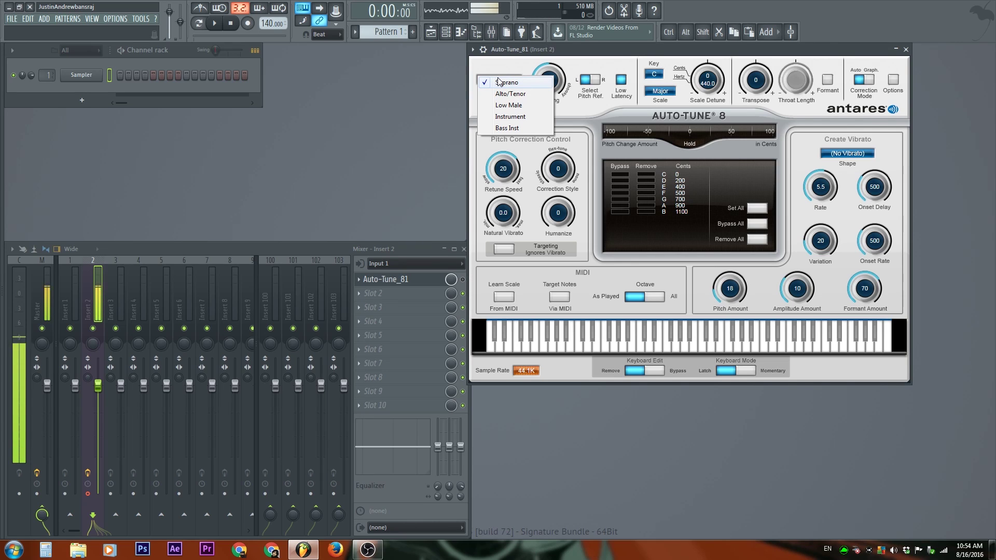
pyautogui.click(511, 129)
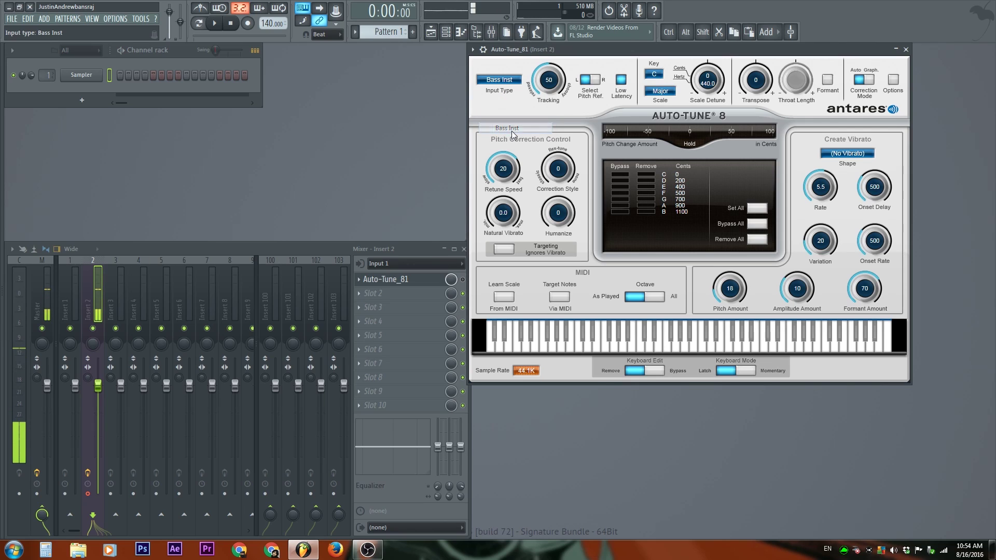
pyautogui.click(501, 82)
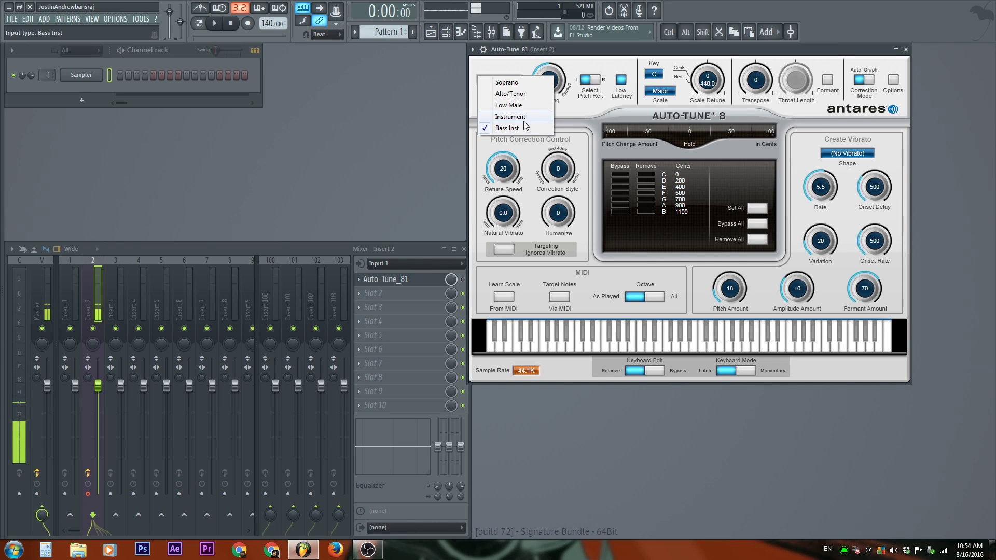
pyautogui.click(527, 117)
pyautogui.click(512, 83)
pyautogui.click(512, 84)
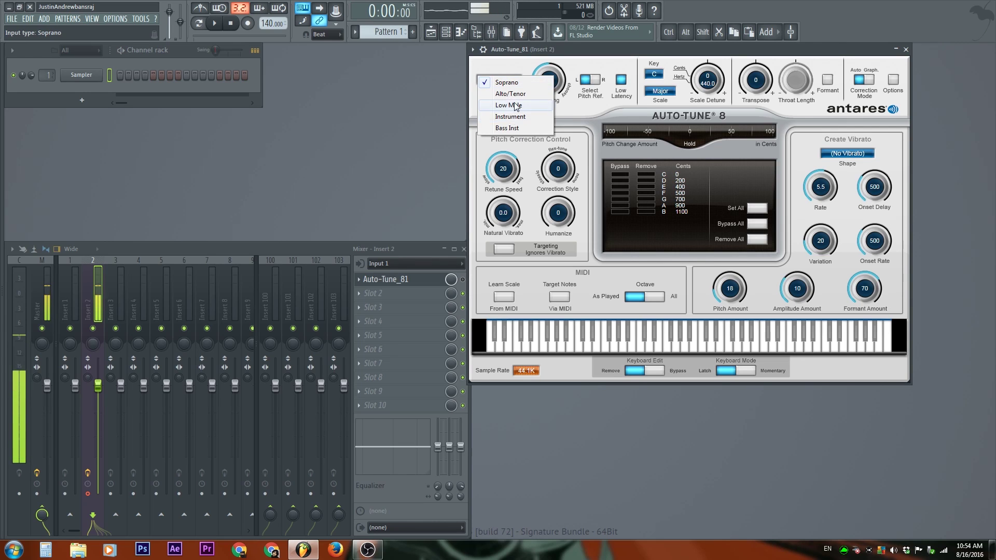
pyautogui.click(514, 102)
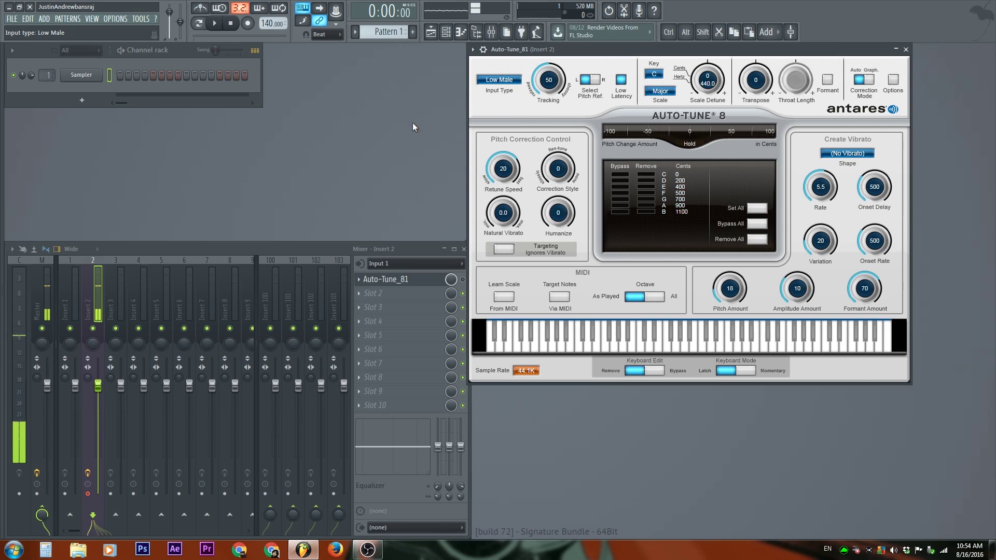
pyautogui.click(497, 81)
pyautogui.click(509, 94)
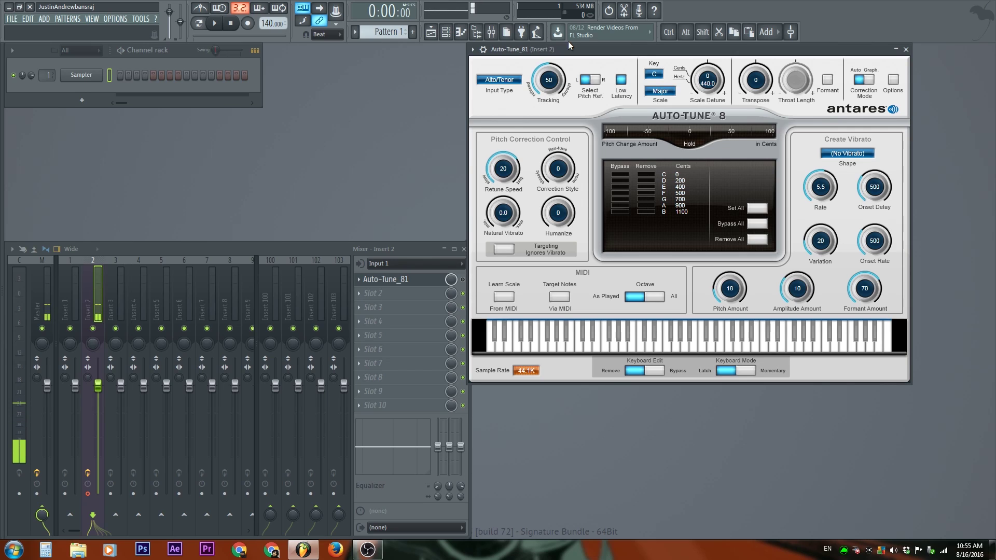
pyautogui.click(511, 82)
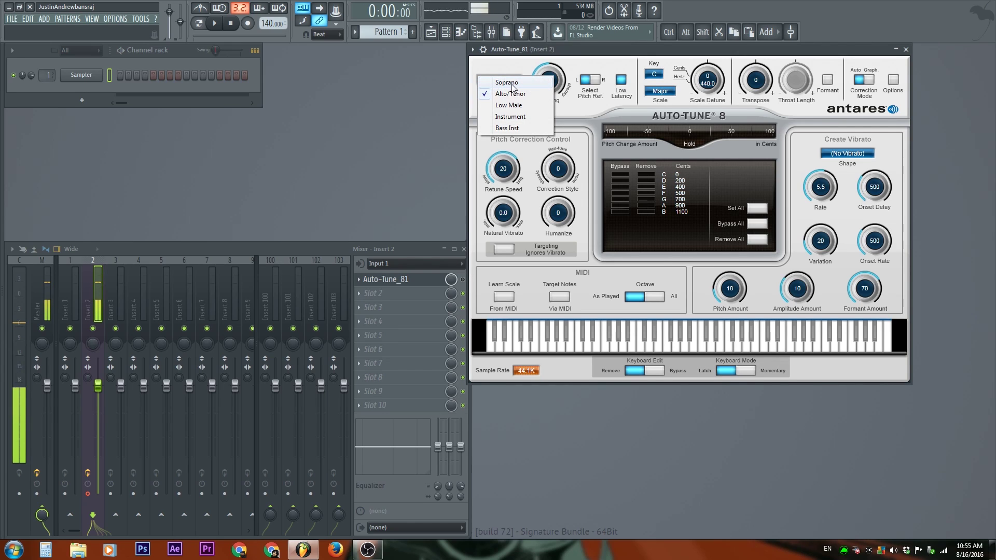
pyautogui.click(507, 82)
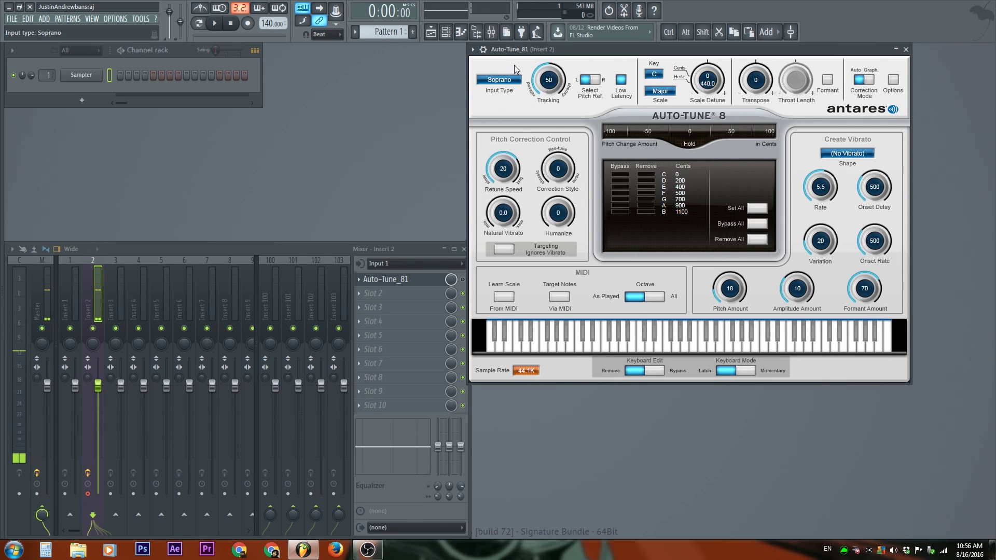
# - Set the vocal input type to Alto/Tenor
pyautogui.click(511, 81)
pyautogui.click(510, 95)
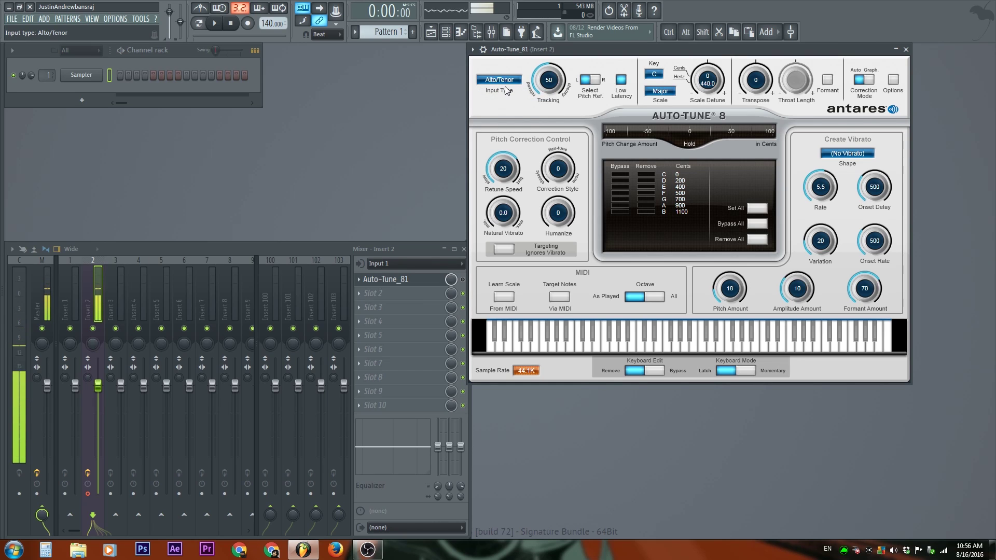
pyautogui.click(507, 81)
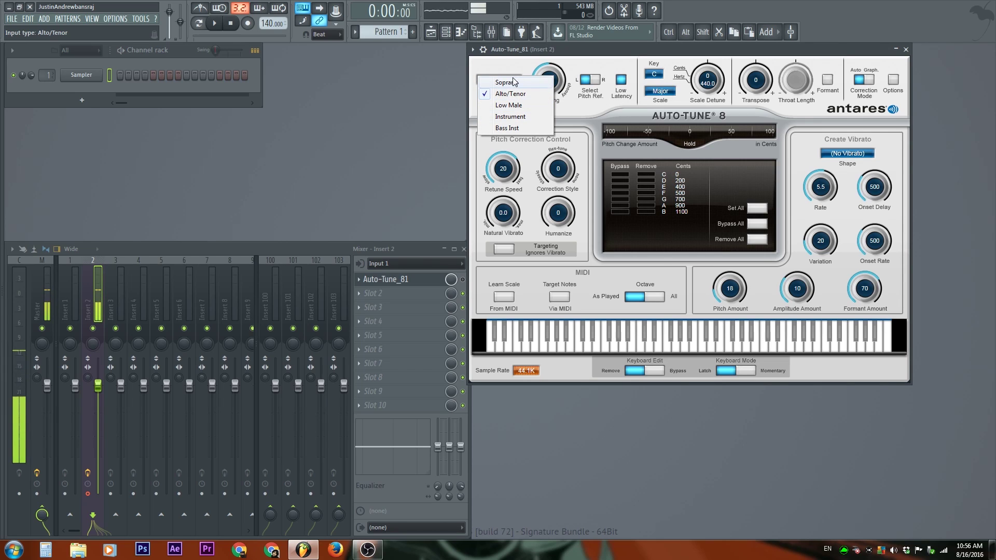
pyautogui.click(513, 71)
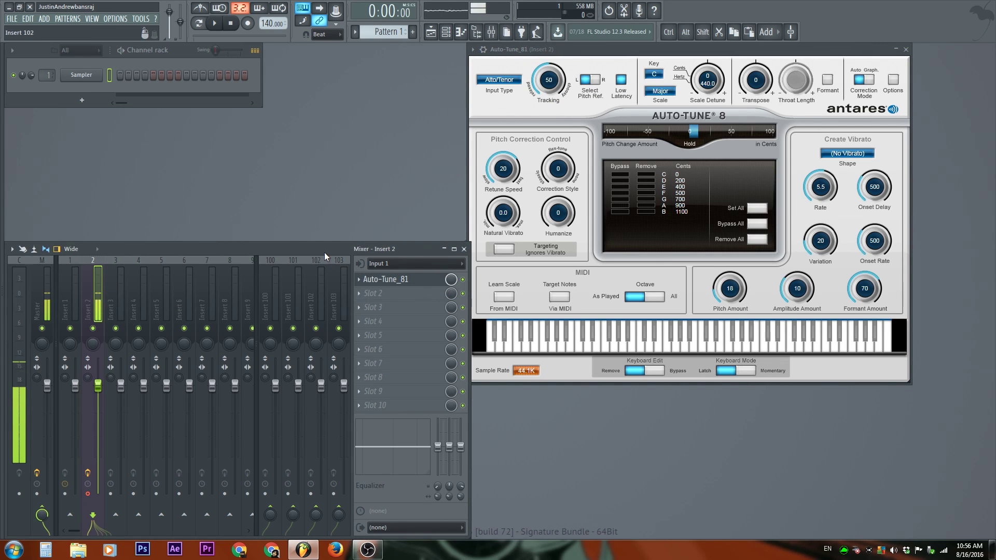
# - Test the Tracking amount at 1, 83 and 33, and settle it at 17
pyautogui.moveTo(571, 50); pyautogui.dragTo(514, 55)
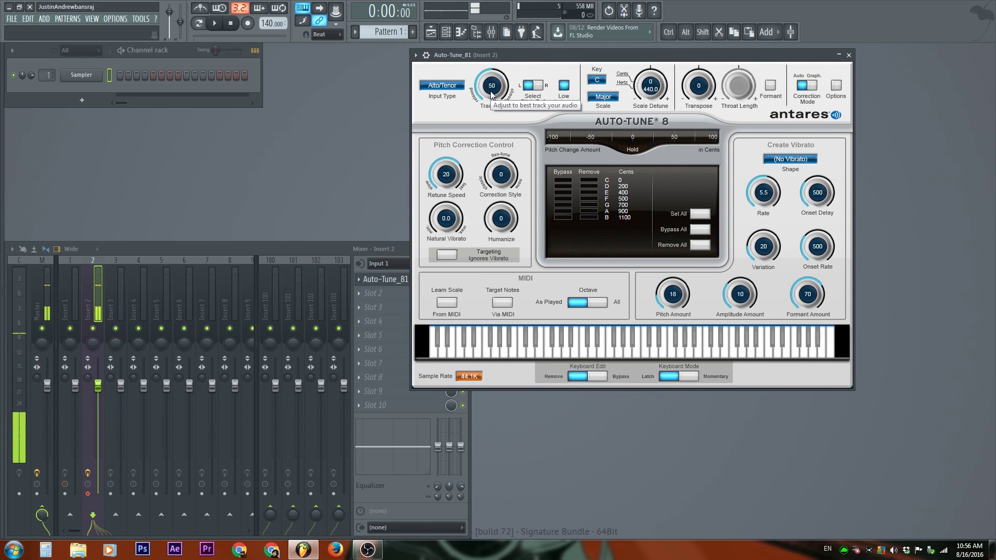
pyautogui.moveTo(492, 94); pyautogui.dragTo(492, 145)
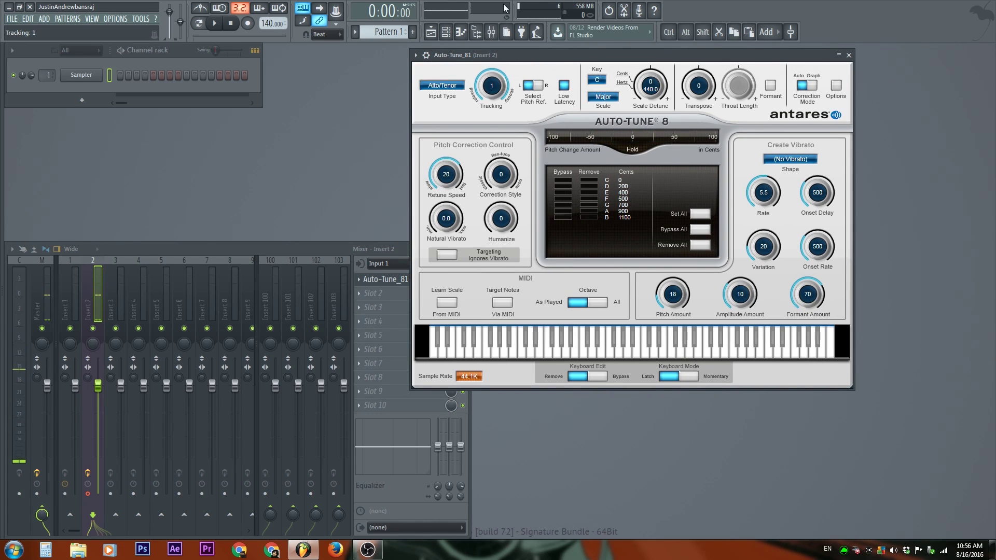
pyautogui.moveTo(492, 86); pyautogui.dragTo(491, 47)
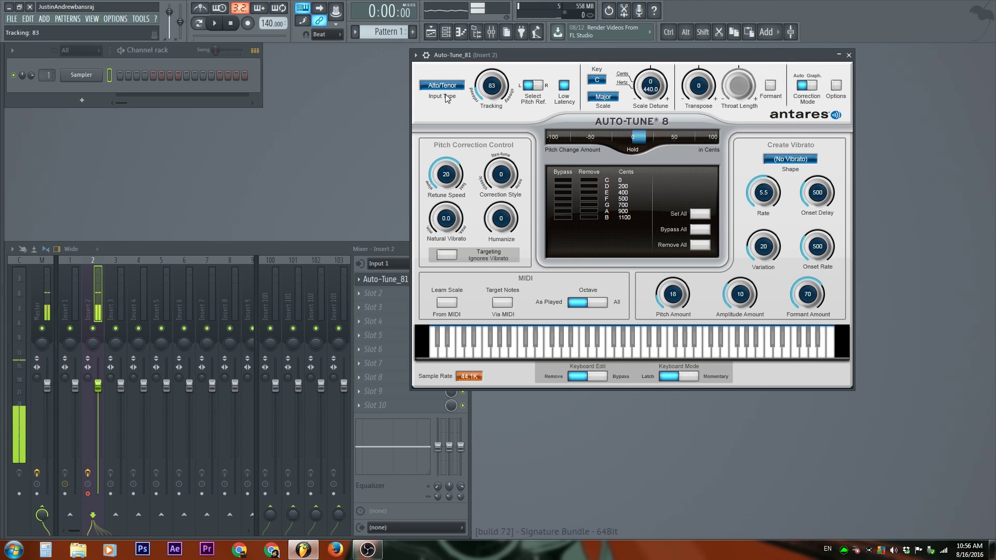
pyautogui.moveTo(510, 84); pyautogui.dragTo(493, 113)
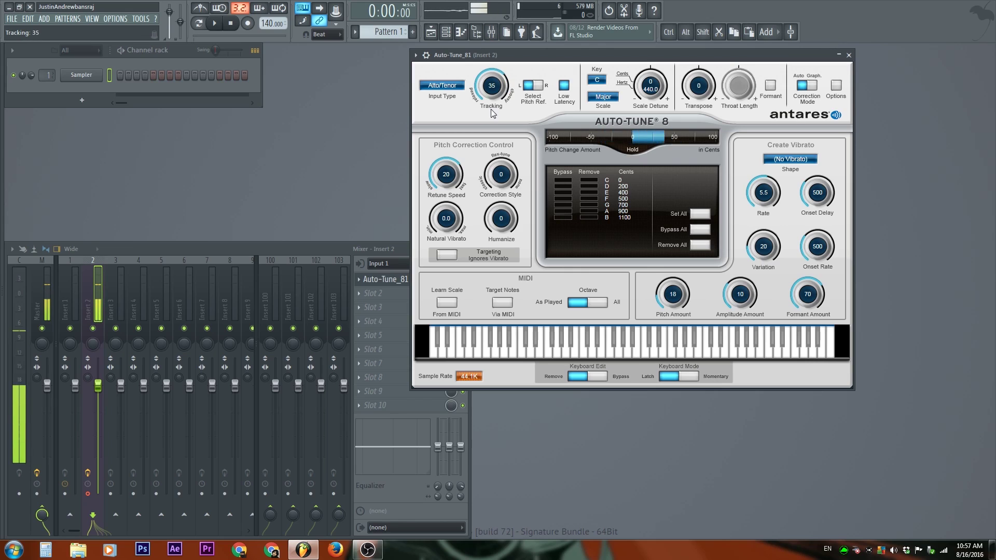
pyautogui.scroll(-2, 489, 89)
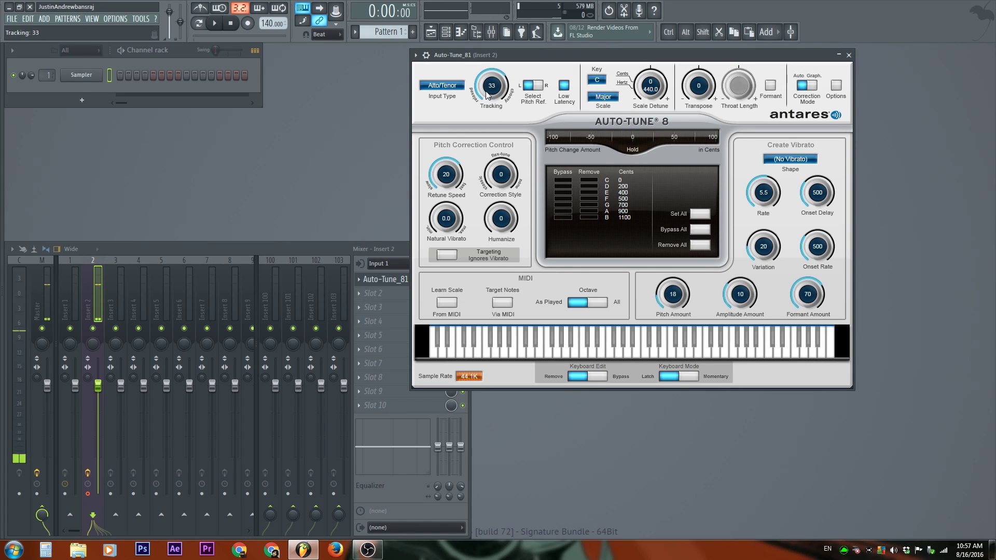
pyautogui.moveTo(488, 95); pyautogui.dragTo(484, 101)
# - Switch the pitch reference to R and back to L, and turn Low Latency off and on again
pyautogui.click(540, 86)
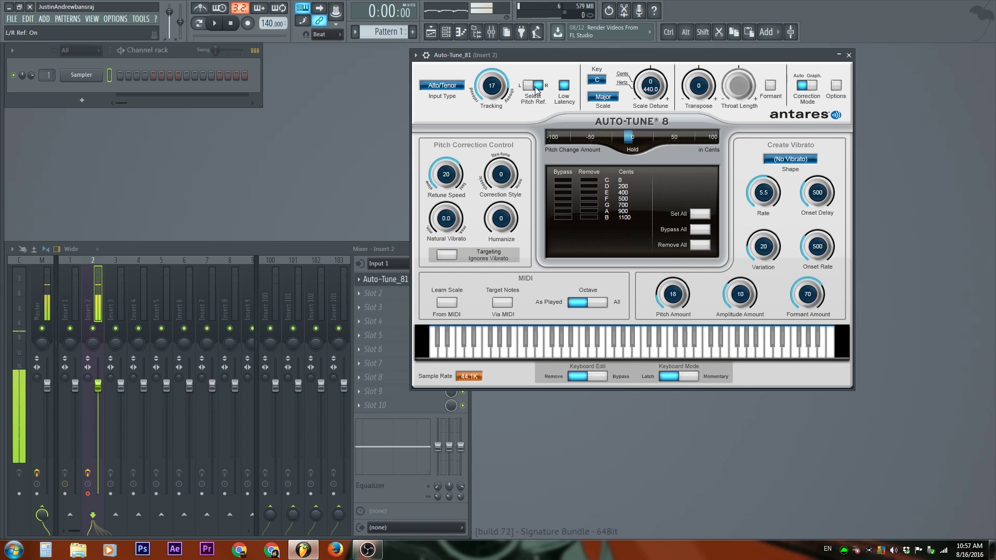
pyautogui.click(532, 88)
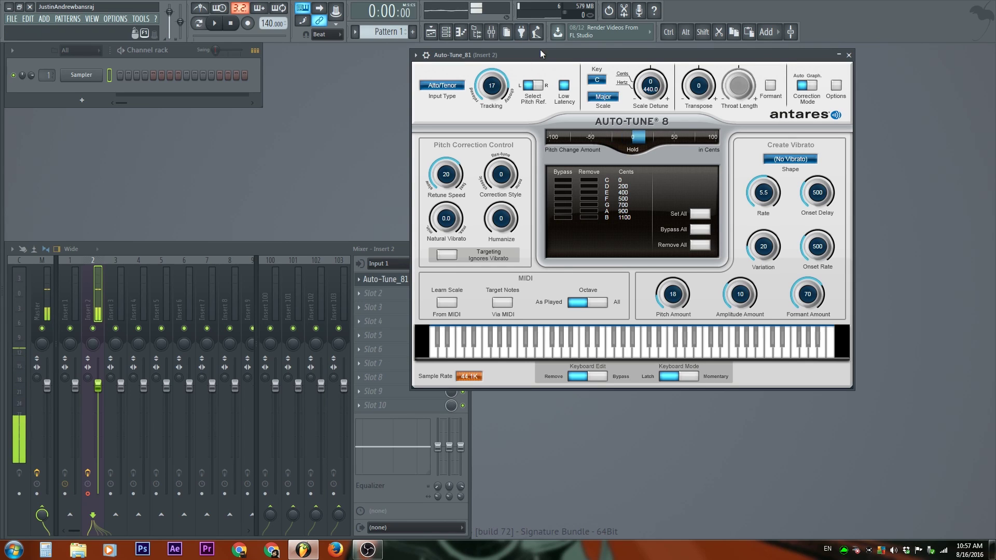
pyautogui.click(529, 86)
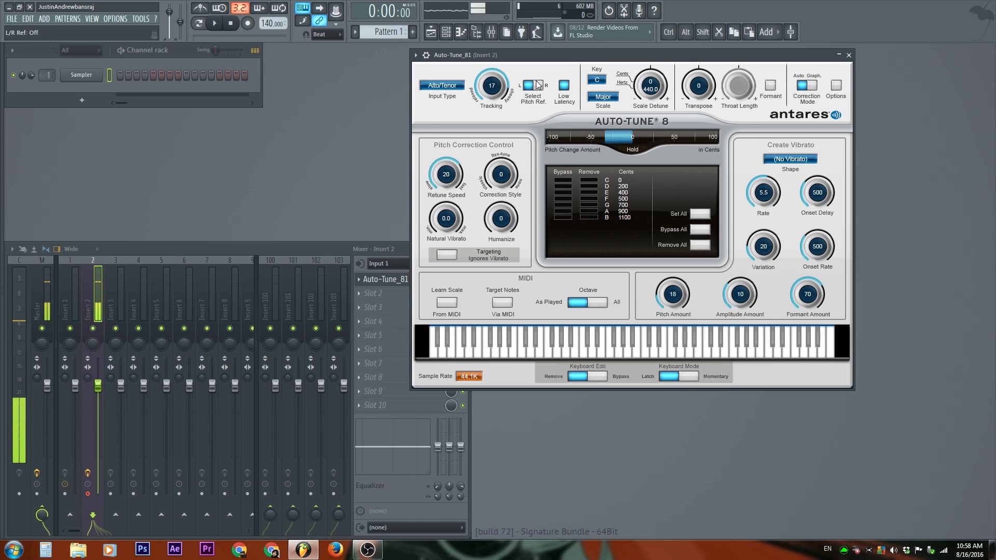
pyautogui.click(544, 88)
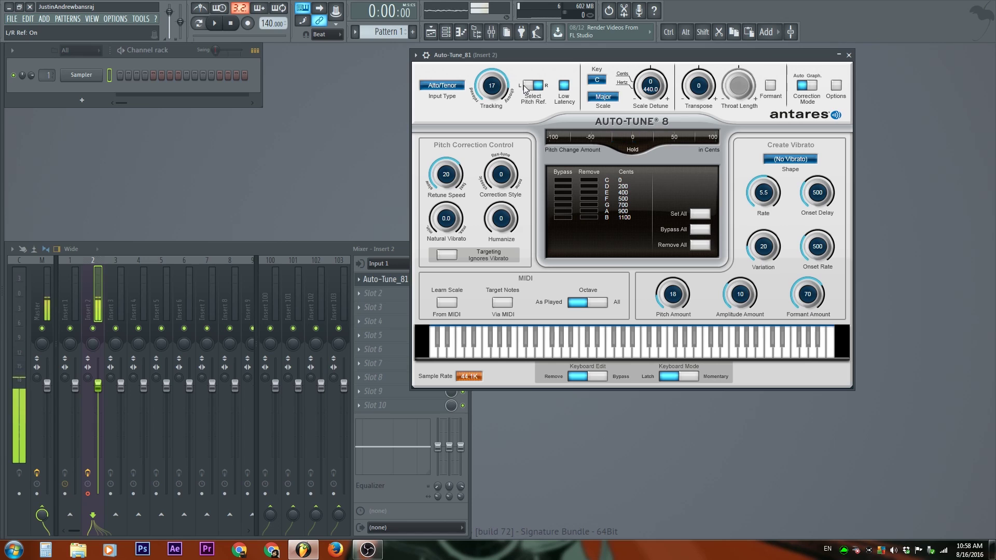
pyautogui.click(525, 88)
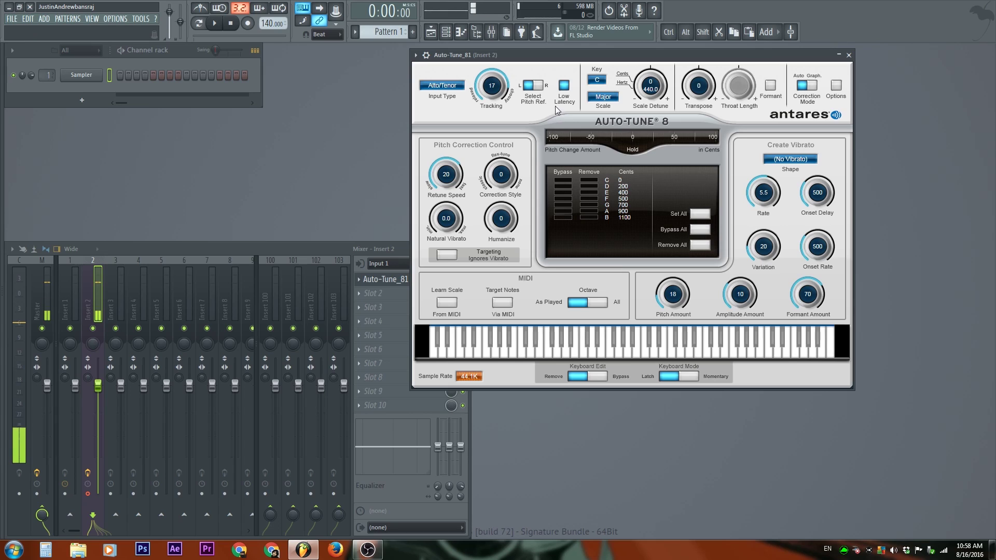
pyautogui.click(565, 90)
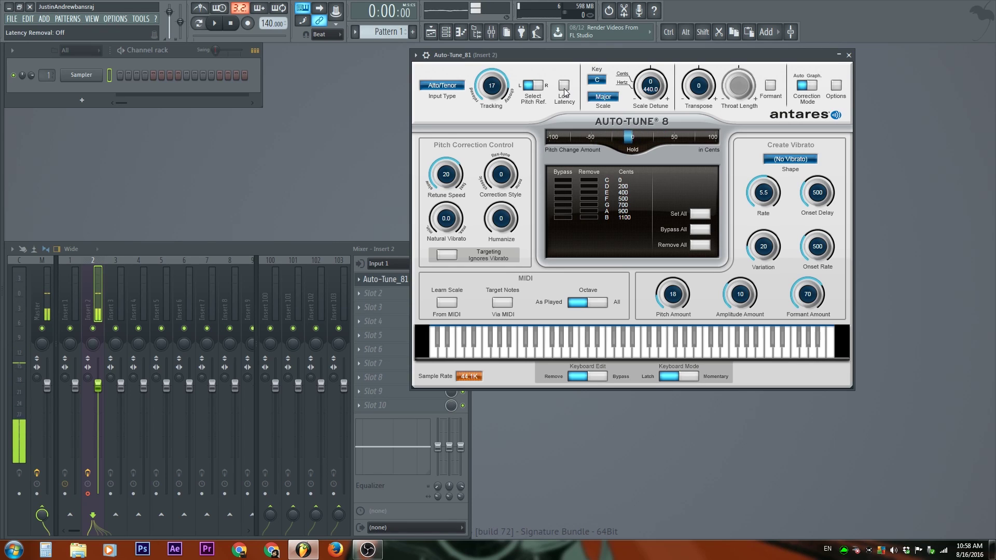
pyautogui.click(564, 87)
# - Move the Auto-Tune window over the mixer and reselect Major as the scale
pyautogui.moveTo(564, 56); pyautogui.dragTo(507, 50)
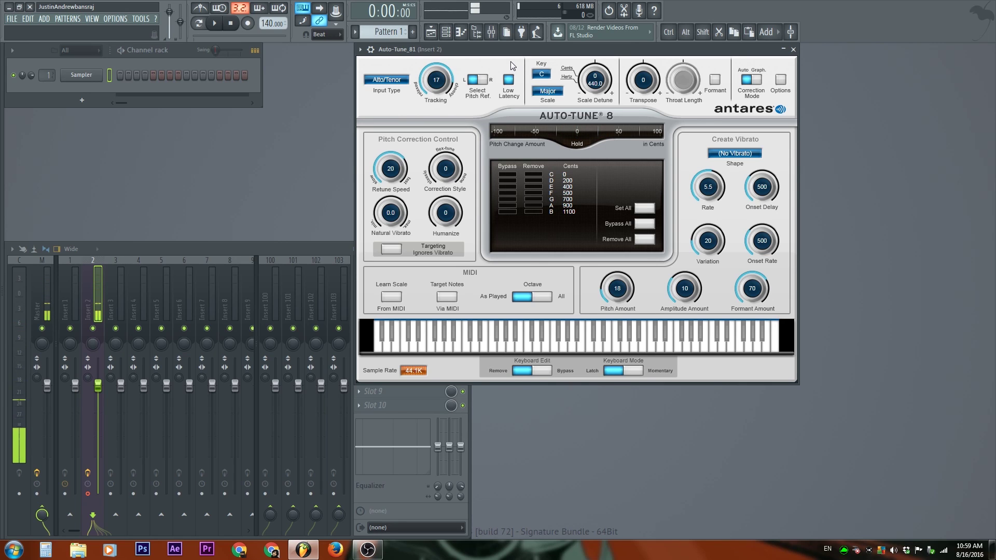
pyautogui.moveTo(510, 50); pyautogui.dragTo(420, 57)
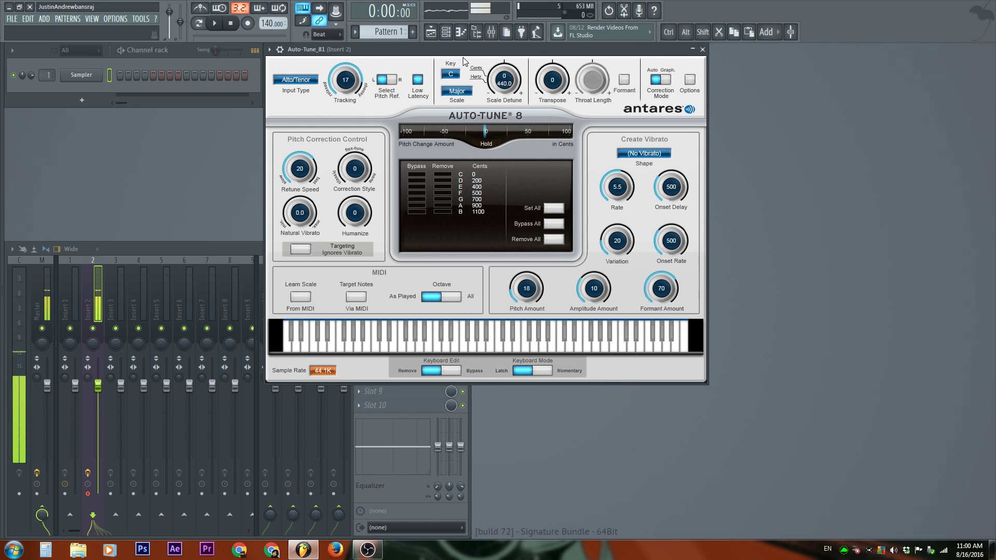
pyautogui.click(457, 91)
pyautogui.click(457, 91)
pyautogui.click(458, 92)
pyautogui.click(459, 94)
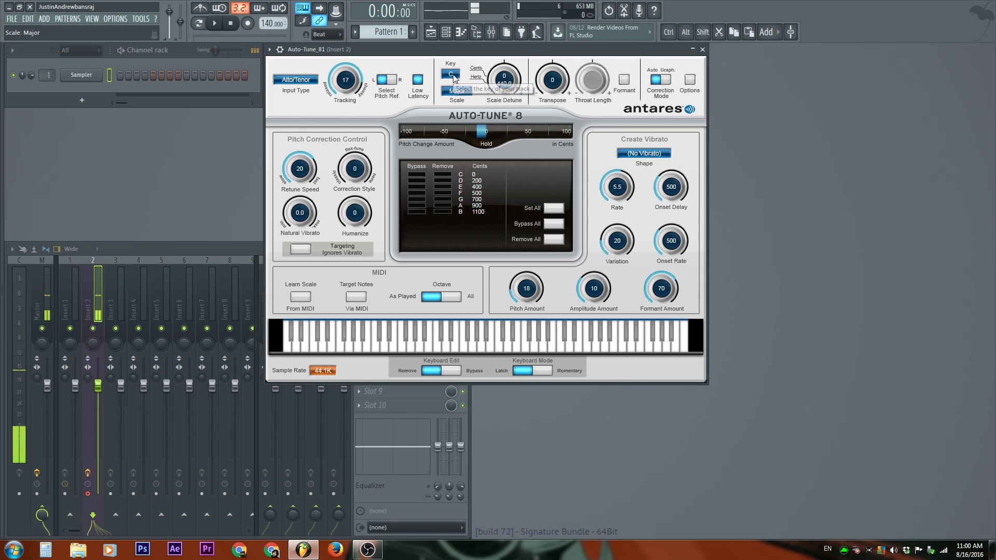
# - Try D as the key before setting it to A, and set the Retune Speed to 0
pyautogui.click(451, 75)
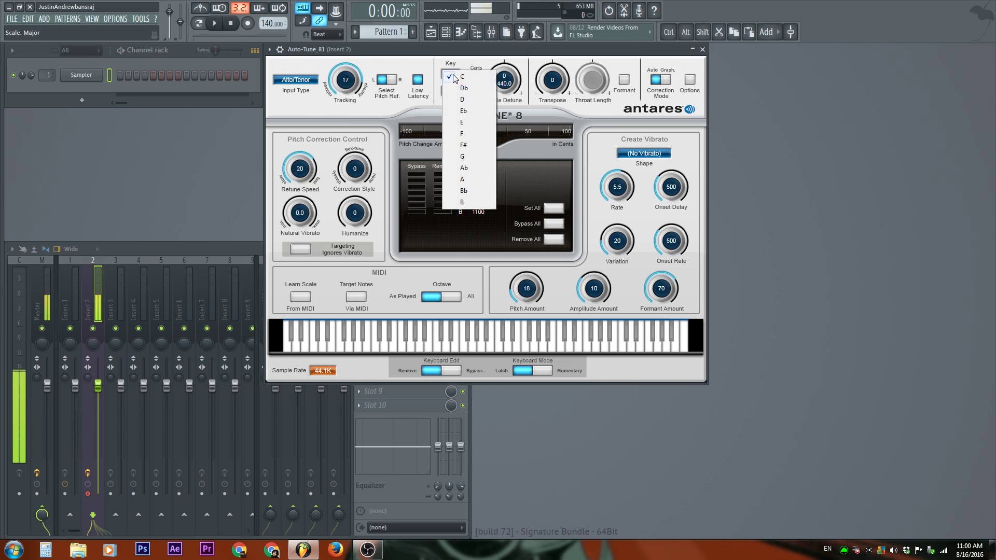
pyautogui.click(473, 101)
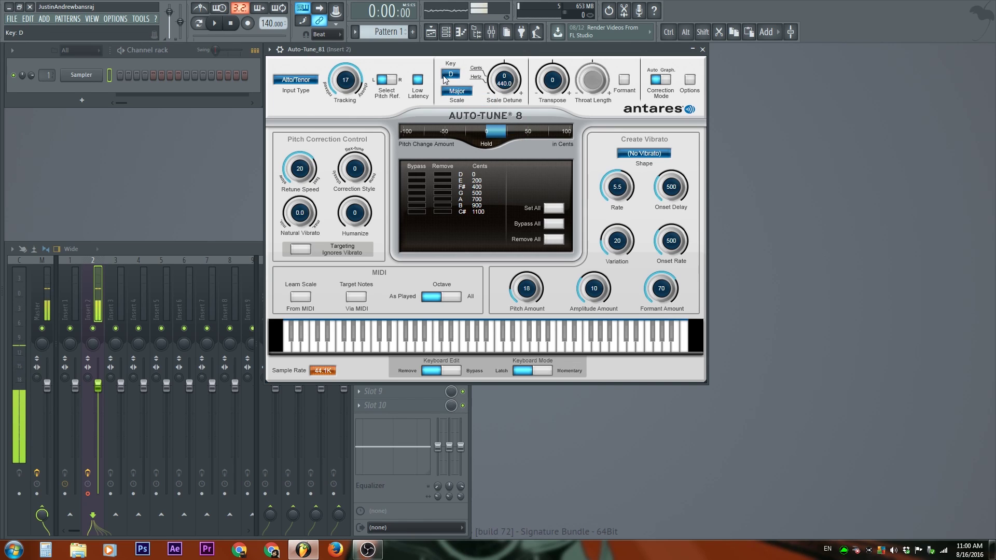
pyautogui.scroll(2, 451, 76)
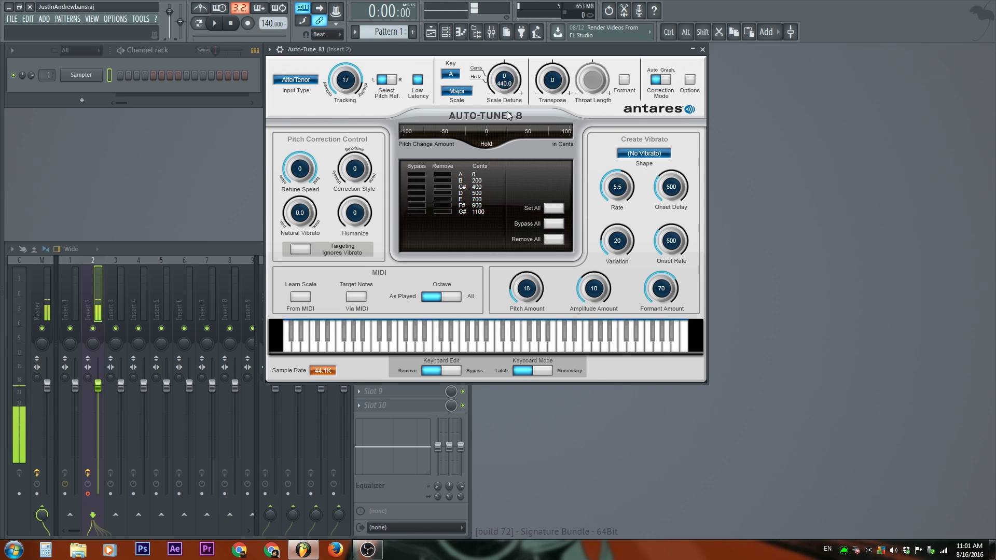
# - Try the Scale Detune at 100 and -100 cents, resetting it to 0 after each
pyautogui.moveTo(502, 91); pyautogui.dragTo(501, 17)
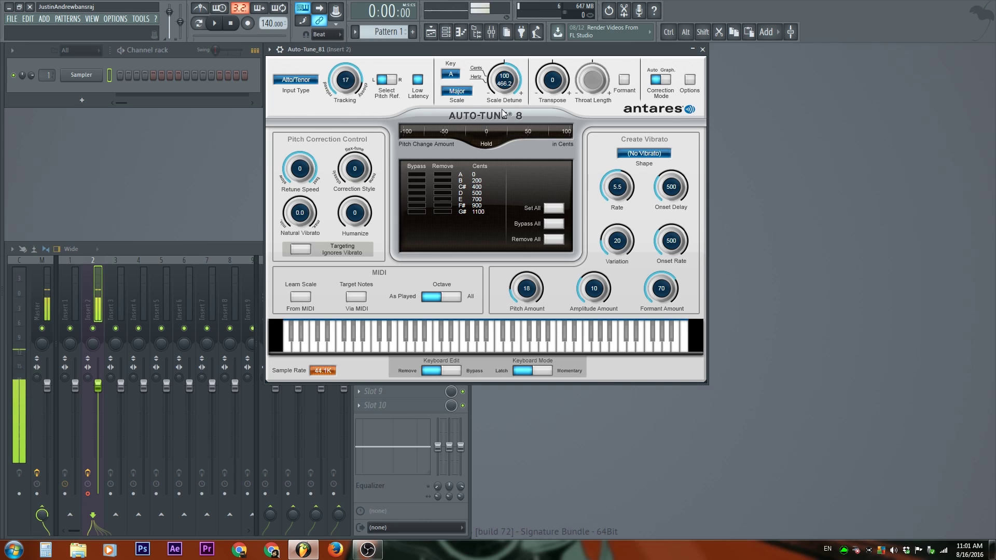
pyautogui.keyDown('ctrl'); pyautogui.click(496, 90); pyautogui.keyUp('ctrl')
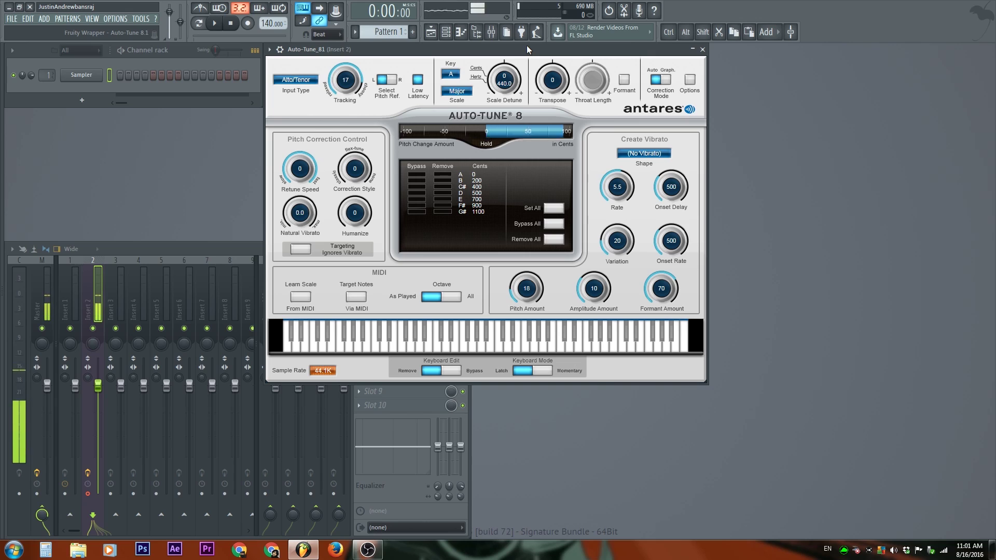
pyautogui.moveTo(488, 72); pyautogui.dragTo(499, 153)
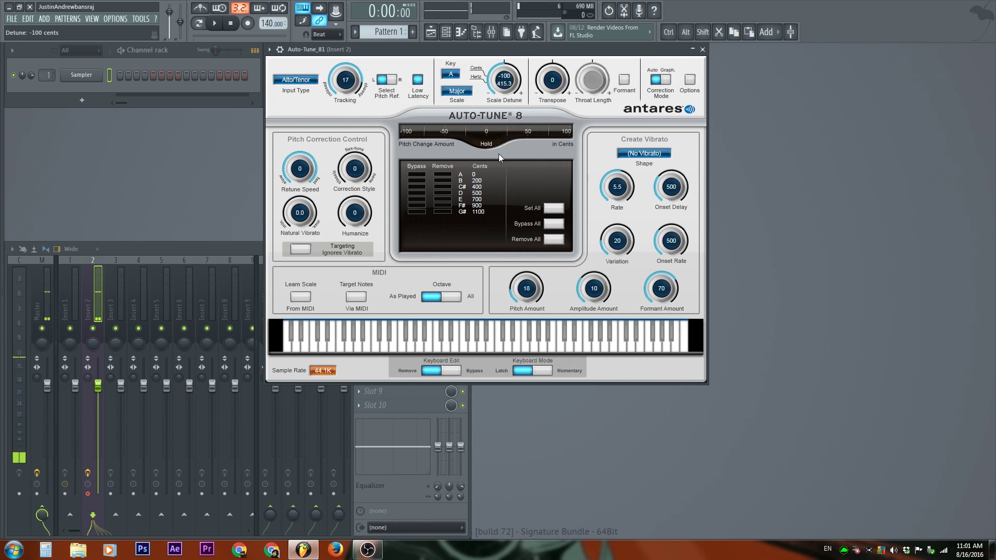
pyautogui.keyDown('alt'); pyautogui.click(500, 85); pyautogui.keyUp('alt')
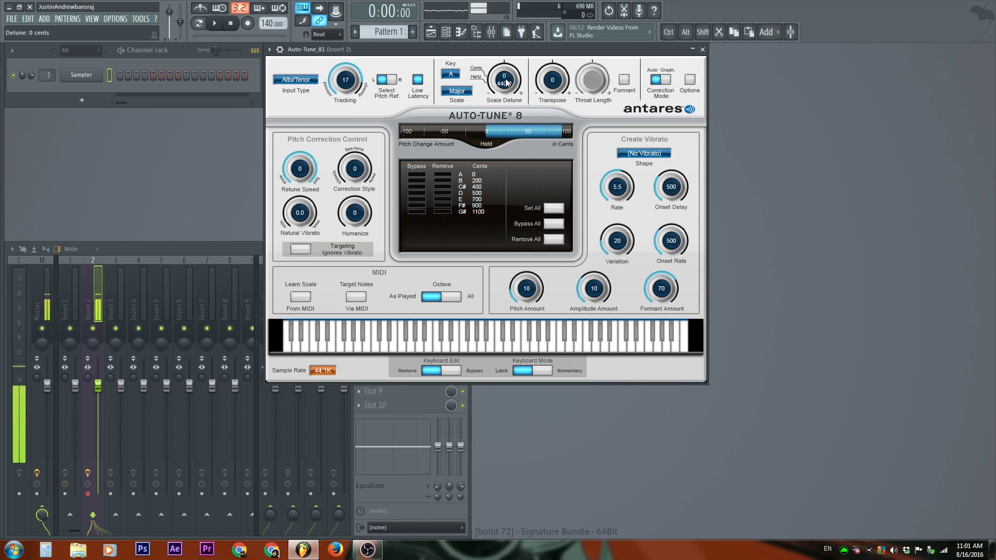
# - Set the Scale Detune to 15 cents
pyautogui.moveTo(503, 87); pyautogui.dragTo(506, 74)
pyautogui.scroll(-4, 508, 69)
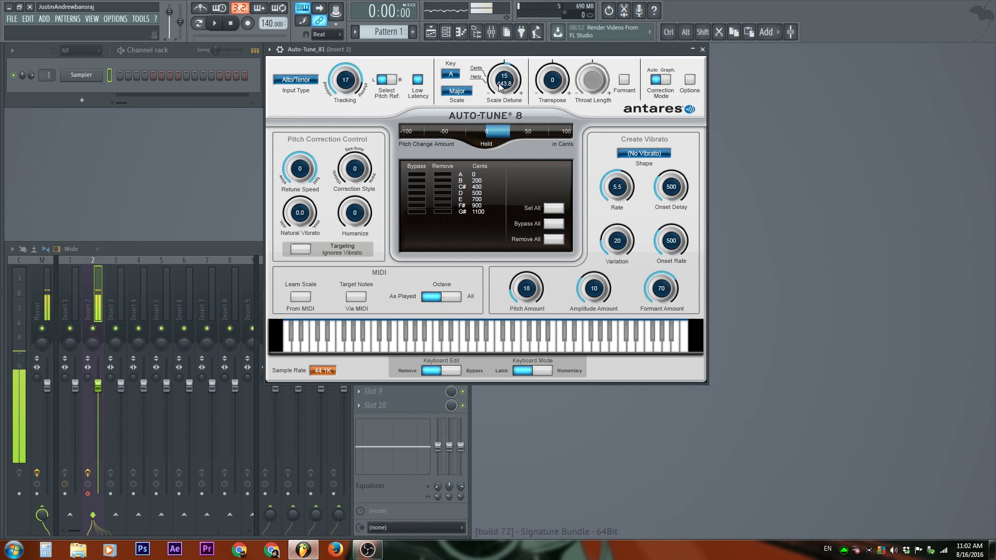
# - Set Tracking to 1, and try the Scale Detune at 34 cents before resetting it to 0
pyautogui.scroll(-16, 345, 78)
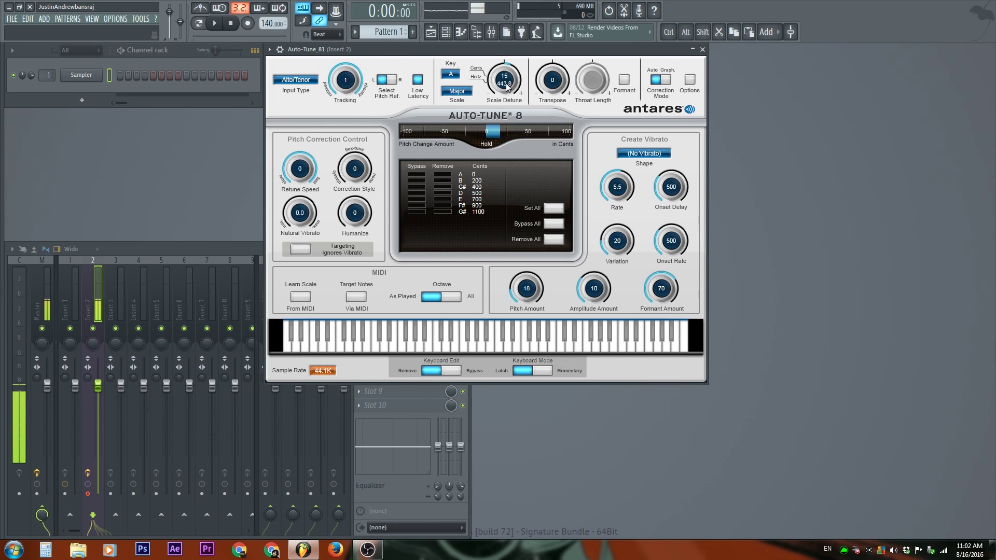
pyautogui.moveTo(510, 84); pyautogui.dragTo(511, 81)
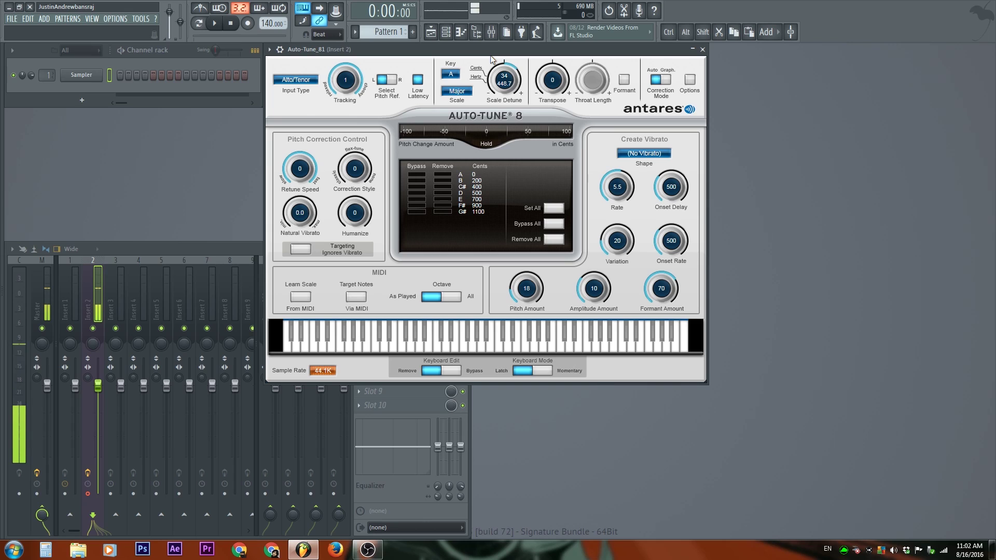
pyautogui.keyDown('ctrl'); pyautogui.click(506, 83); pyautogui.keyUp('ctrl')
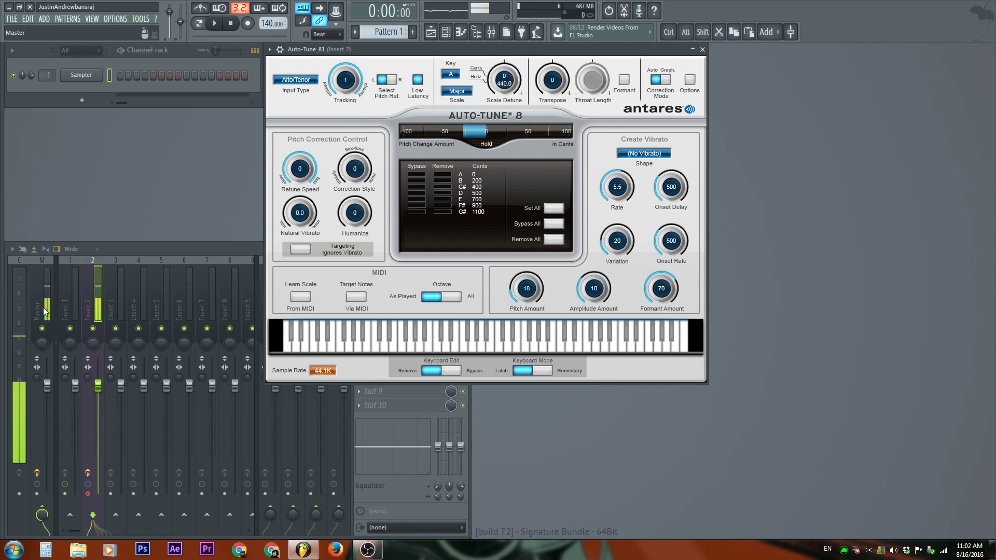
# - Set the Retune Speed to 20 and the key to C
pyautogui.scroll(3, 300, 173)
pyautogui.scroll(5, 302, 175)
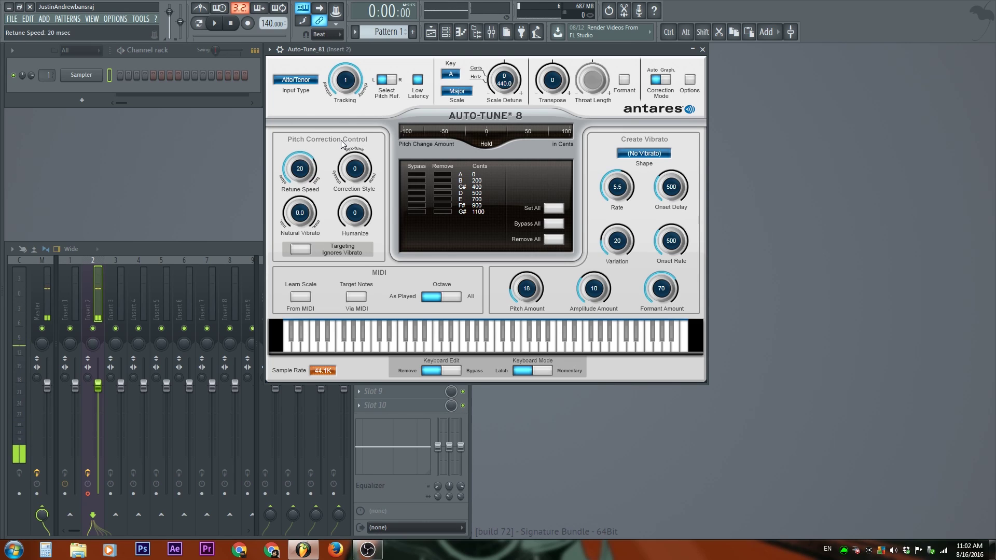
pyautogui.click(450, 77)
pyautogui.click(451, 75)
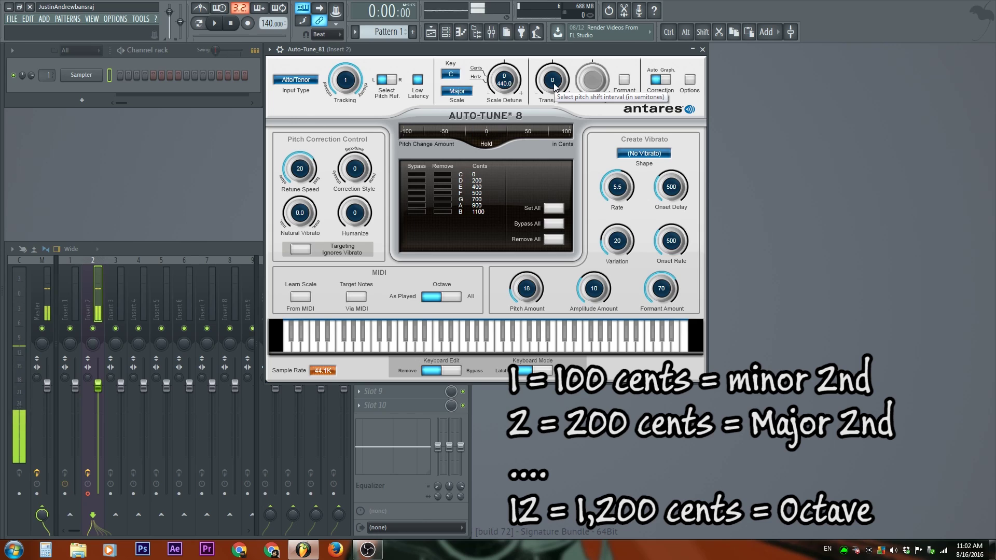
# - Try Transpose at -12, 12 and -5 semitones, resetting it to 0 after each
pyautogui.moveTo(552, 83); pyautogui.dragTo(534, 513)
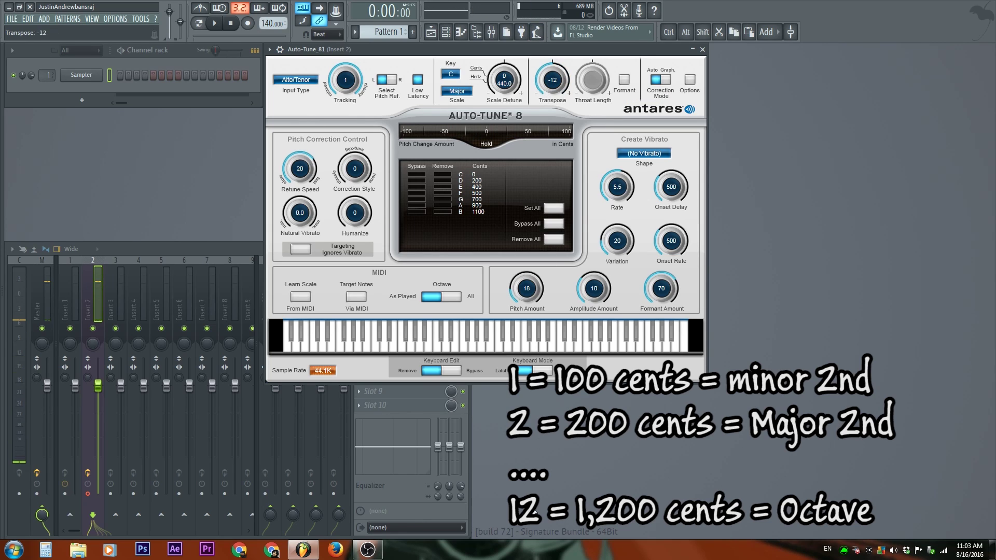
pyautogui.keyDown('alt'); pyautogui.click(552, 82); pyautogui.keyUp('alt')
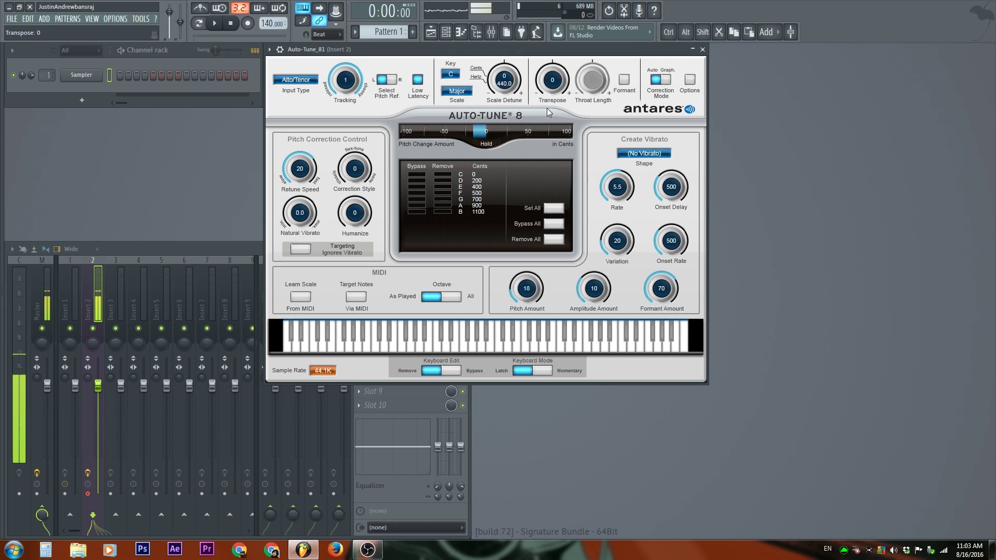
pyautogui.scroll(1, 553, 86)
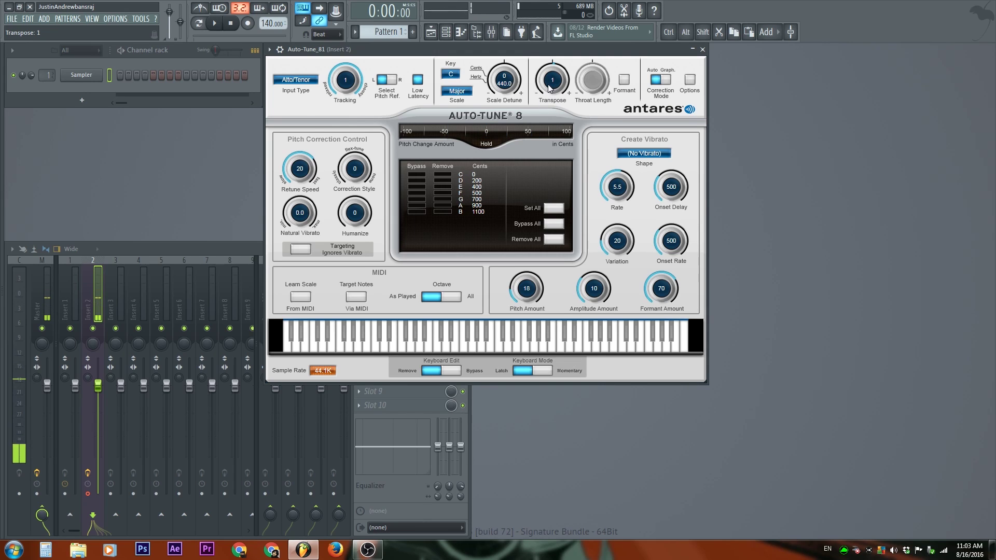
pyautogui.scroll(1, 550, 88)
pyautogui.scroll(4, 555, 88)
pyautogui.scroll(5, 558, 77)
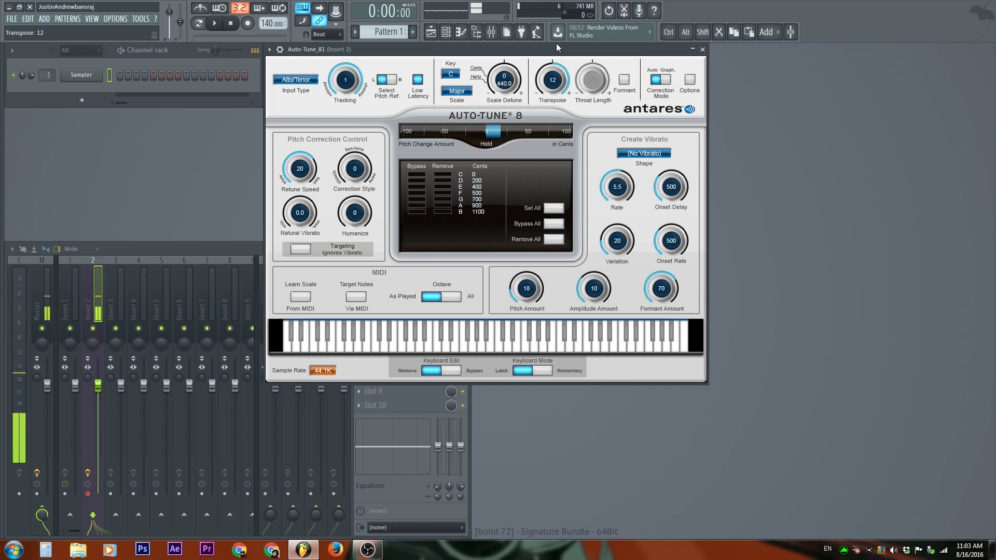
pyautogui.scroll(-12, 551, 73)
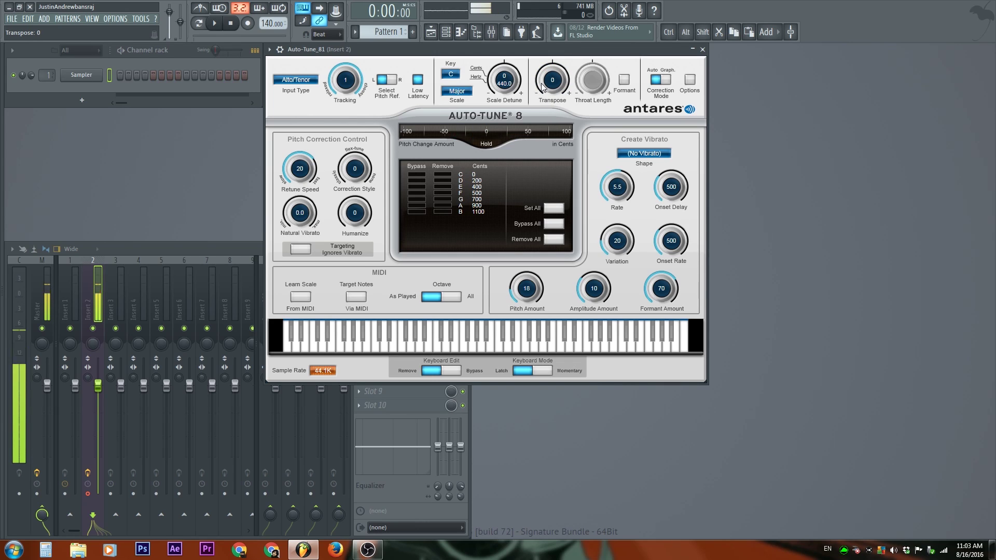
pyautogui.scroll(-5, 554, 87)
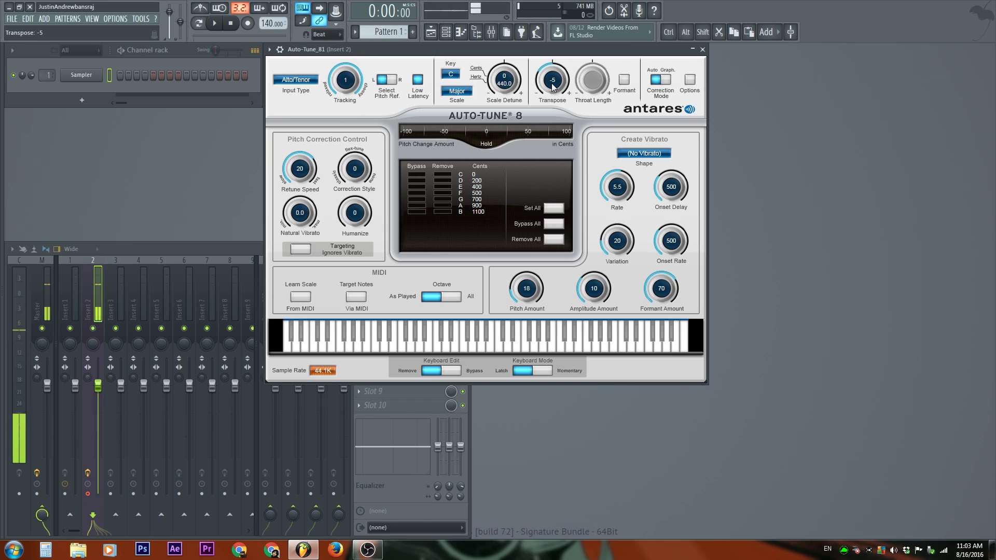
pyautogui.scroll(-5, 557, 86)
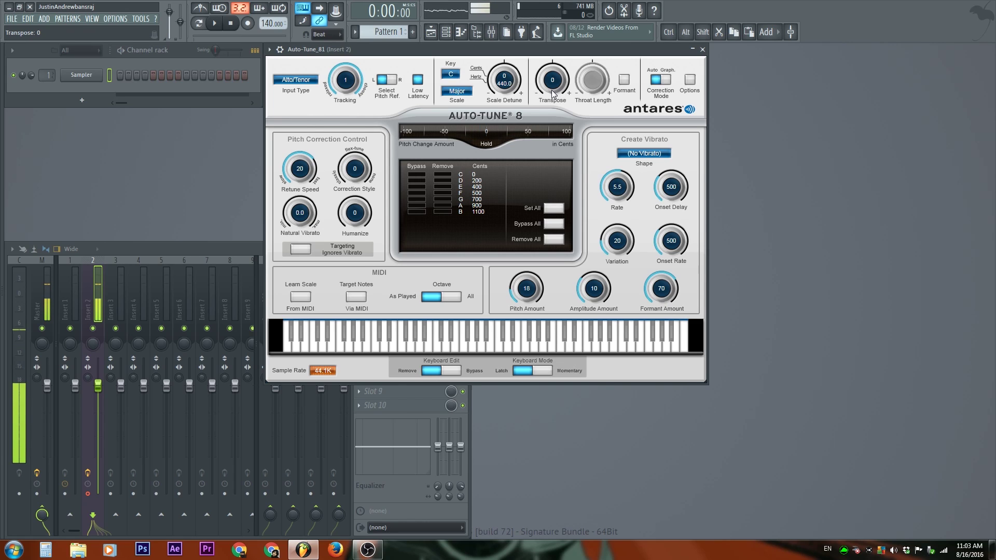
# - Try Transpose at 2, 4, 3 and 5 semitones before resetting it to 0
pyautogui.scroll(1, 554, 90)
pyautogui.scroll(-1, 552, 87)
pyautogui.scroll(1, 551, 82)
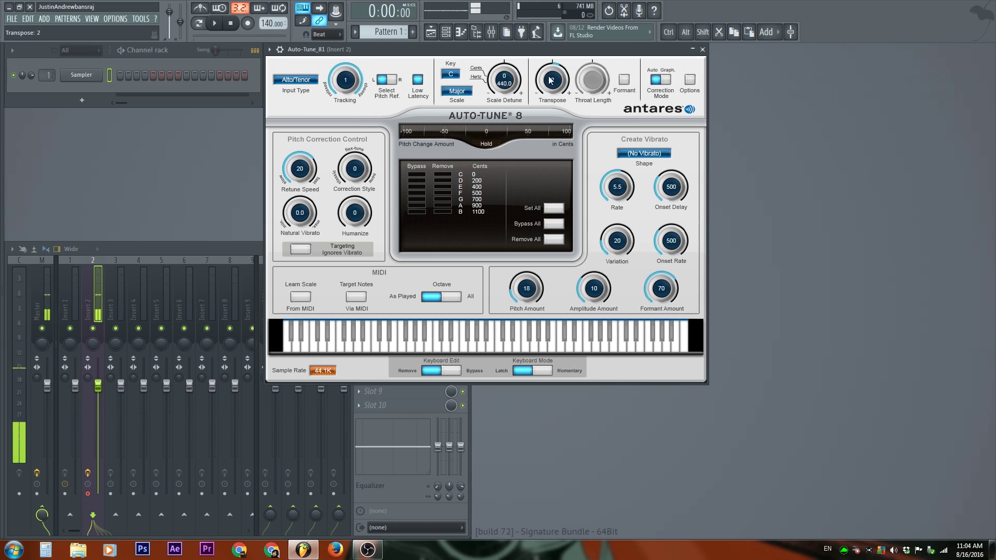
pyautogui.scroll(2, 555, 72)
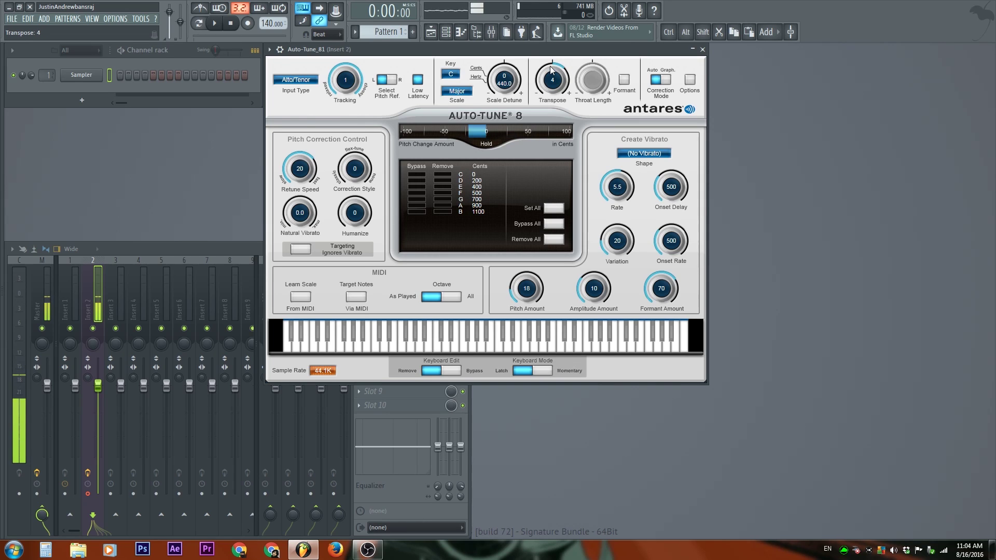
pyautogui.scroll(-1, 551, 70)
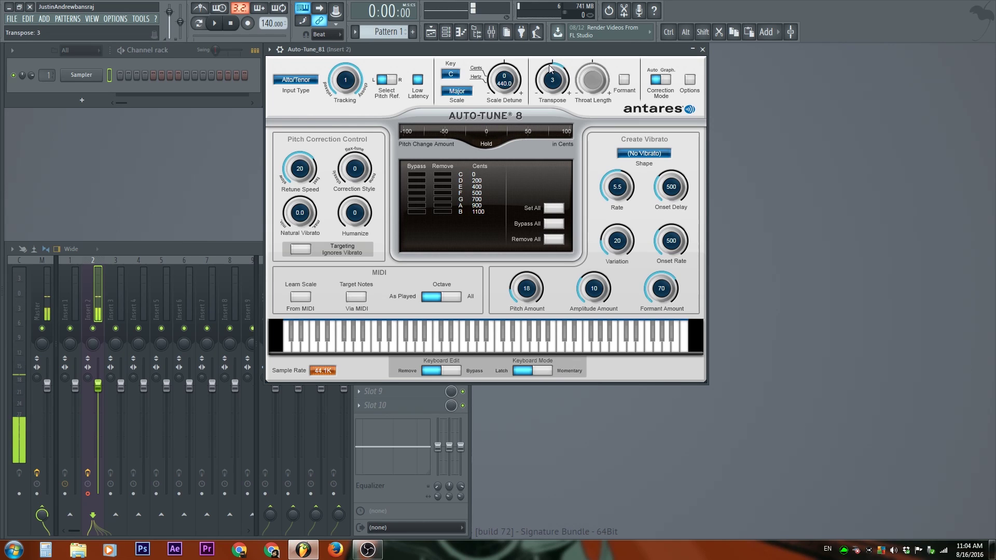
pyautogui.scroll(1, 549, 66)
pyautogui.scroll(1, 551, 67)
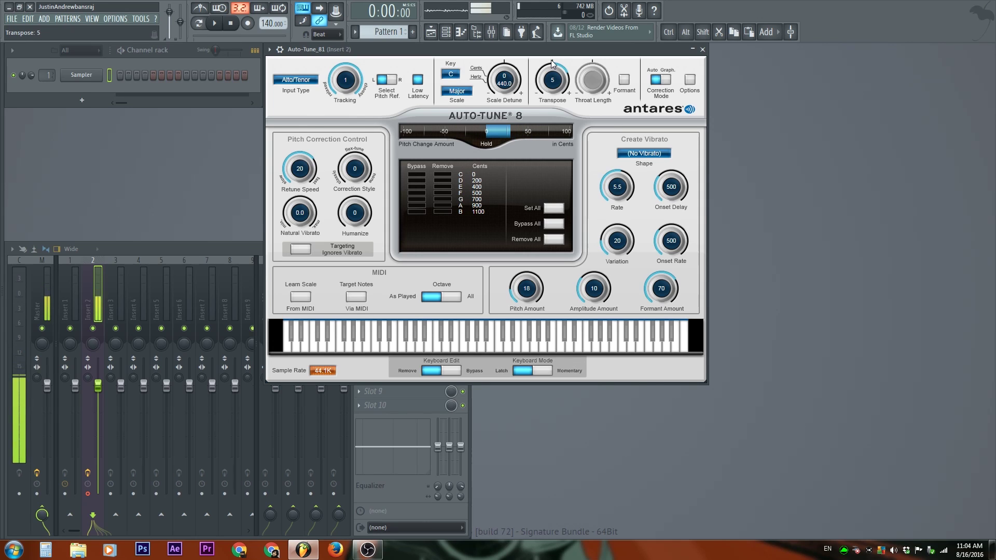
pyautogui.keyDown('ctrl'); pyautogui.click(551, 75); pyautogui.keyUp('ctrl')
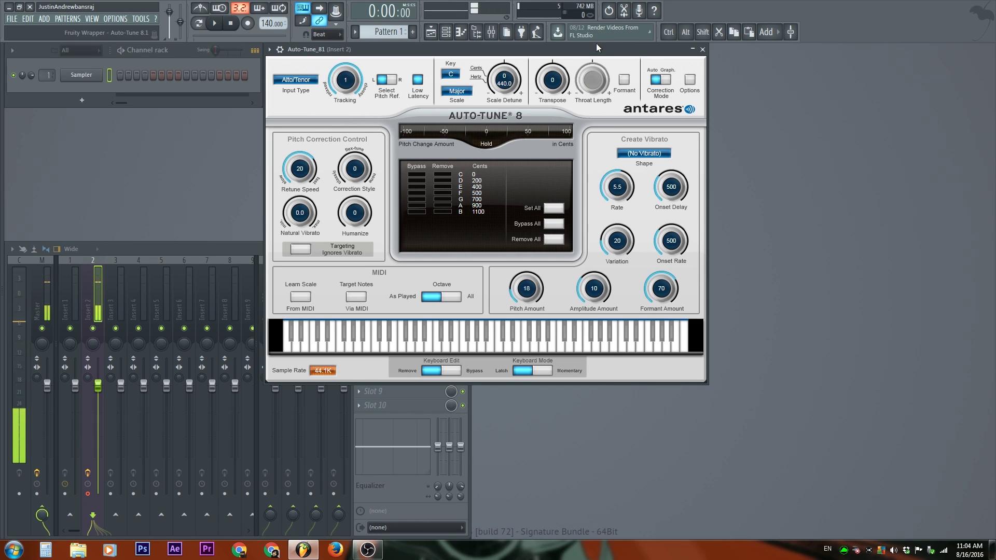
# - Enable Formant, try different Throat Length values and reset it to 100, and turn Formant off again
pyautogui.click(624, 81)
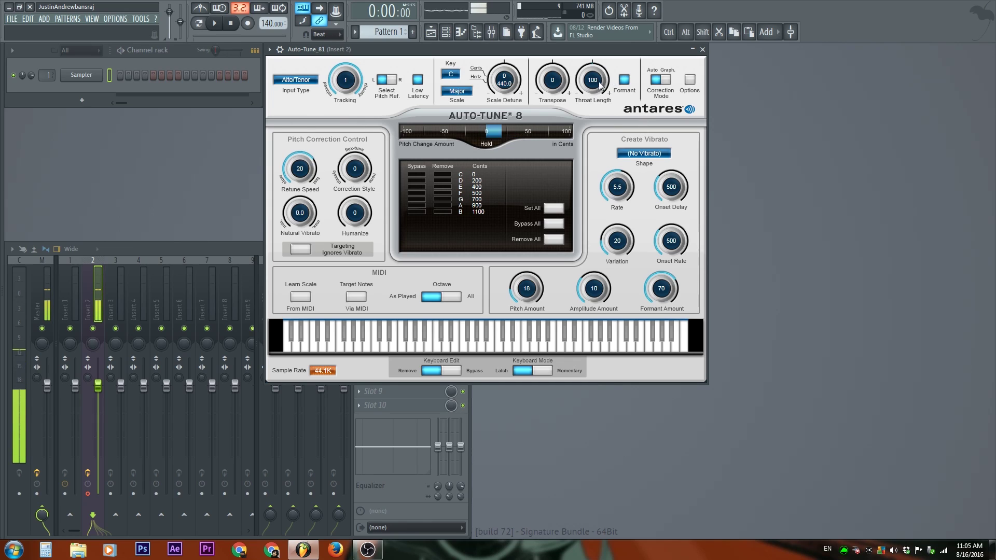
pyautogui.moveTo(583, 92); pyautogui.dragTo(608, 210)
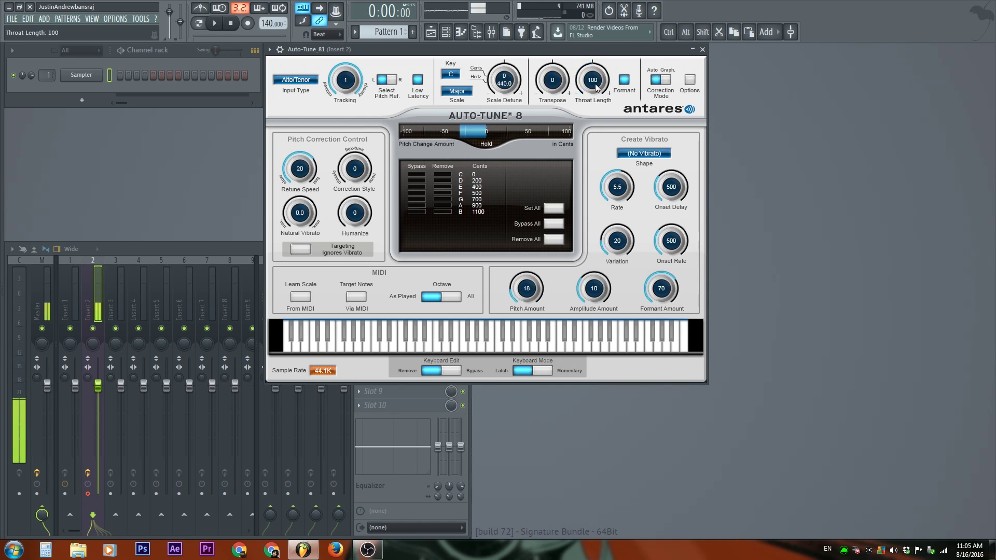
pyautogui.keyDown('ctrl'); pyautogui.click(595, 87); pyautogui.keyUp('ctrl')
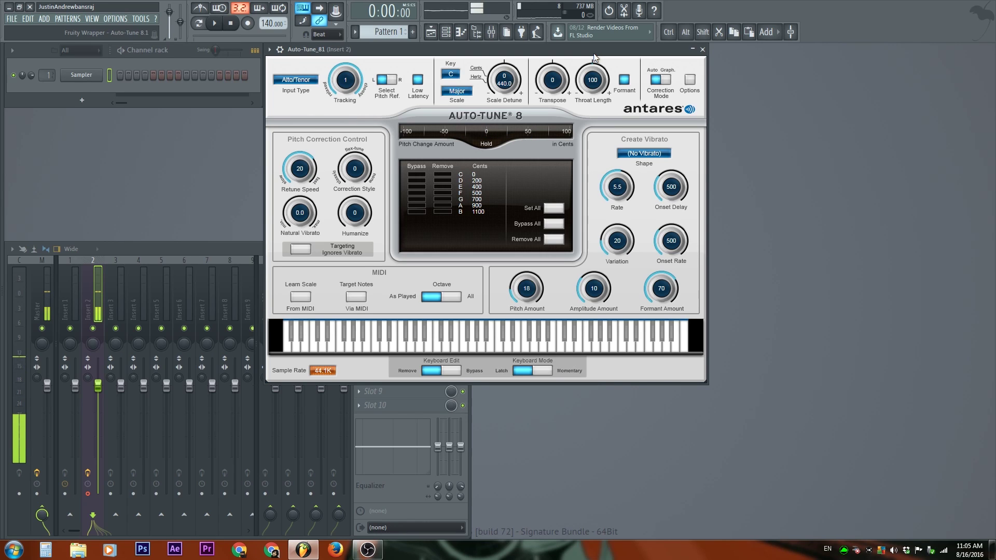
pyautogui.click(624, 79)
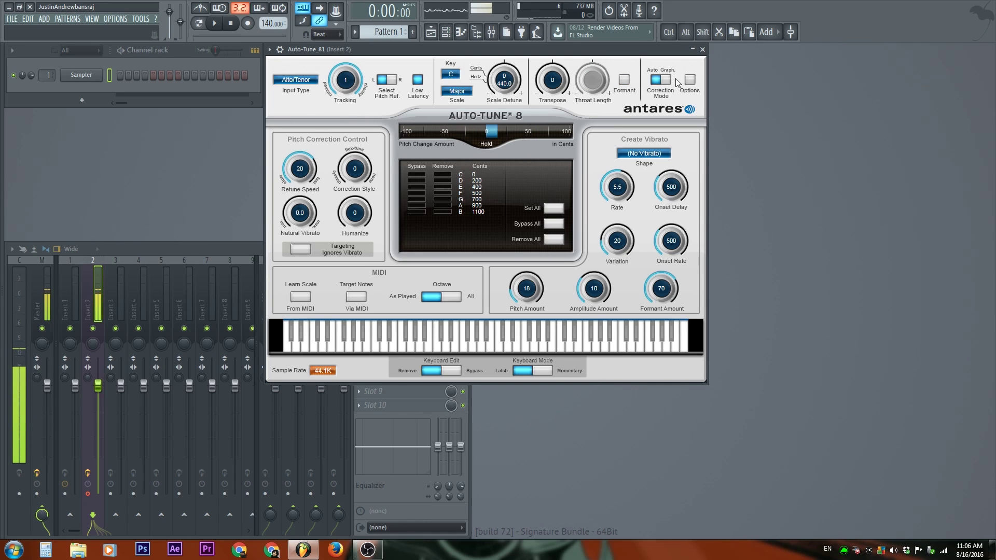
# - Switch the Correction Mode between Graph and Auto, ending on Auto
pyautogui.click(666, 81)
pyautogui.click(655, 81)
pyautogui.click(657, 82)
pyautogui.click(656, 83)
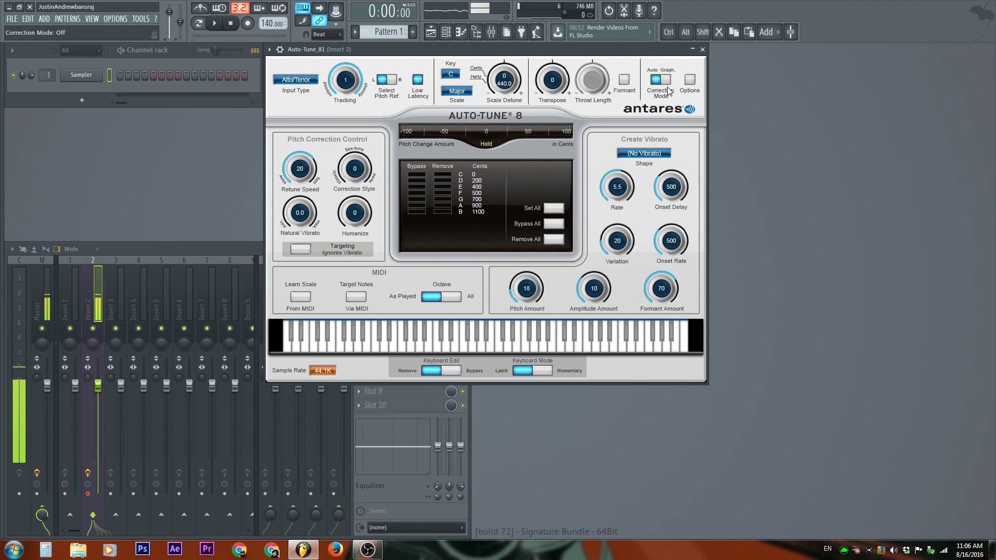
pyautogui.click(666, 81)
pyautogui.click(655, 80)
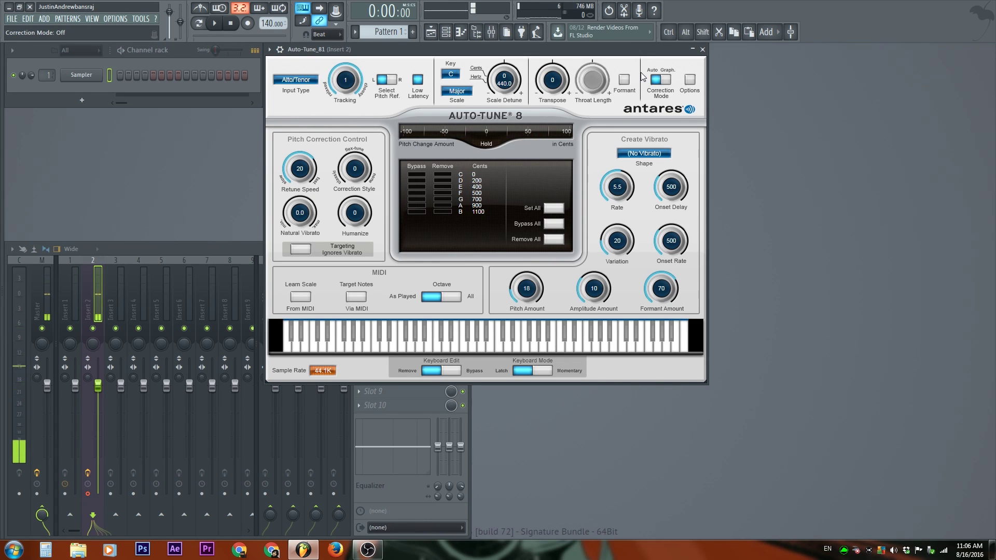
# - In Graph correction mode, draw a pitch line from D2 up to E2 and down to C2, and return to Auto mode
pyautogui.click(666, 81)
pyautogui.click(397, 132)
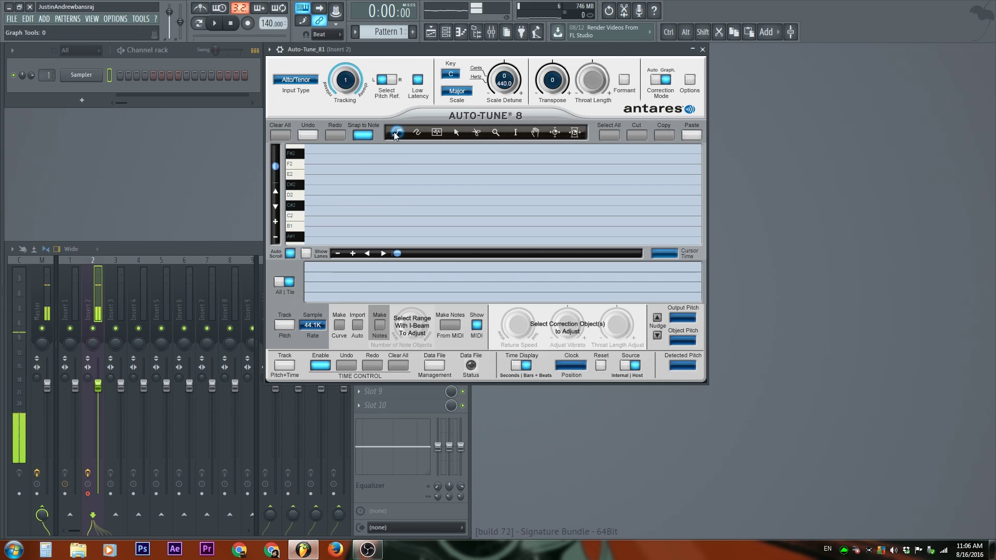
pyautogui.click(321, 195)
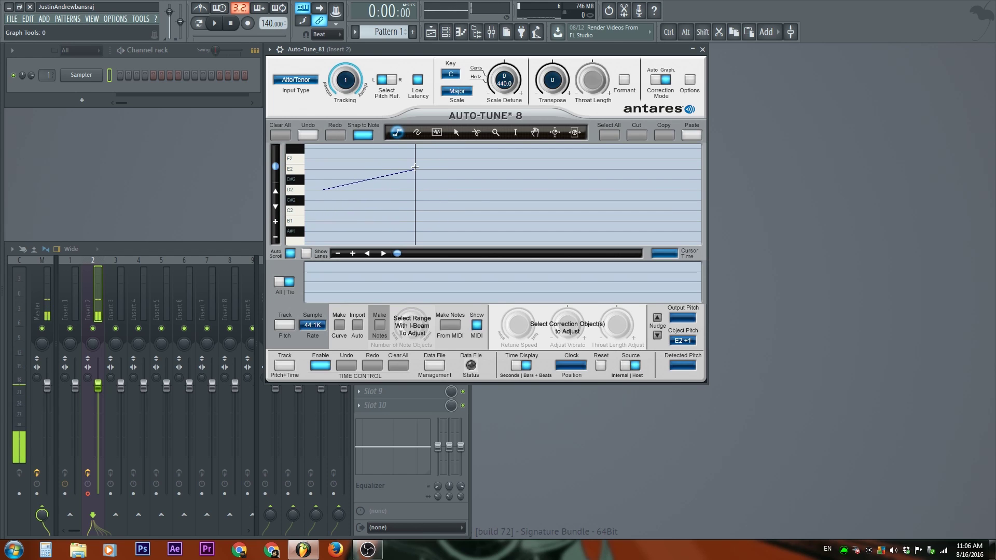
pyautogui.click(415, 167)
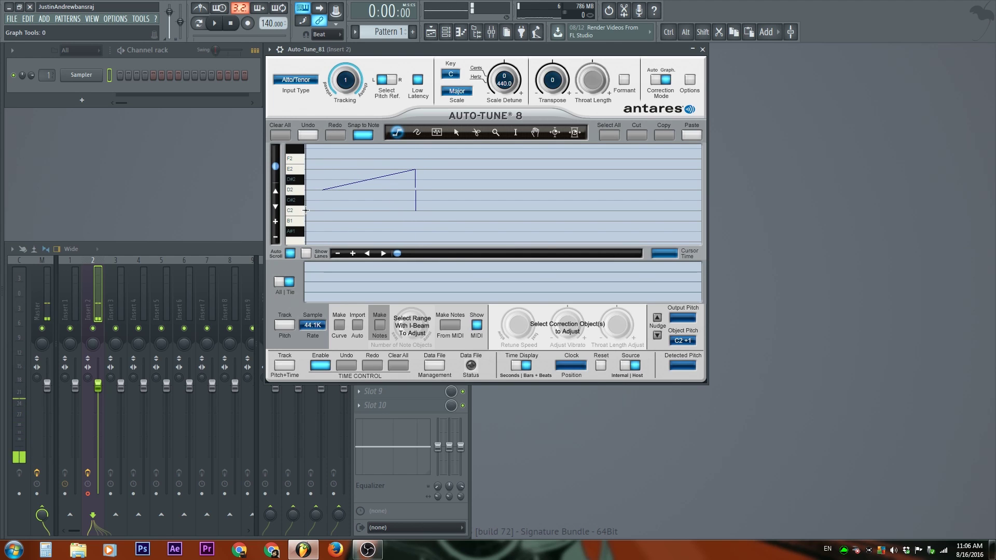
pyautogui.click(424, 169)
pyautogui.doubleClick(625, 211)
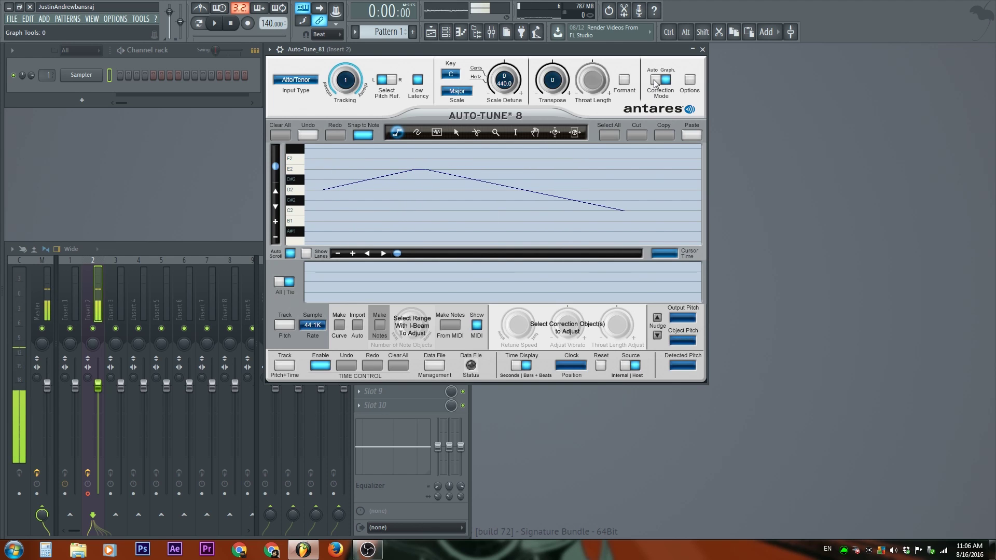
pyautogui.click(656, 80)
# - Open the Auto-Tune options to examine the available settings, and cancel without changing anything
pyautogui.click(690, 81)
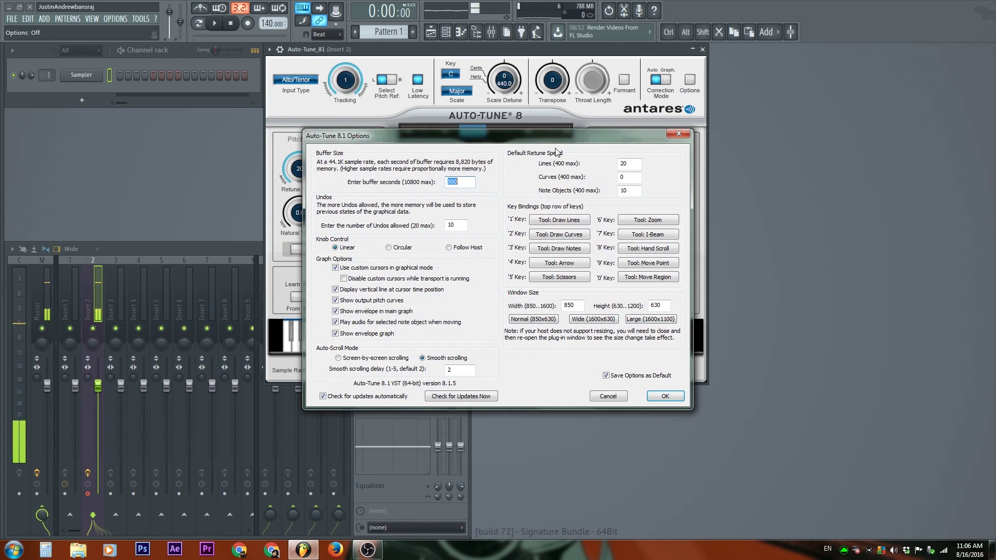
pyautogui.moveTo(542, 138); pyautogui.dragTo(531, 110)
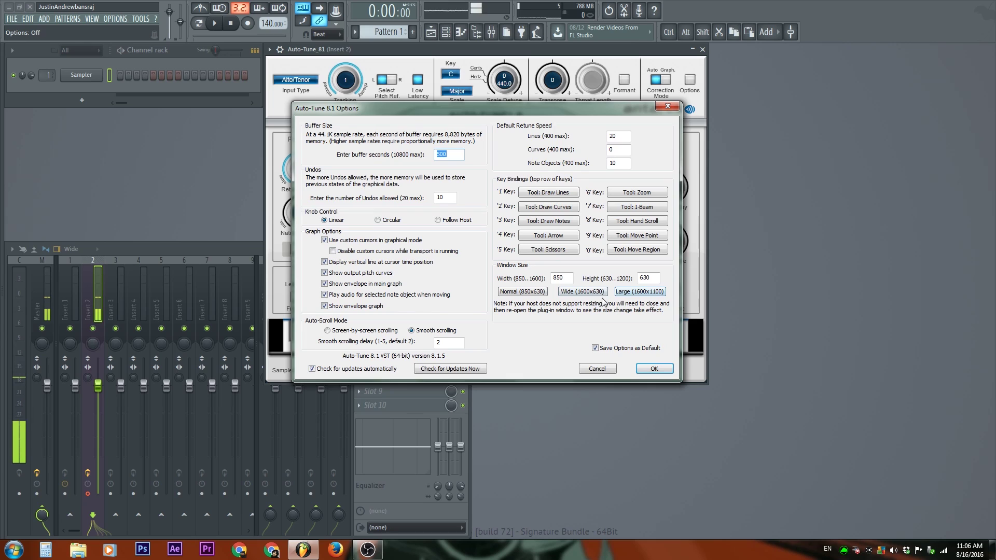
pyautogui.click(610, 372)
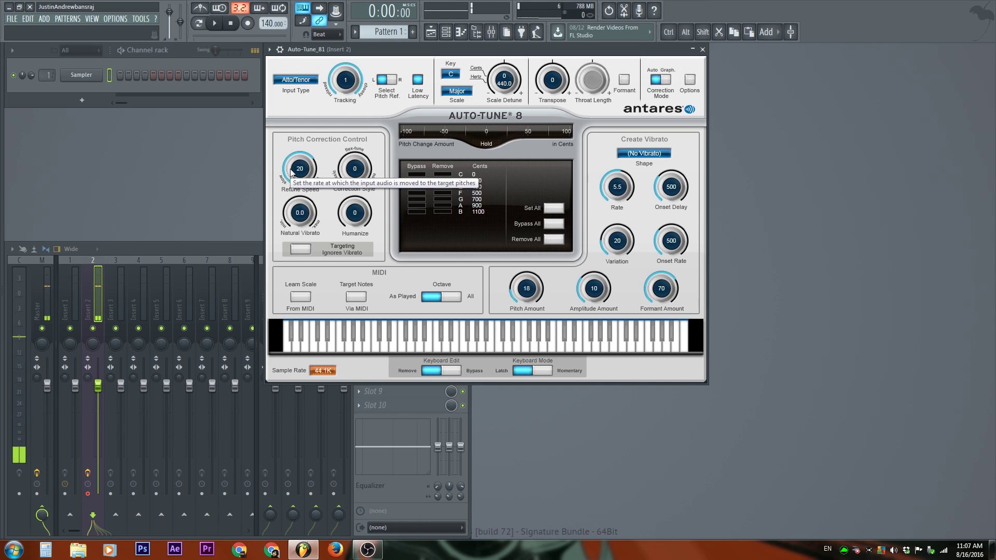
# - Set the key to A and compare the Retune Speed at 400 and 0, leaving it at 0
pyautogui.click(452, 74)
pyautogui.click(464, 180)
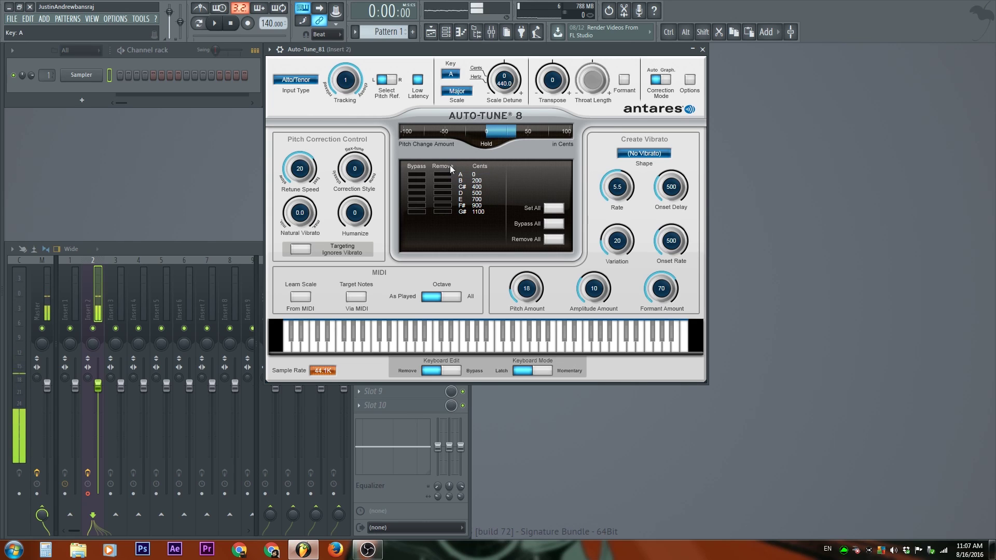
pyautogui.moveTo(301, 174); pyautogui.dragTo(310, 254)
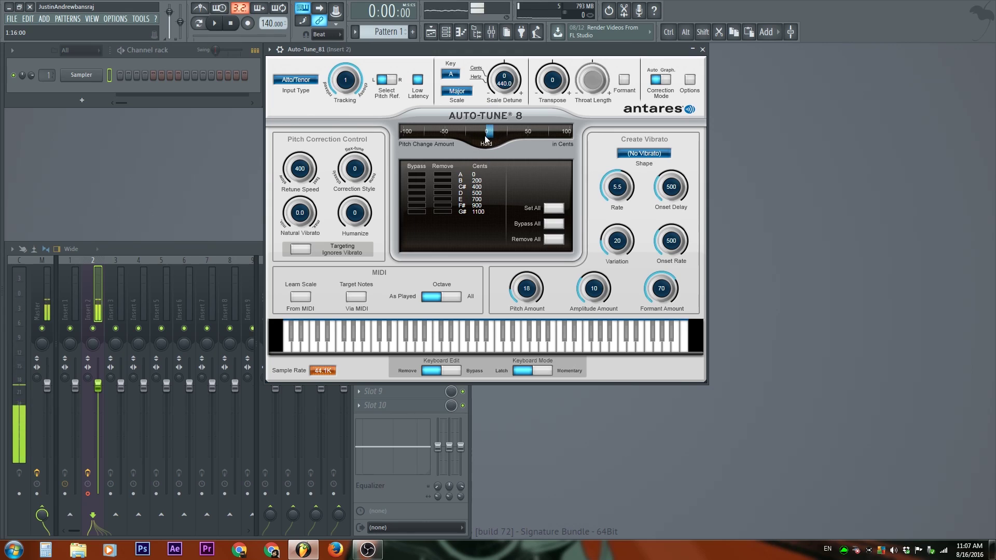
pyautogui.moveTo(304, 174); pyautogui.dragTo(303, 223)
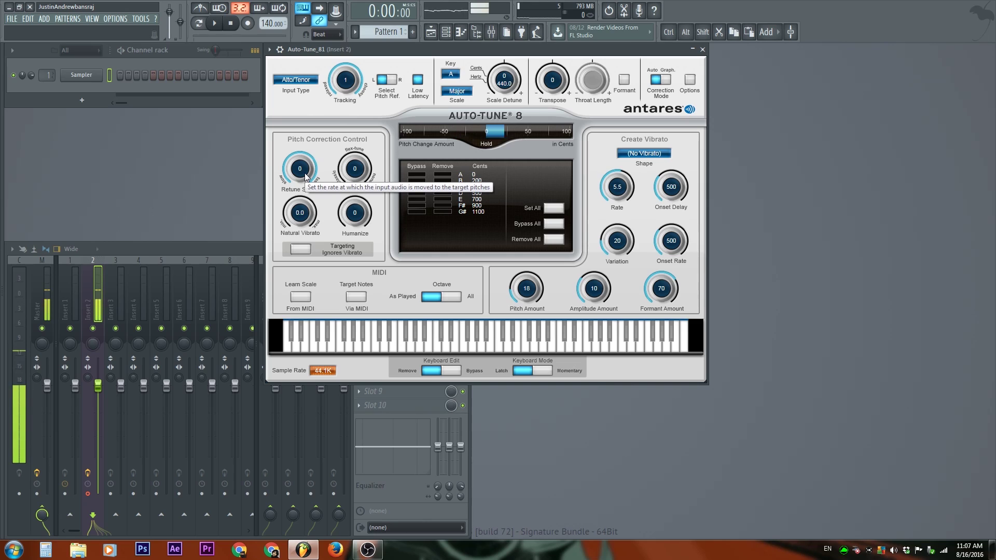
pyautogui.moveTo(304, 175); pyautogui.dragTo(282, 358)
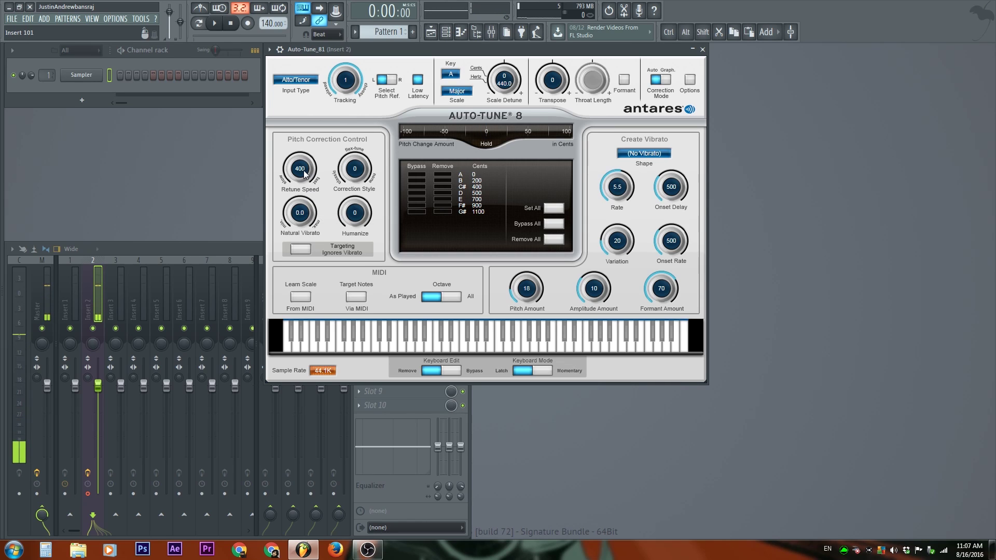
pyautogui.moveTo(302, 174); pyautogui.dragTo(301, 102)
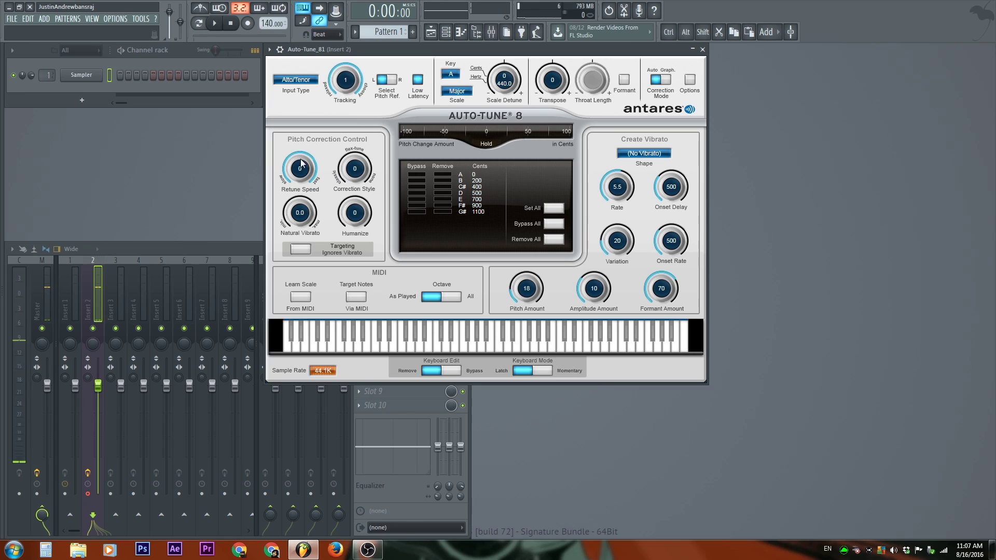
# - Compare the Retune Speed at 400, 24, 0, 9 and 28 msec, and set it to 20 msec
pyautogui.moveTo(306, 171); pyautogui.dragTo(293, 312)
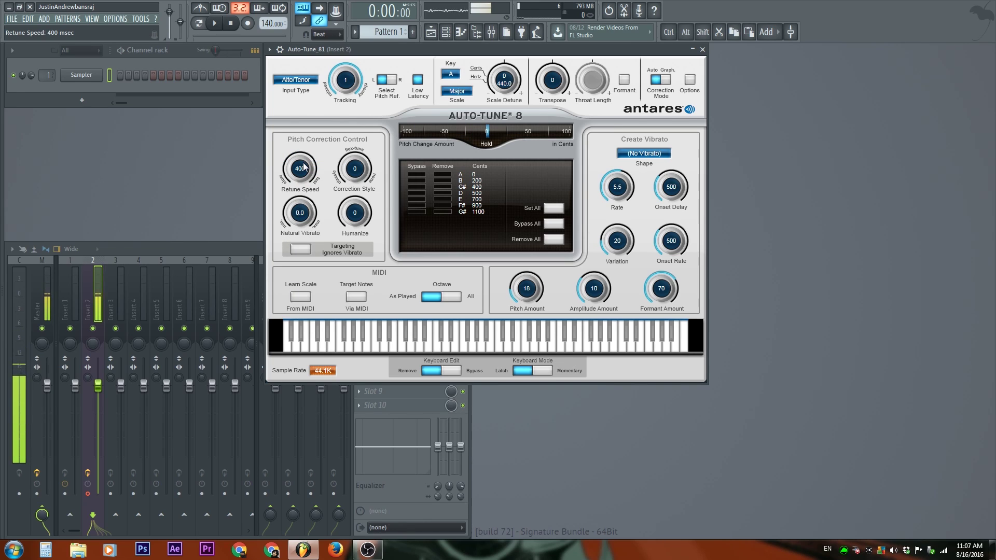
pyautogui.moveTo(305, 167); pyautogui.dragTo(300, 99)
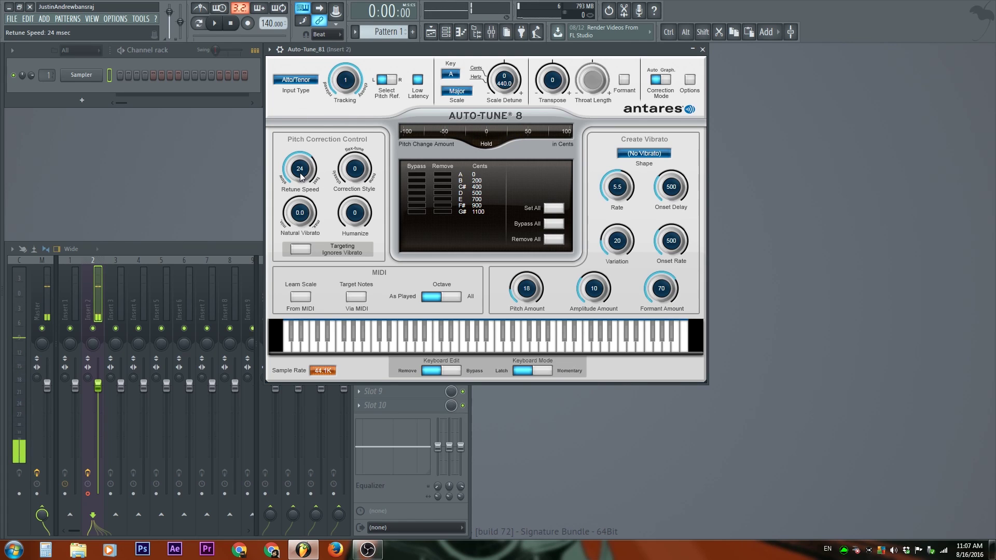
pyautogui.moveTo(319, 151); pyautogui.dragTo(319, 191)
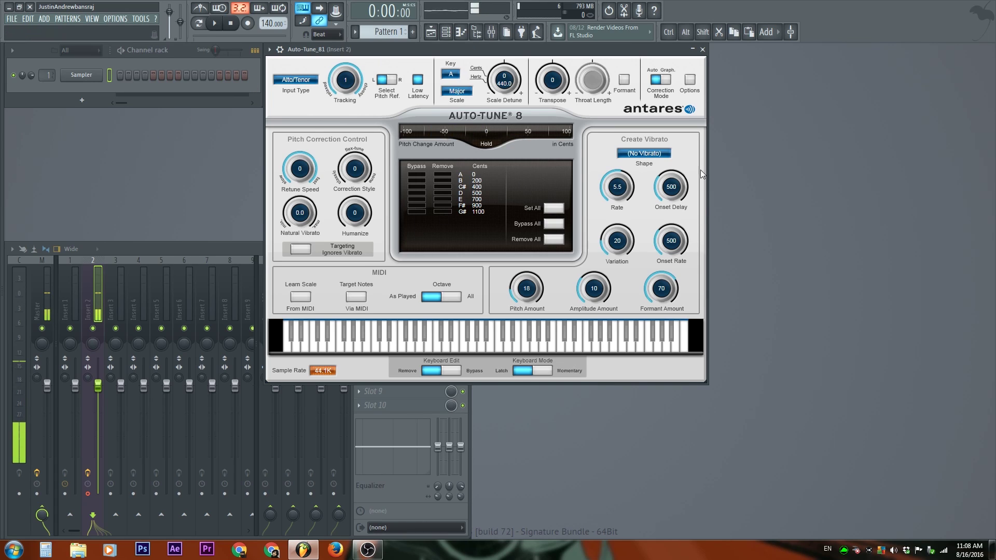
pyautogui.scroll(3, 297, 177)
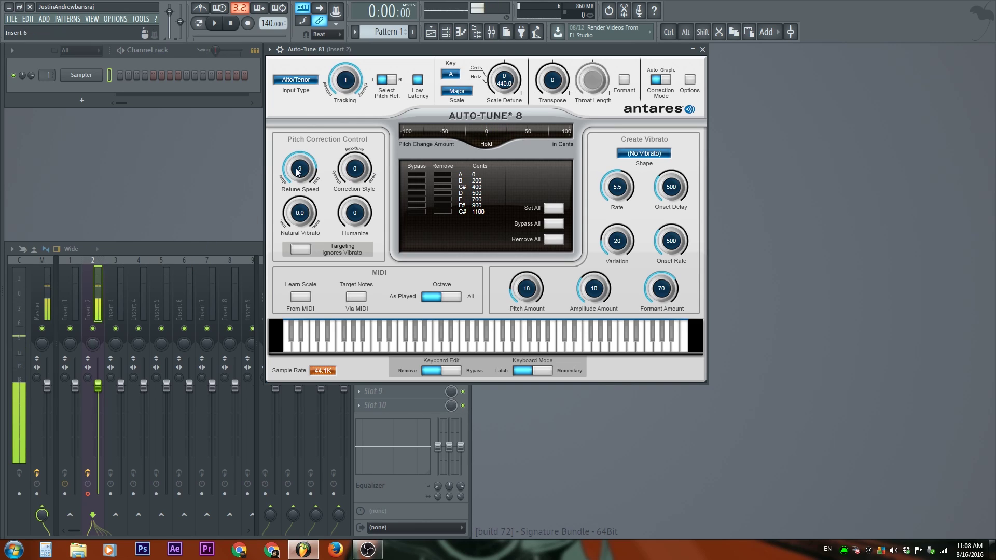
pyautogui.scroll(2, 298, 174)
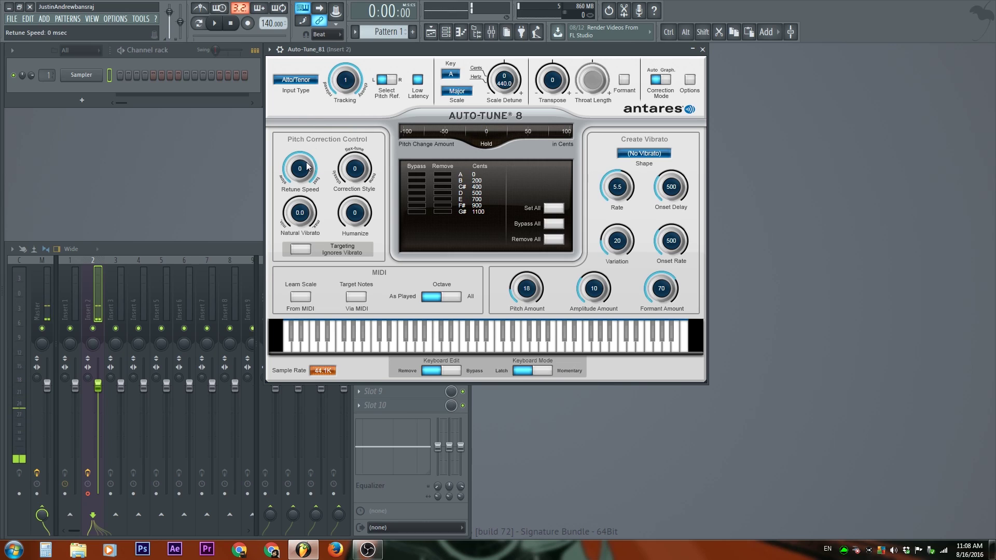
pyautogui.scroll(-2, 299, 167)
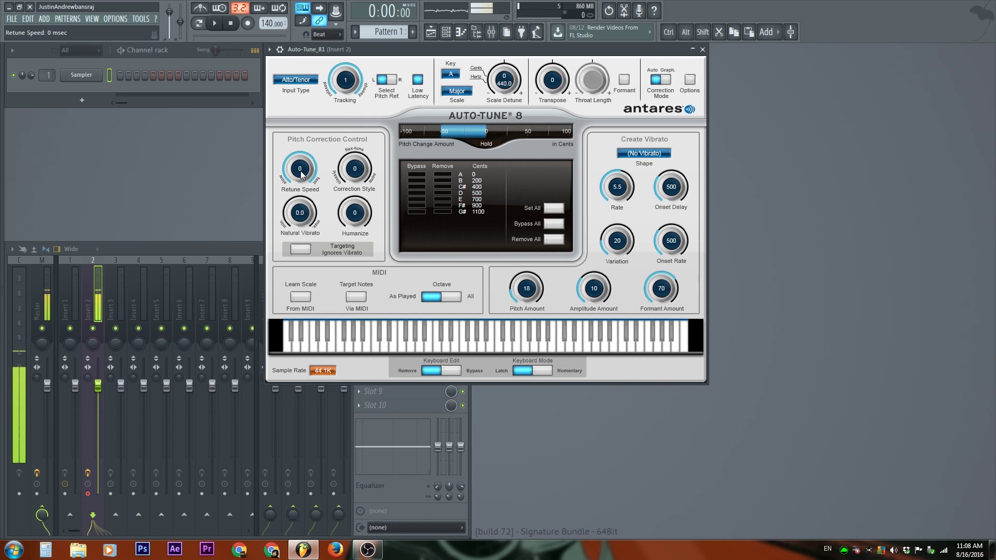
pyautogui.moveTo(301, 174); pyautogui.dragTo(301, 167)
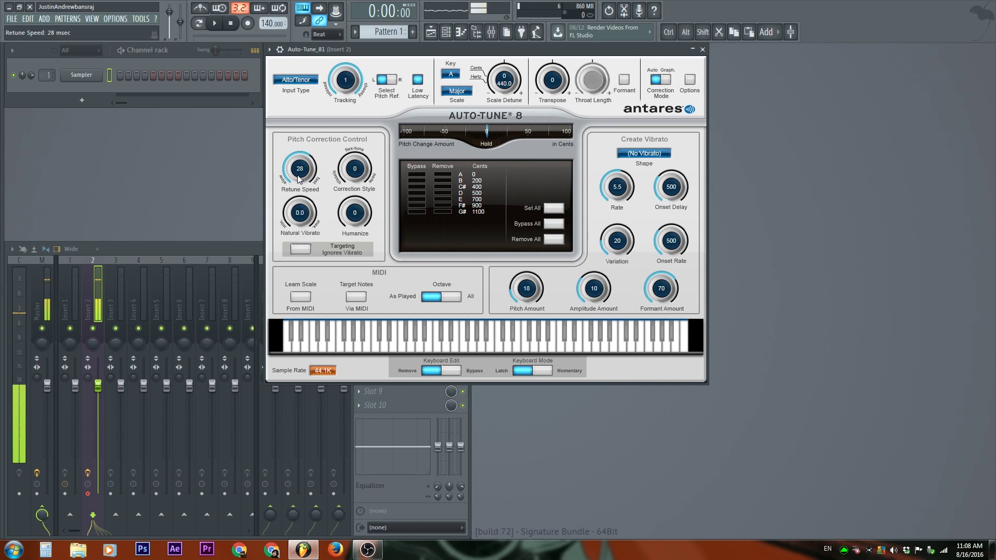
pyautogui.scroll(2, 298, 178)
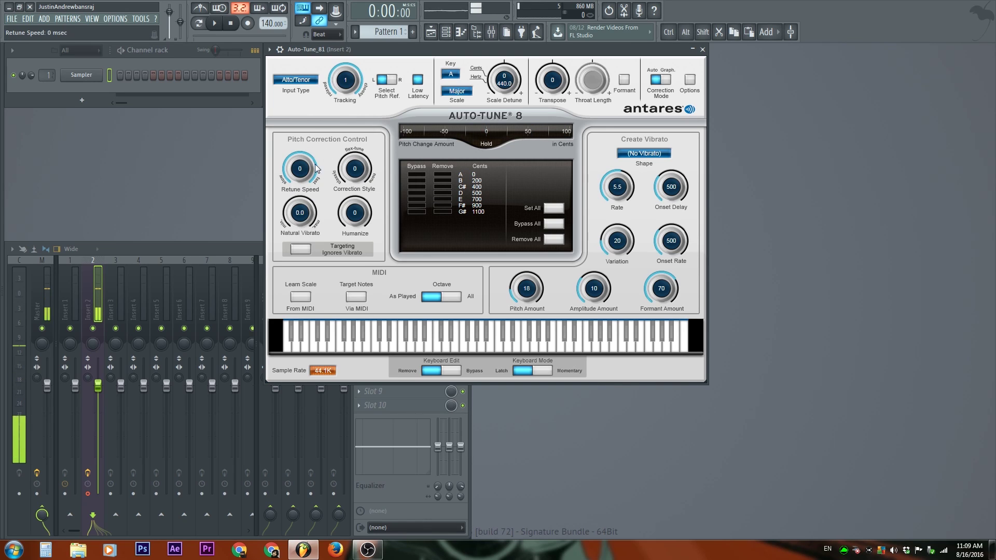
pyautogui.scroll(2, 316, 169)
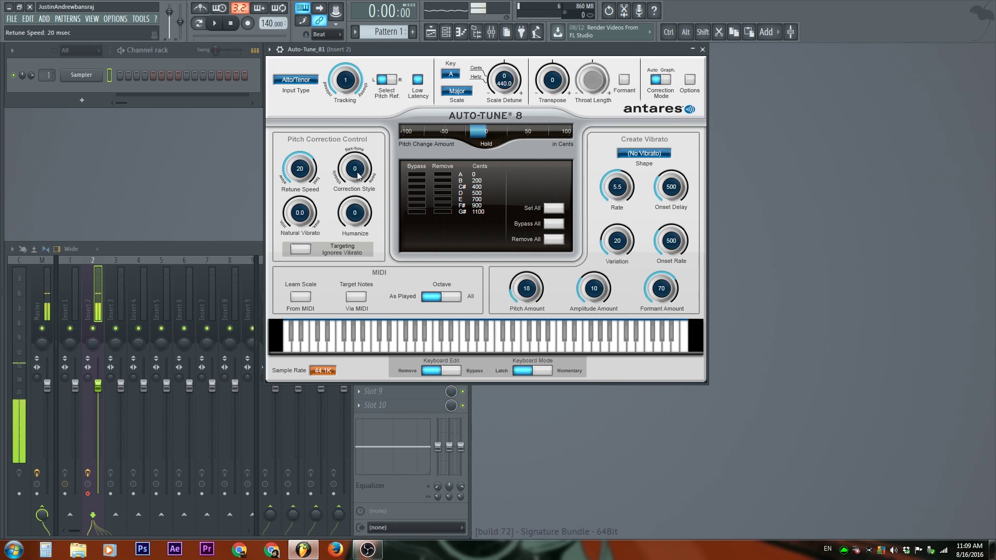
# - Compare the Correction Style at 100, 71 and 50 with the Retune Speed at 0 and 20, and return the Correction Style to 0
pyautogui.moveTo(358, 176); pyautogui.dragTo(364, 62)
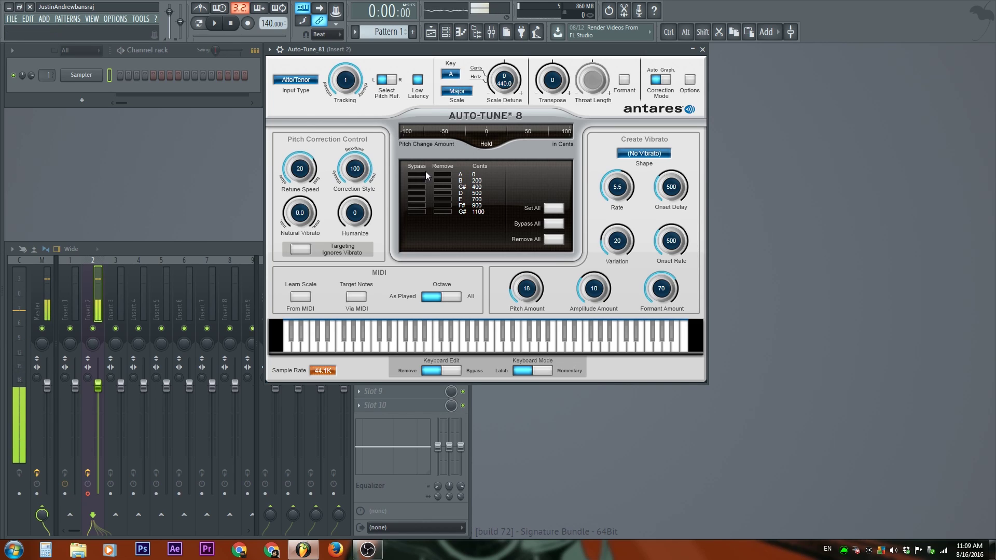
pyautogui.scroll(-5, 300, 176)
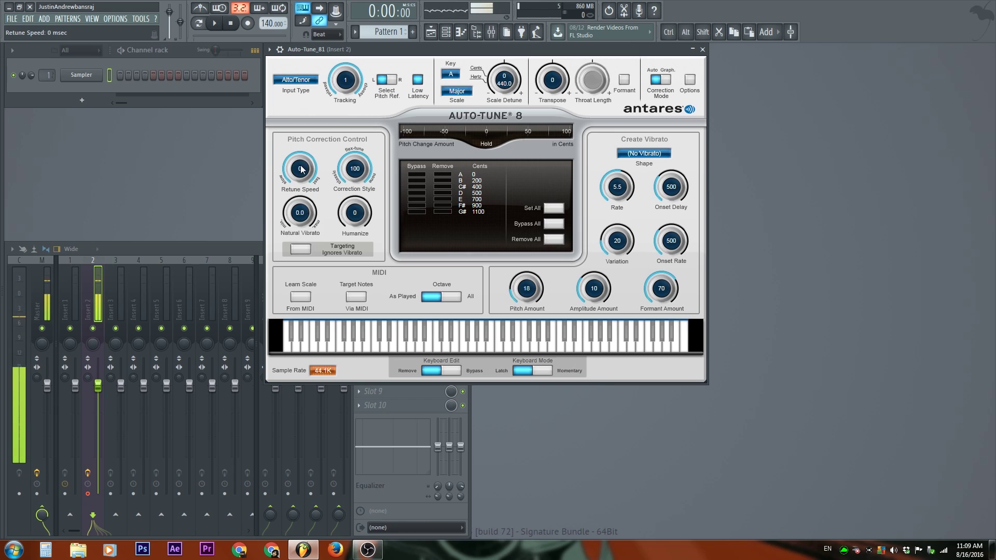
pyautogui.scroll(5, 298, 172)
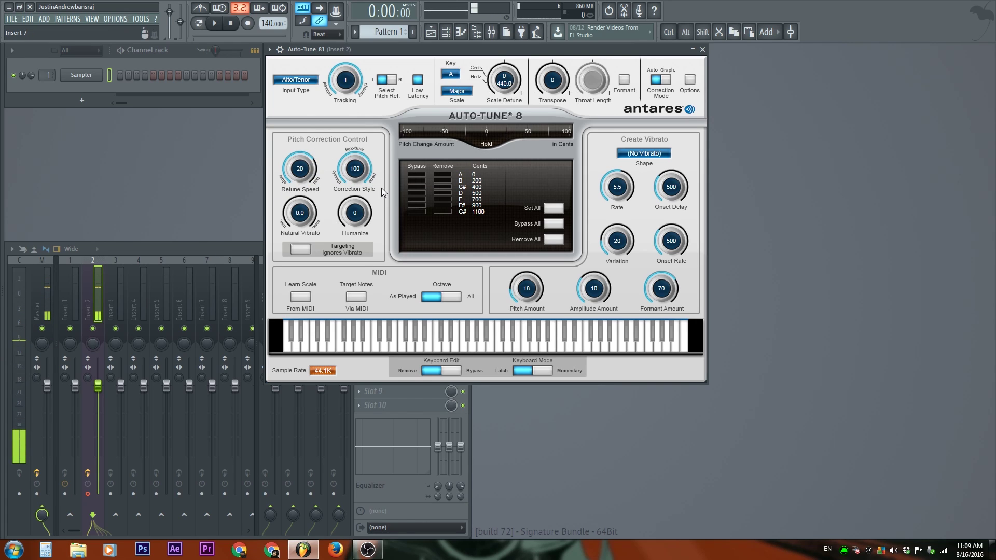
pyautogui.moveTo(355, 171); pyautogui.dragTo(360, 198)
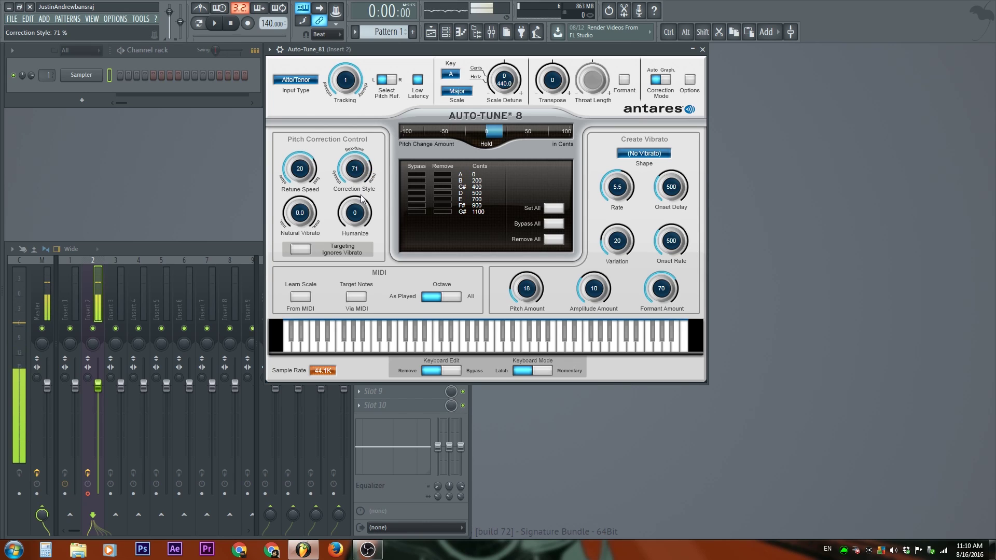
pyautogui.scroll(-5, 300, 168)
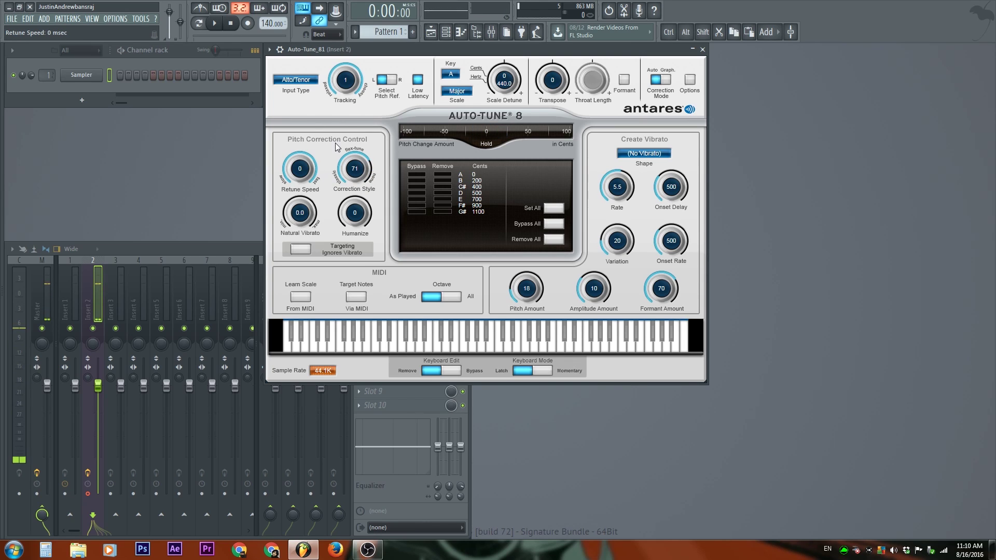
pyautogui.scroll(5, 307, 174)
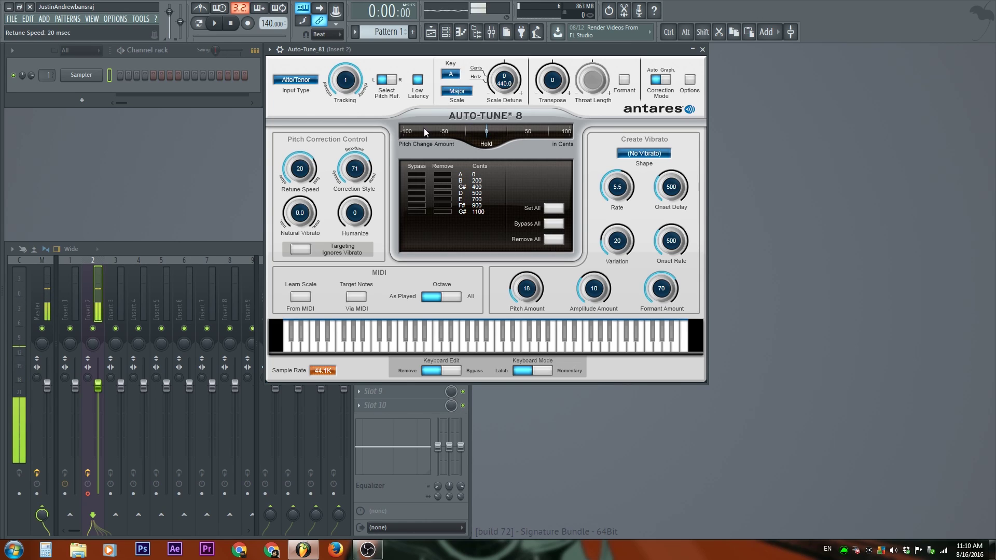
pyautogui.scroll(-5, 356, 177)
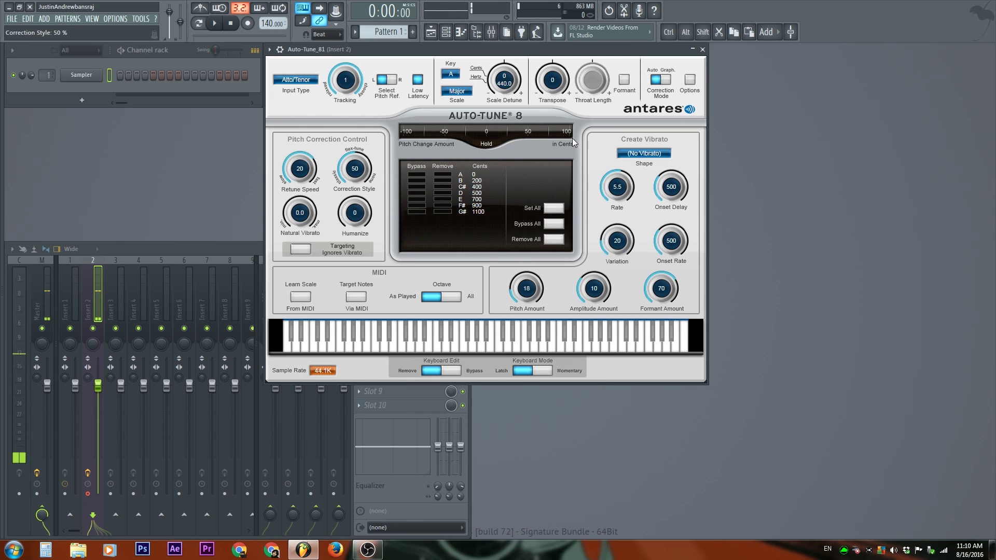
pyautogui.moveTo(361, 168); pyautogui.dragTo(358, 181)
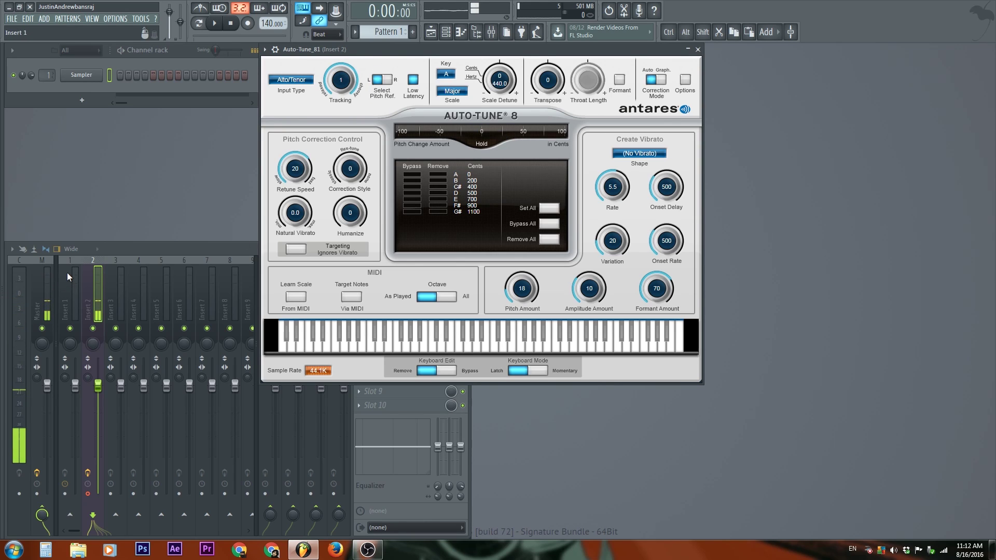
# - Compare Natural Vibrato at -12.0 and 12.0 with the Retune Speed set to 5, and return Natural Vibrato to 0.0
pyautogui.moveTo(436, 51); pyautogui.dragTo(440, 51)
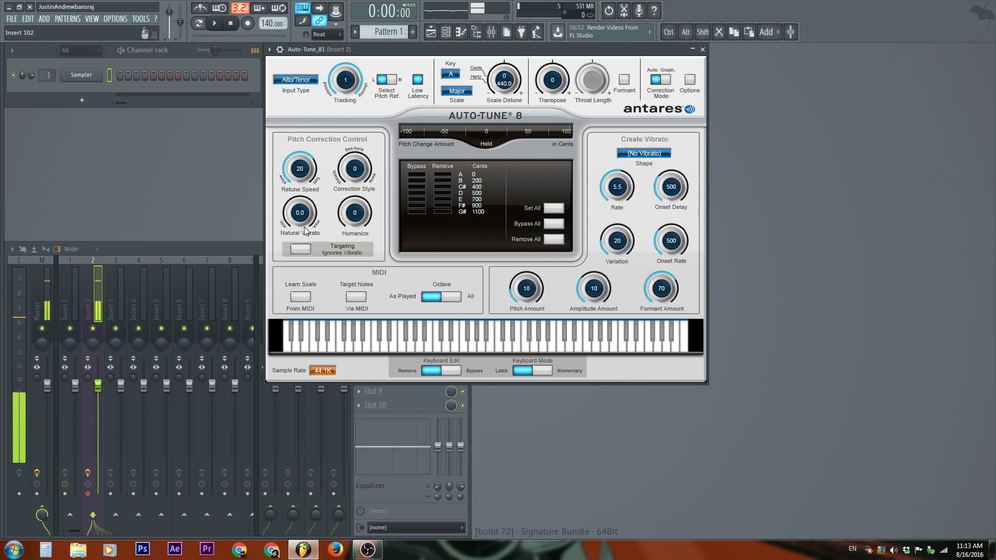
pyautogui.moveTo(300, 215); pyautogui.dragTo(318, 232)
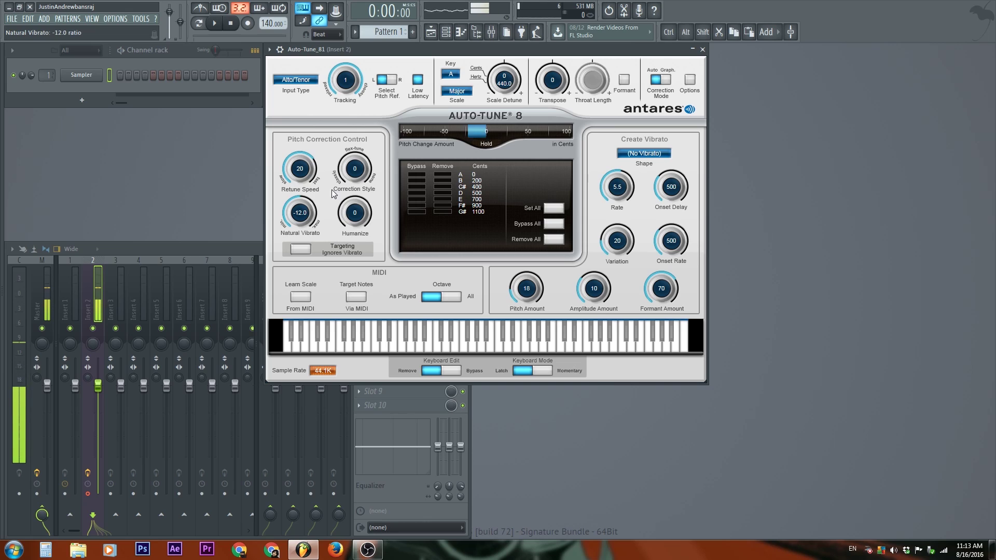
pyautogui.moveTo(307, 166)
pyautogui.mouseDown()
pyautogui.moveTo(314, 136)
pyautogui.moveTo(304, 172)
pyautogui.mouseUp()
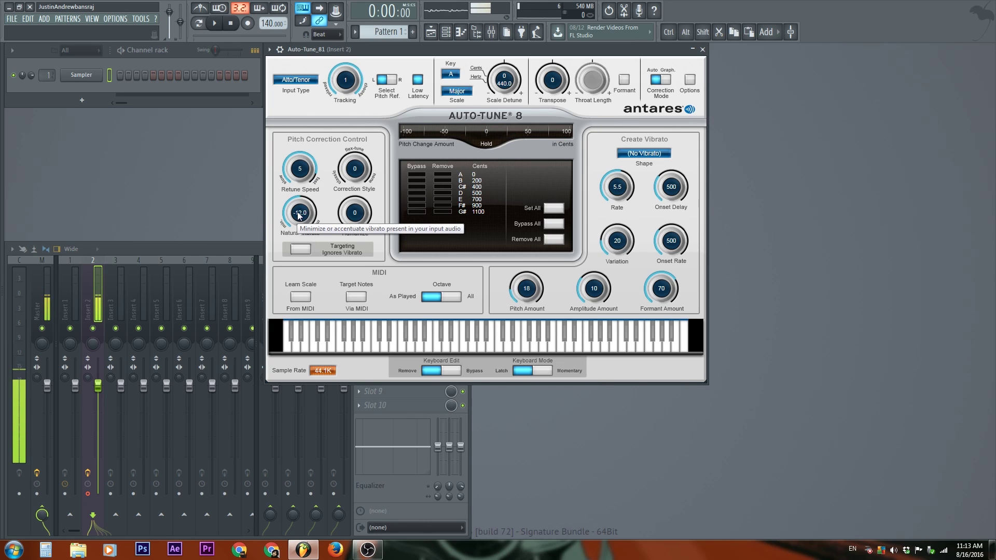
pyautogui.moveTo(299, 216); pyautogui.dragTo(327, 151)
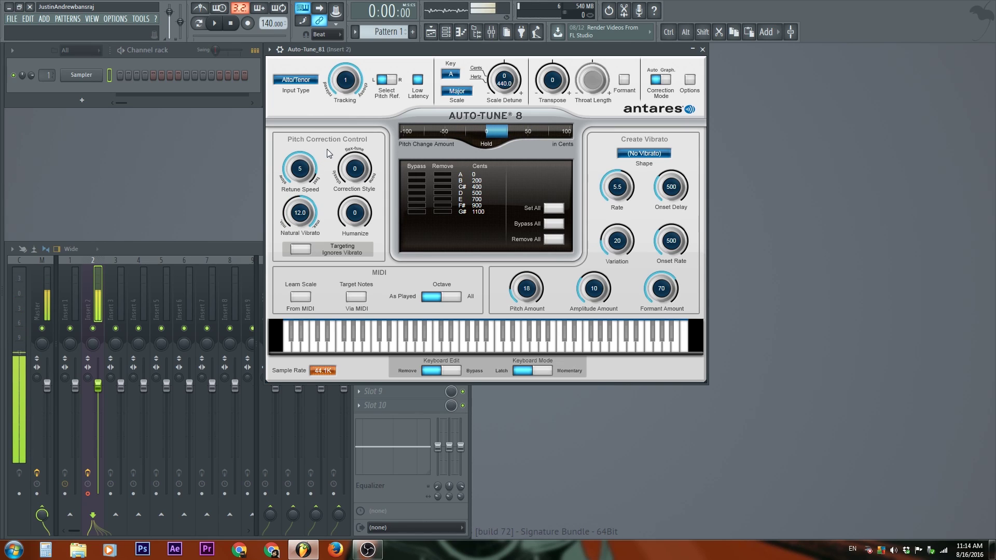
pyautogui.moveTo(301, 210); pyautogui.dragTo(301, 239)
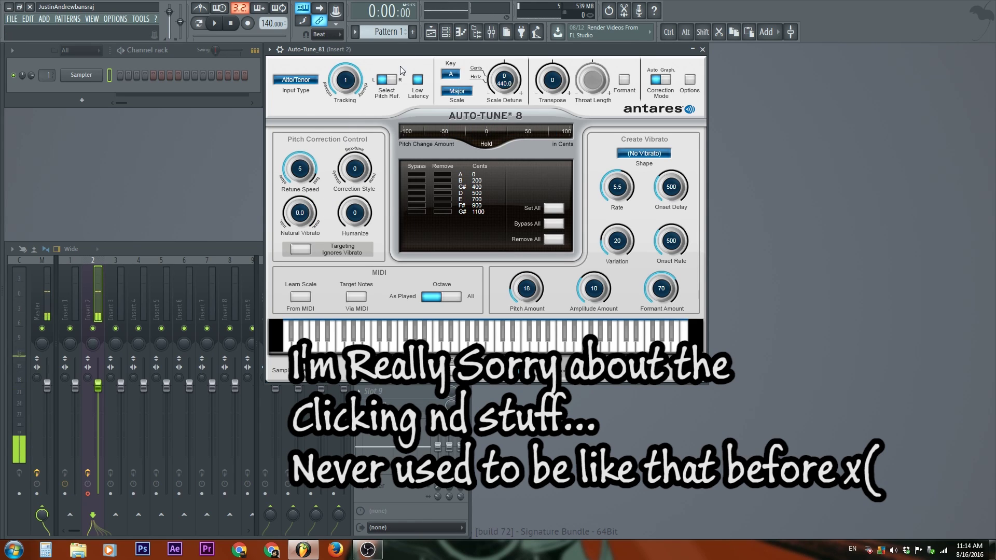
# - Compare Humanize at 100, 41, 66 and 47, and settle on 23 with the Retune Speed at 11 msec
pyautogui.moveTo(354, 213); pyautogui.dragTo(349, 137)
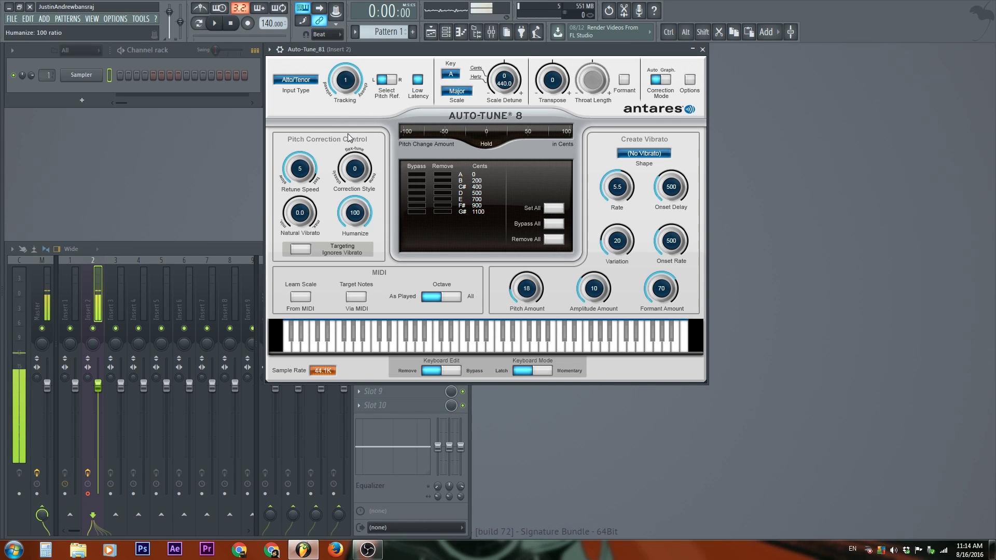
pyautogui.moveTo(358, 210); pyautogui.dragTo(348, 318)
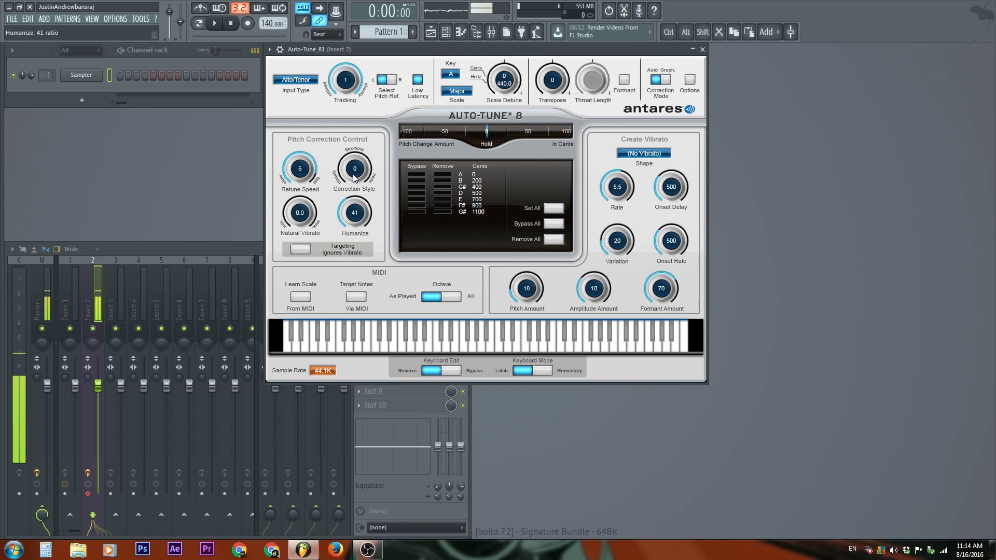
pyautogui.moveTo(300, 169); pyautogui.dragTo(301, 187)
pyautogui.moveTo(357, 228); pyautogui.dragTo(367, 152)
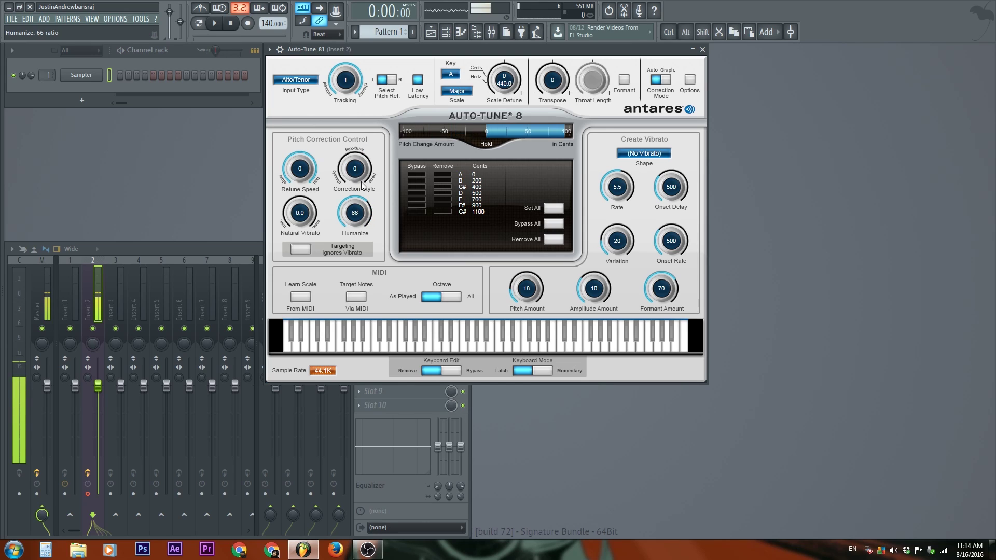
pyautogui.moveTo(361, 208); pyautogui.dragTo(360, 250)
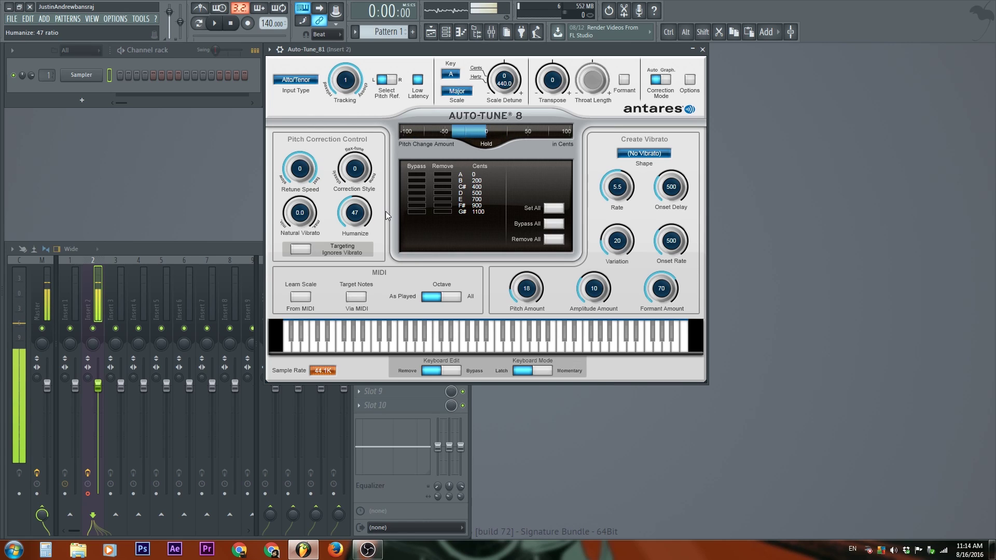
pyautogui.moveTo(352, 207)
pyautogui.mouseDown()
pyautogui.moveTo(347, 226)
pyautogui.moveTo(356, 197)
pyautogui.mouseUp()
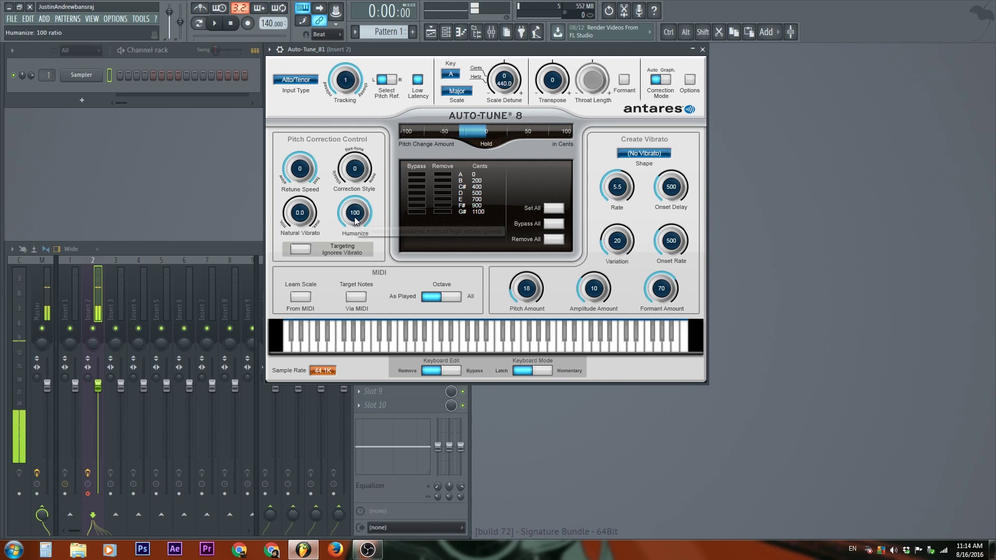
pyautogui.moveTo(362, 191); pyautogui.dragTo(354, 297)
pyautogui.moveTo(310, 174); pyautogui.dragTo(306, 192)
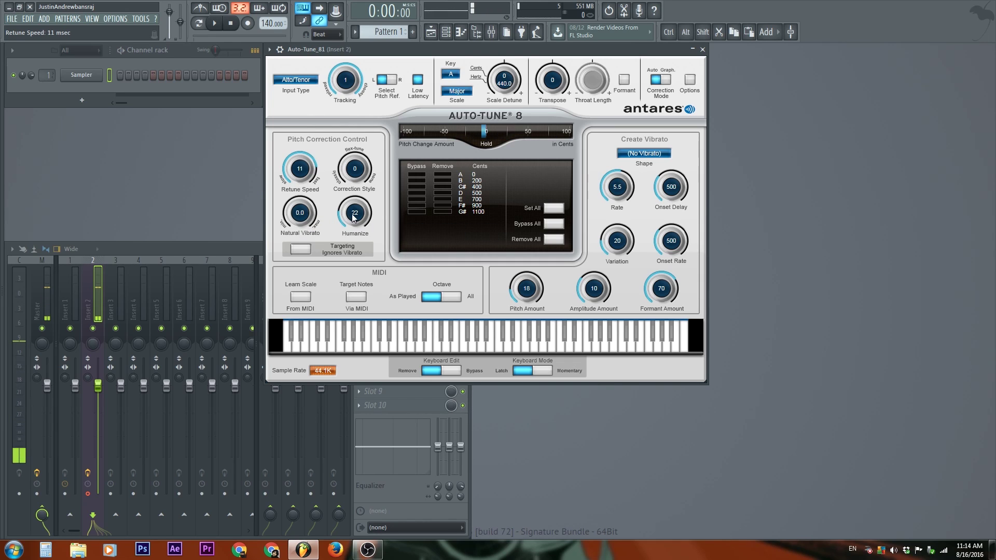
# - Switch Targeting Ignores Vibrato on and back off, and use Hold on the Pitch Change Amount meter
pyautogui.click(300, 250)
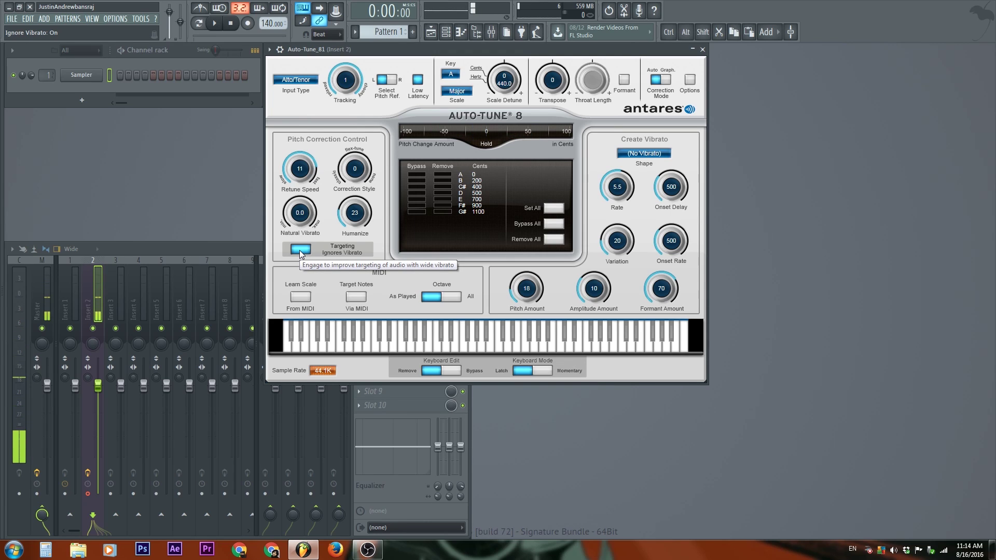
pyautogui.click(301, 251)
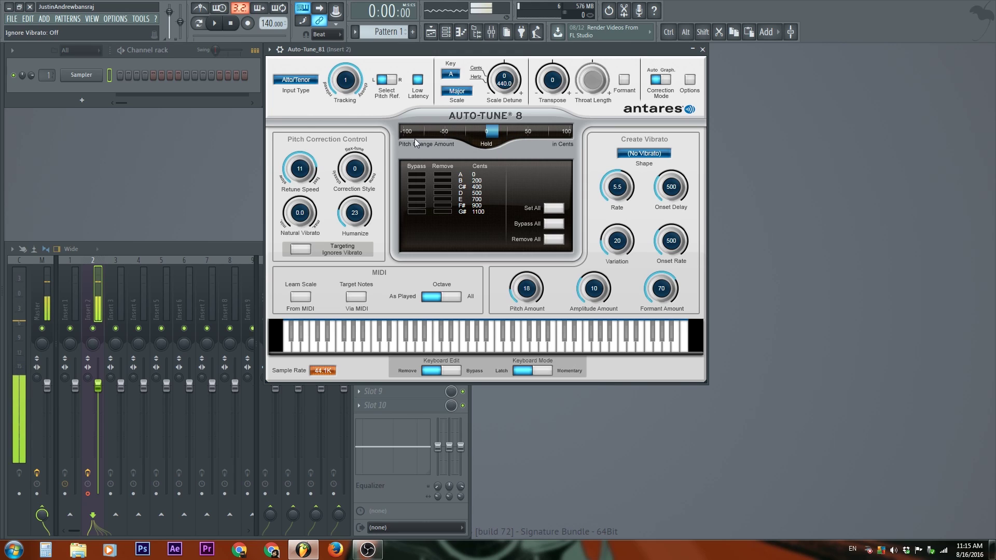
pyautogui.click(487, 145)
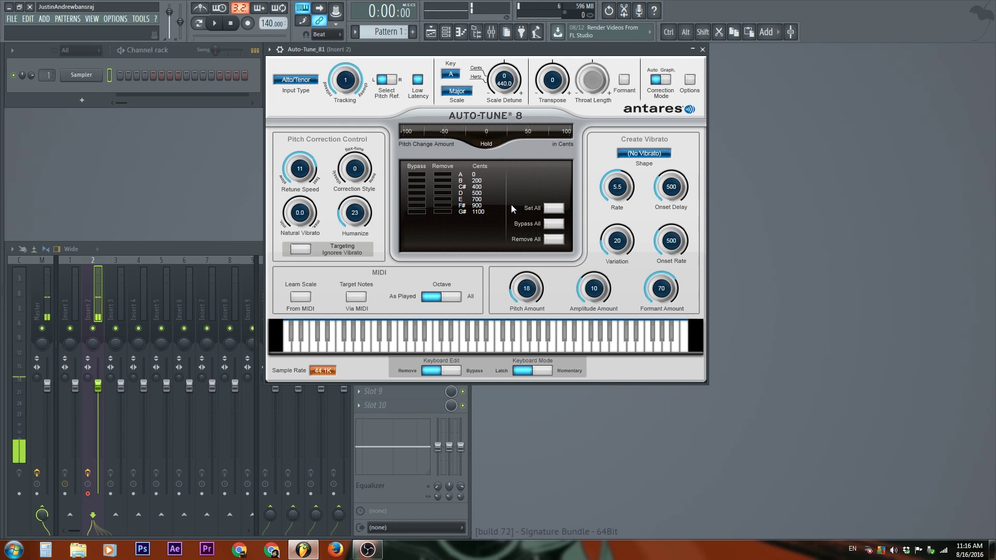
# - Mark the notes B and F# as removed from the A major scale, and restore both
pyautogui.click(443, 180)
pyautogui.click(442, 206)
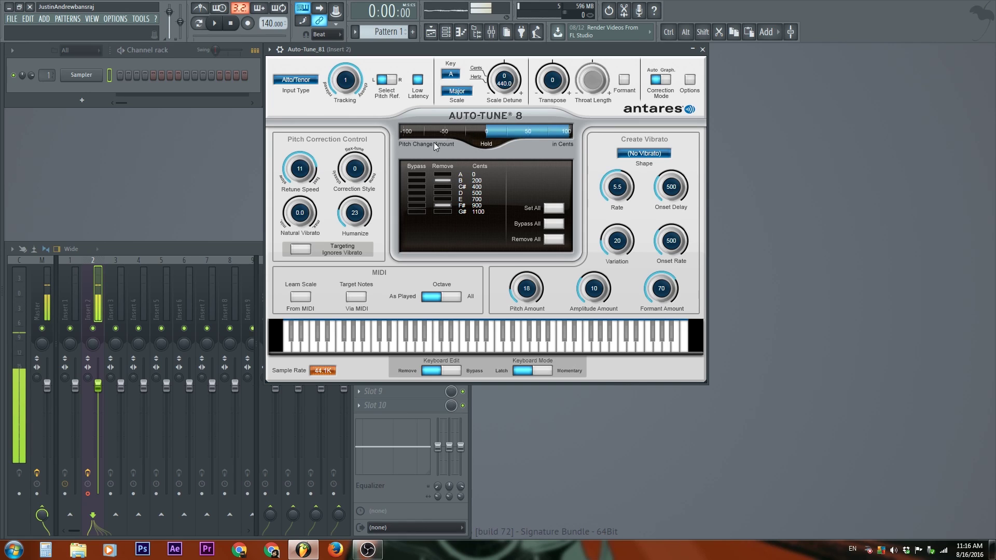
pyautogui.click(446, 180)
pyautogui.click(442, 206)
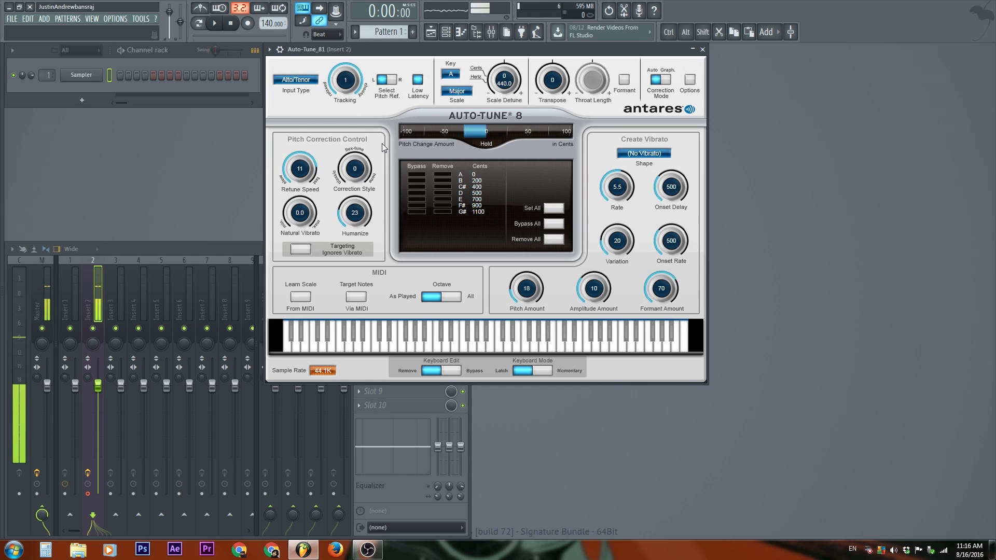
# - Mark the notes B, C#, D, E and F# as removed from the A major scale
pyautogui.click(446, 187)
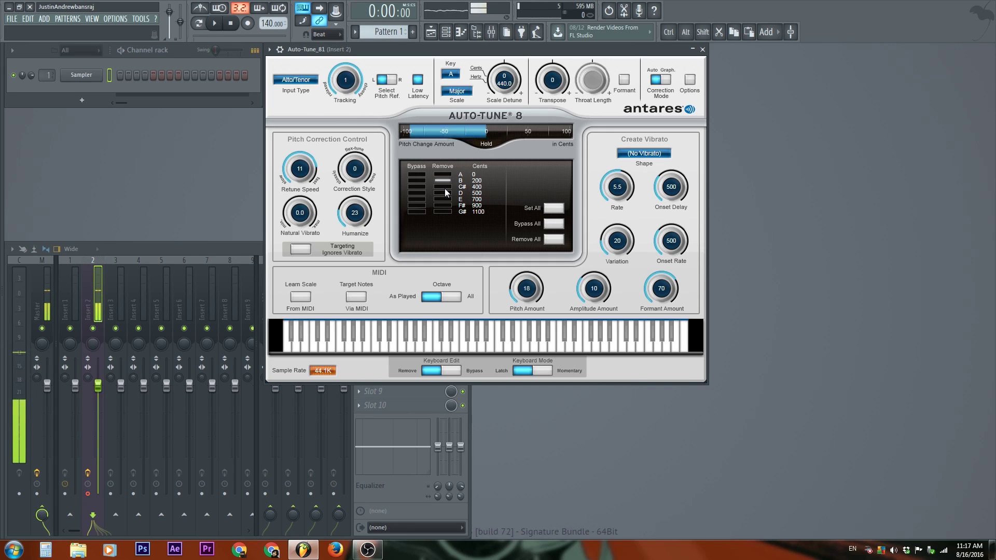
pyautogui.moveTo(444, 189); pyautogui.dragTo(445, 208)
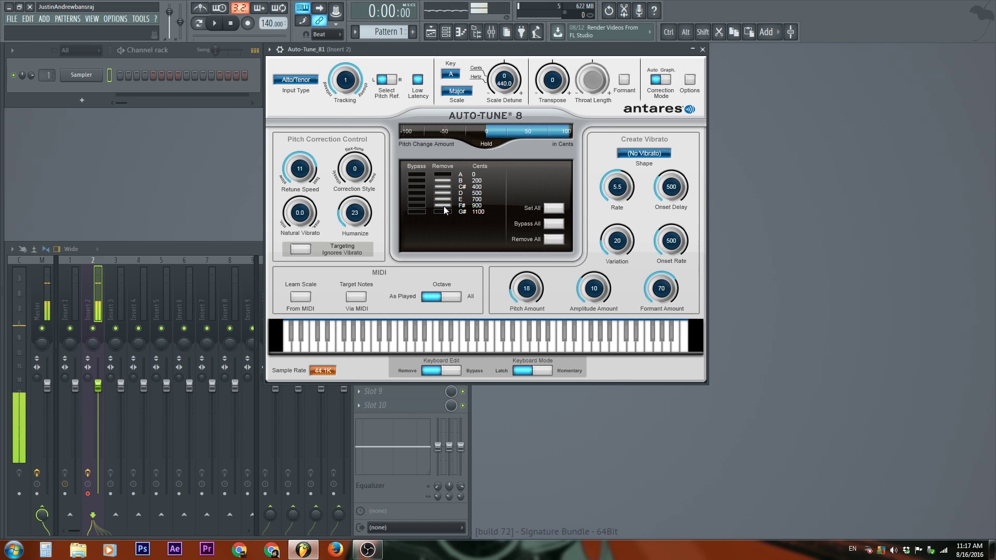
# - Restore the removed notes in the A major scale, and try bypassing the notes D and E
pyautogui.moveTo(444, 207); pyautogui.dragTo(442, 193)
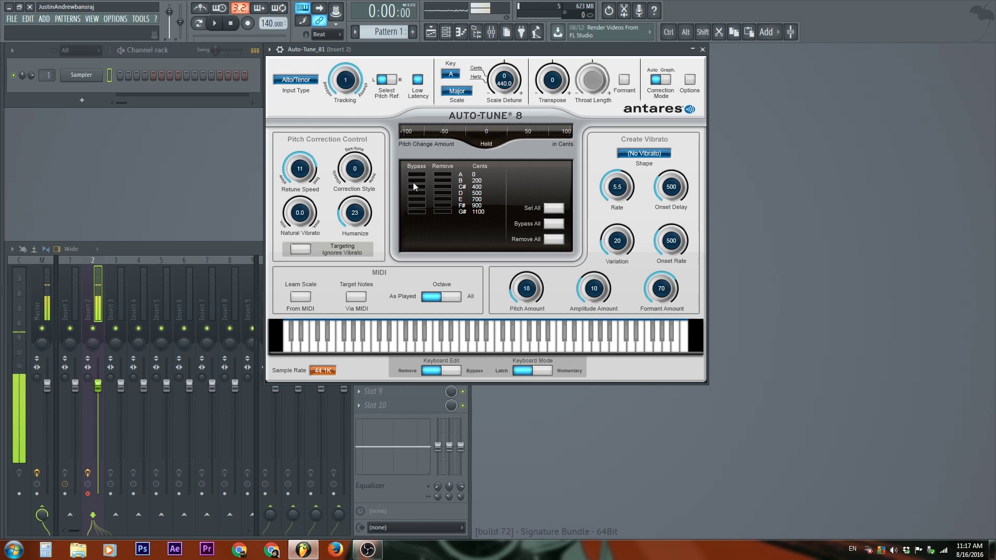
pyautogui.click(416, 193)
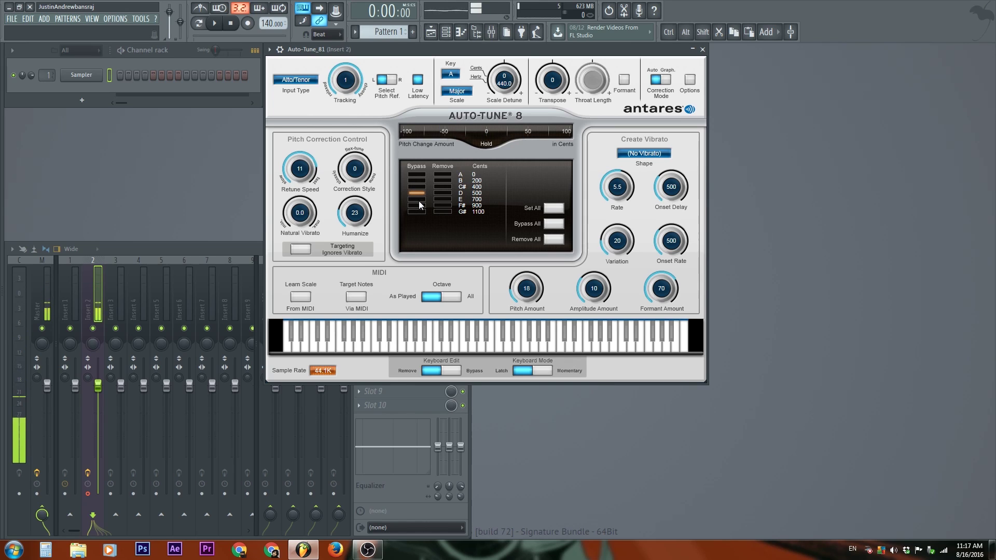
pyautogui.click(417, 199)
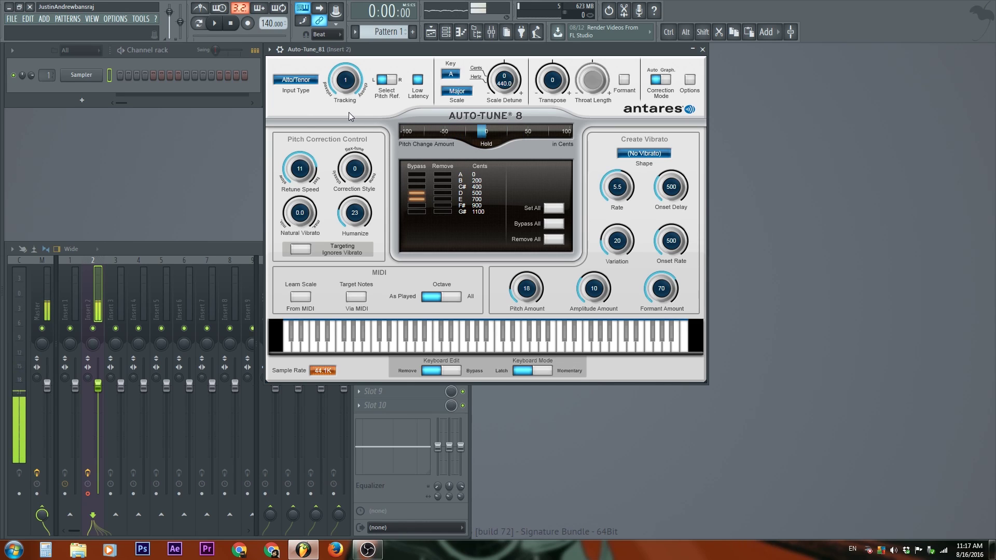
pyautogui.click(418, 193)
# - Apply Bypass All and Remove All to the scale notes, and restore every note
pyautogui.click(552, 224)
pyautogui.click(554, 239)
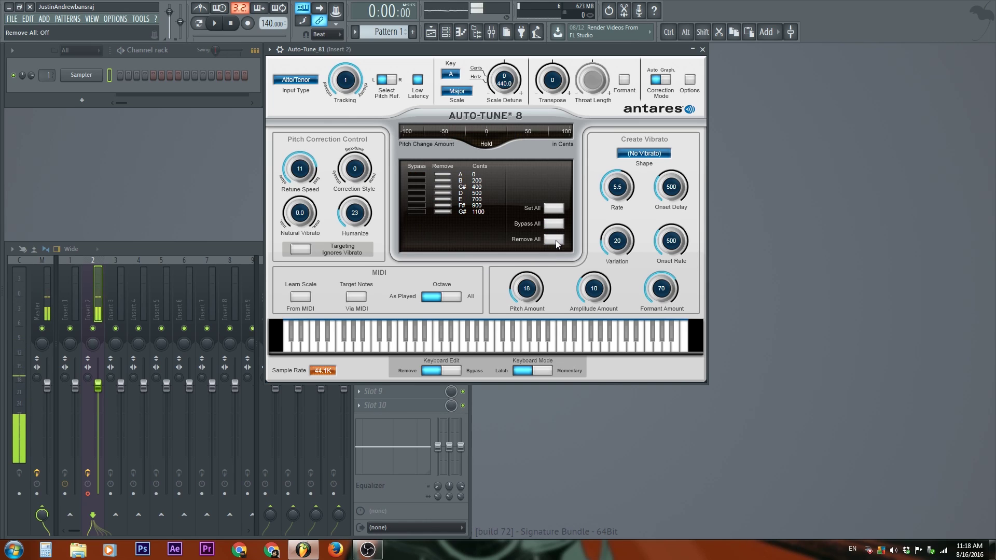
pyautogui.click(553, 239)
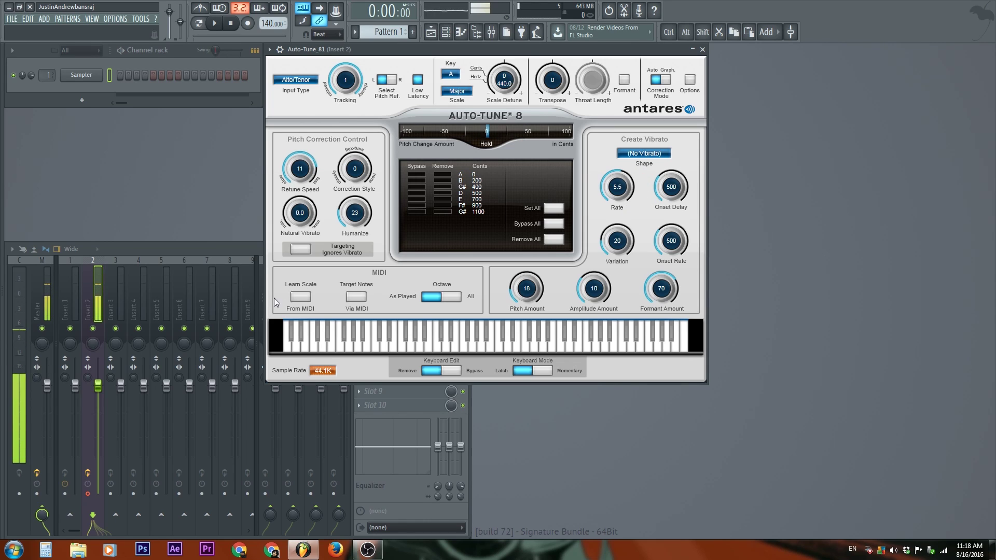
# - Set the Create Vibrato shape to Sine Wave
pyautogui.click(641, 154)
pyautogui.click(642, 156)
pyautogui.click(643, 154)
pyautogui.click(645, 171)
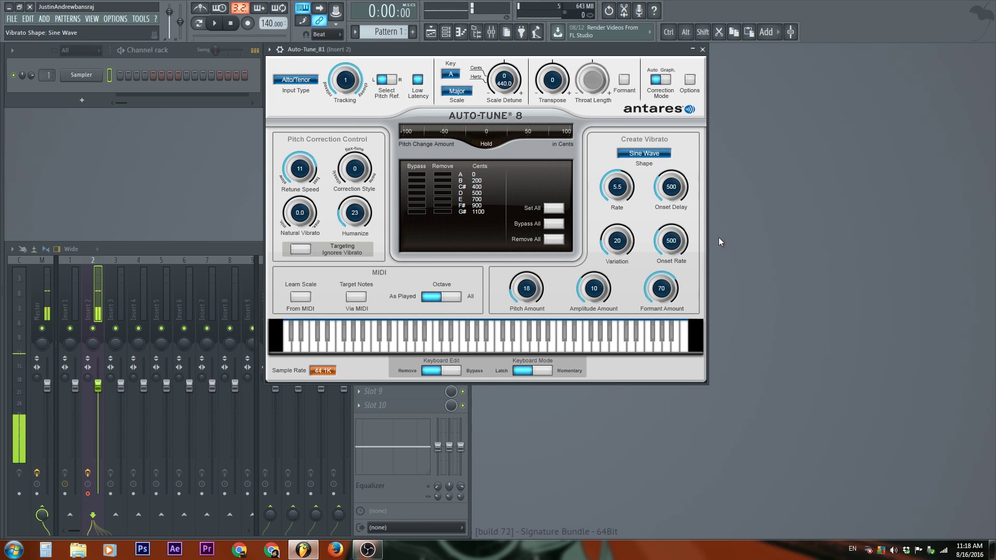
pyautogui.click(652, 154)
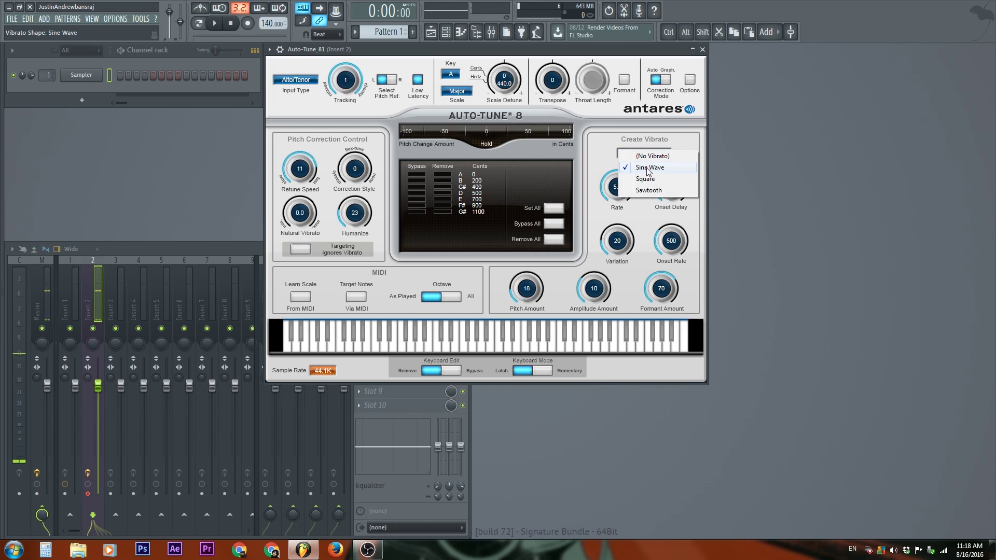
pyautogui.click(648, 171)
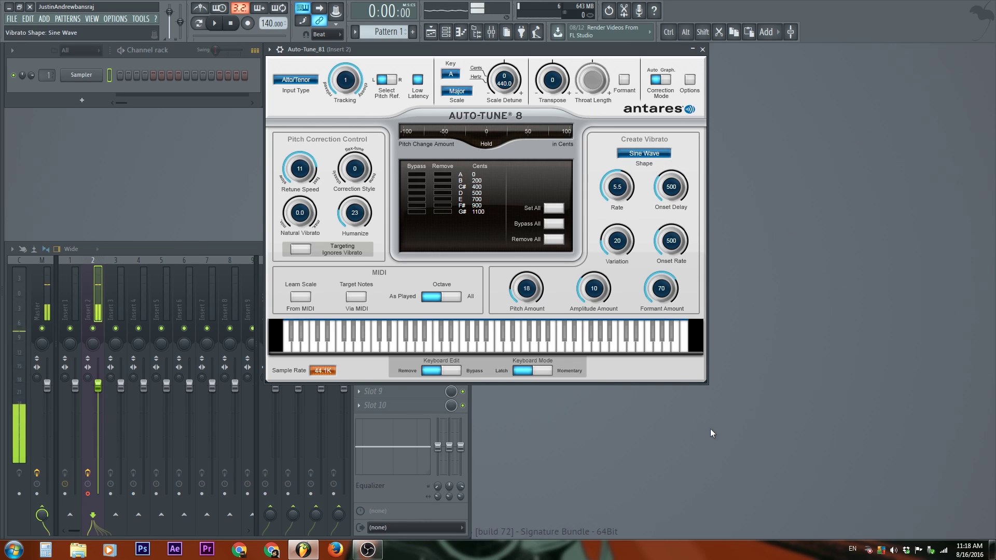
# - Try the Square and Sawtooth shapes for the created vibrato
pyautogui.click(665, 151)
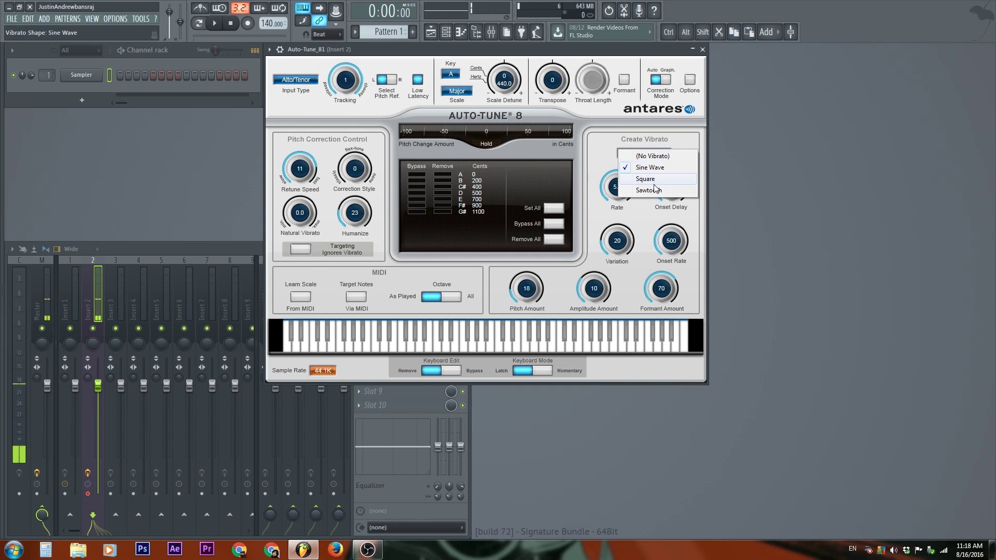
pyautogui.click(653, 180)
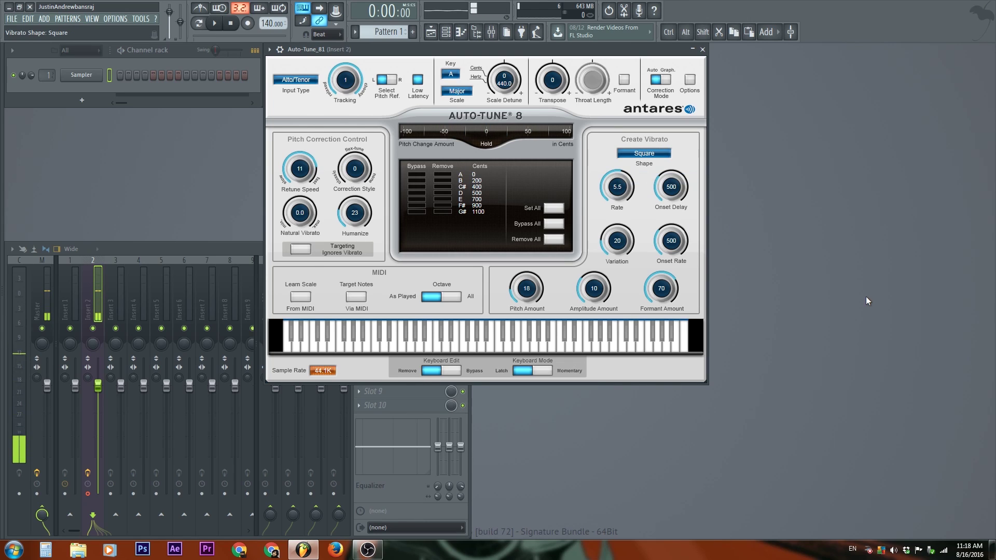
pyautogui.click(642, 154)
pyautogui.click(654, 192)
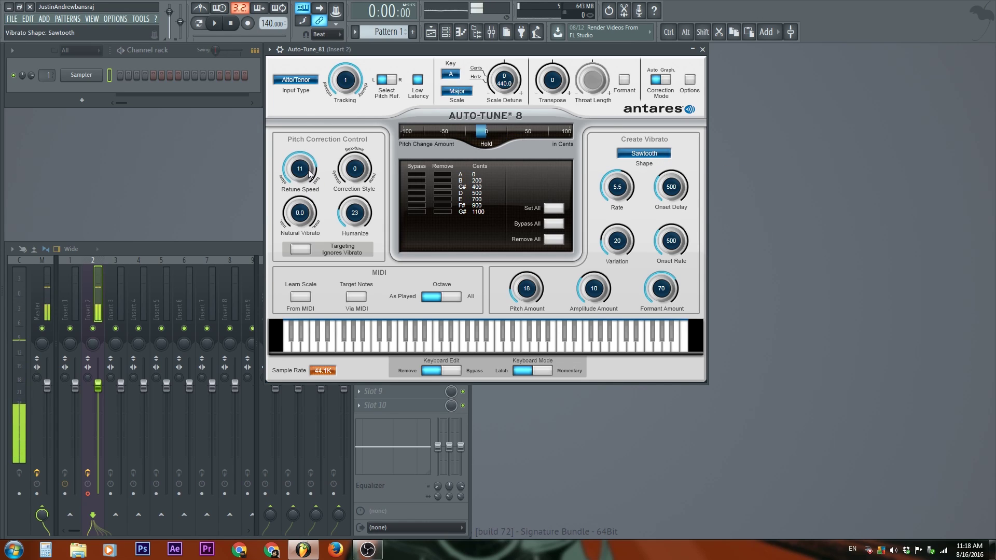
# - Try Retune Speed at 0 and settle on 3 msec, and return the vibrato shape to Sine Wave
pyautogui.moveTo(309, 173); pyautogui.dragTo(298, 176)
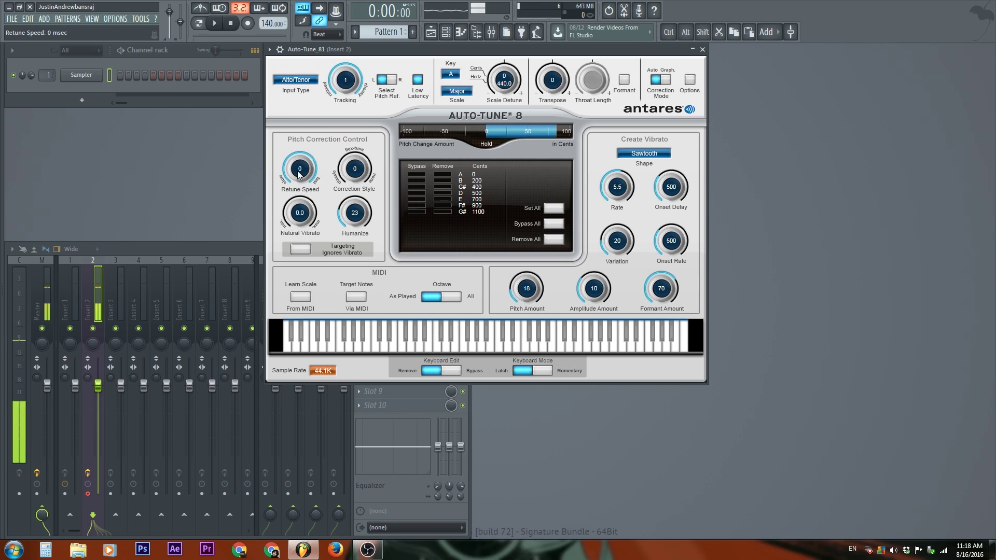
pyautogui.moveTo(298, 175); pyautogui.dragTo(299, 168)
pyautogui.click(643, 153)
pyautogui.click(643, 167)
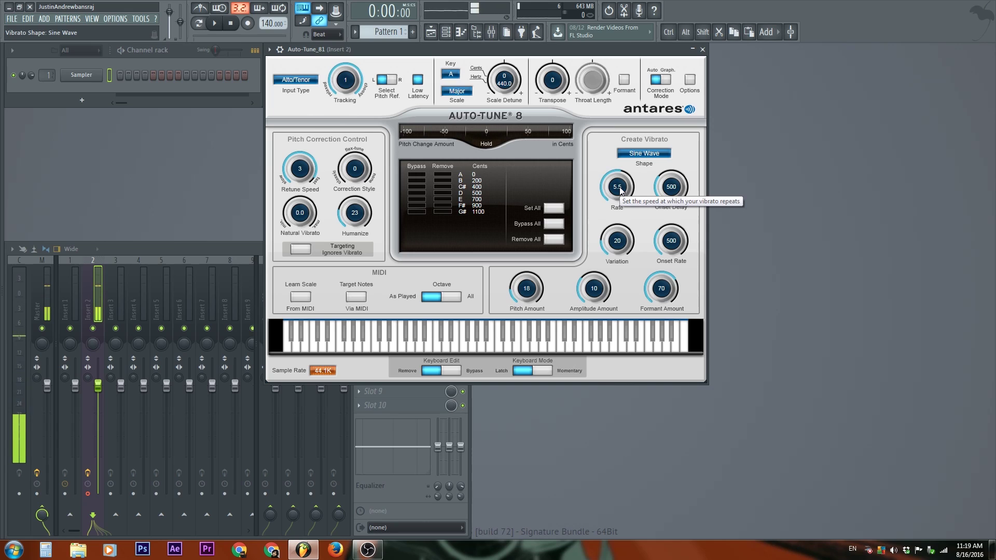
# - Set the vibrato Rate to 2.0 Hz, and compare Onset Delay at 245, 433 and 1500 msec before settling on 0
pyautogui.moveTo(620, 191); pyautogui.dragTo(616, 217)
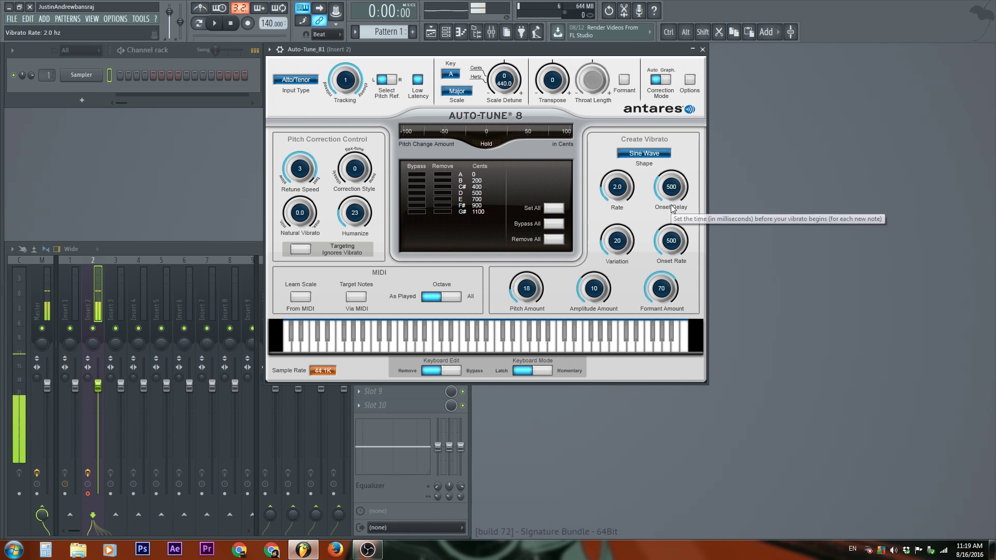
pyautogui.moveTo(671, 188); pyautogui.dragTo(672, 200)
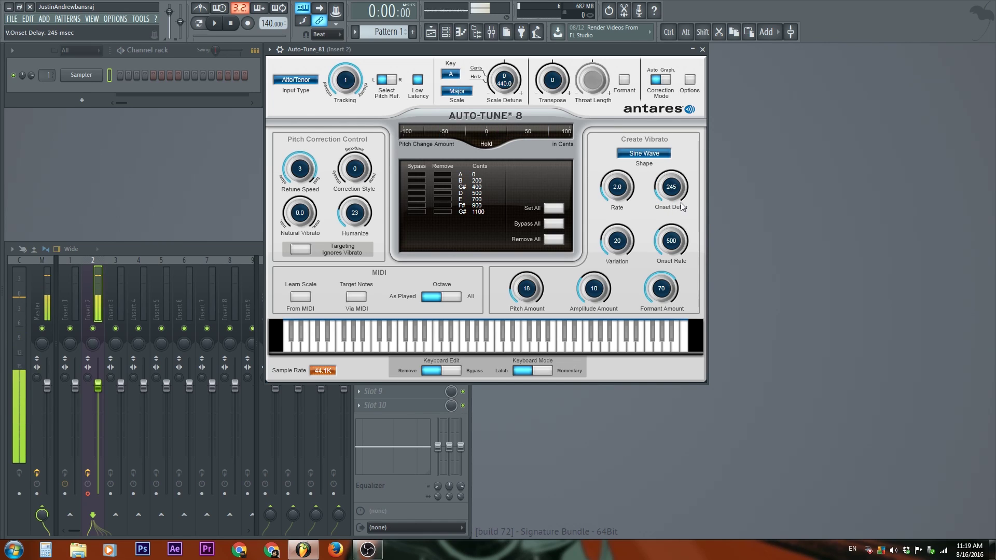
pyautogui.scroll(3, 669, 199)
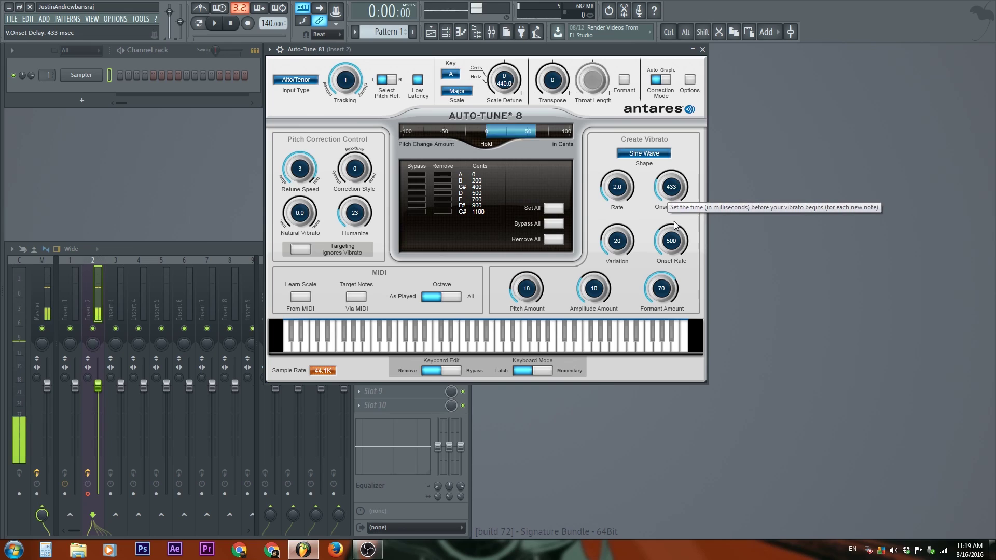
pyautogui.scroll(10, 671, 189)
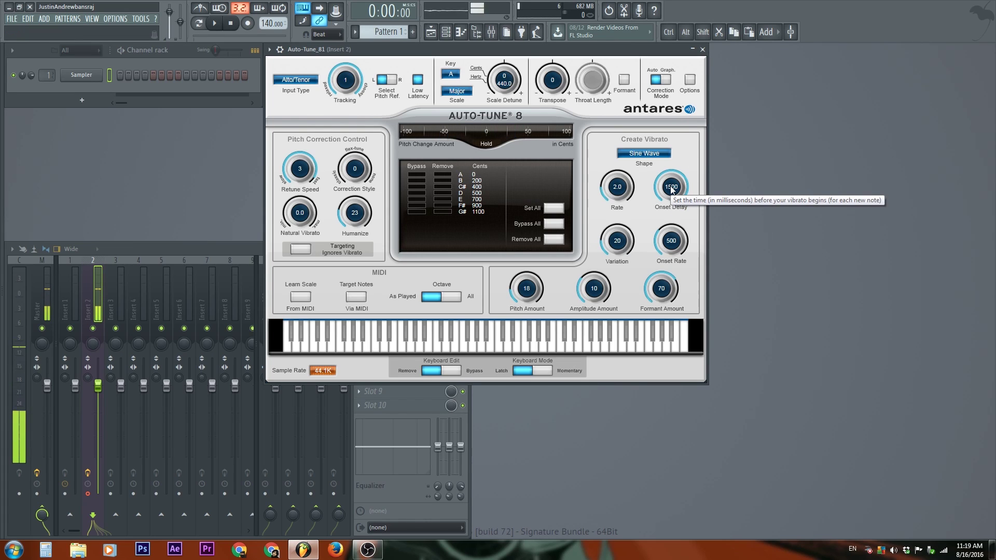
pyautogui.scroll(-15, 671, 190)
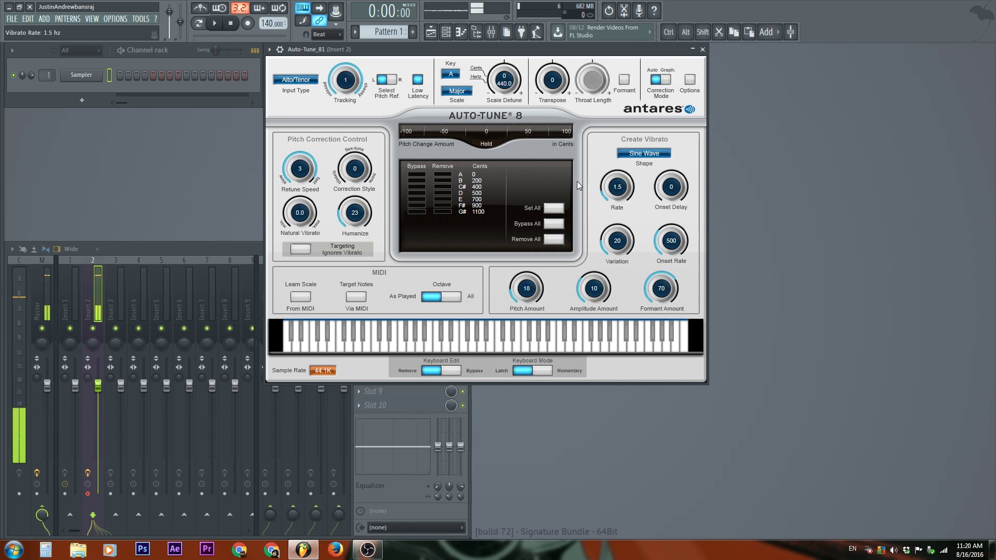
# - Reduce the vibrato Rate to 1.5 and on to 0.9 Hz, and raise Variation to 100
pyautogui.scroll(-5, 617, 189)
pyautogui.scroll(-5, 620, 194)
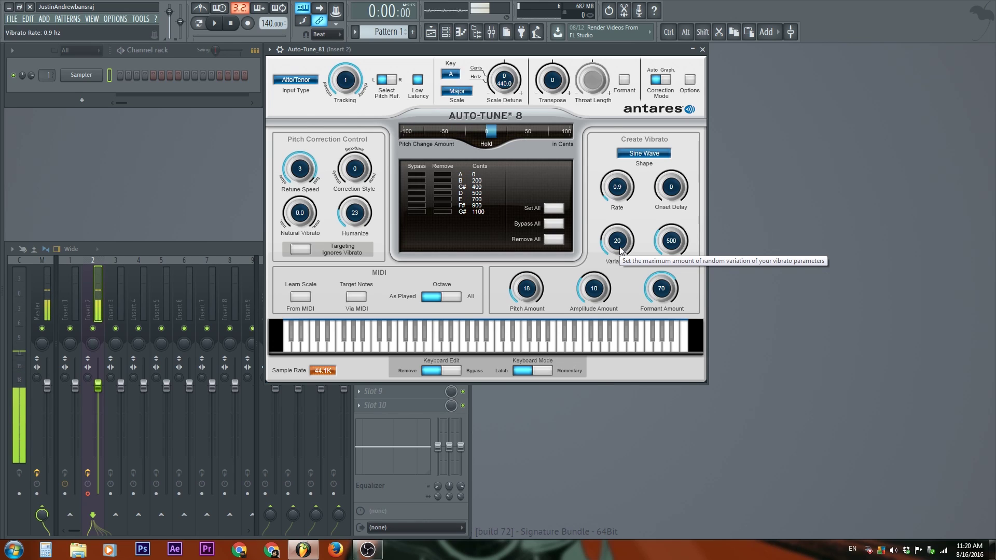
pyautogui.moveTo(620, 250); pyautogui.dragTo(623, 236)
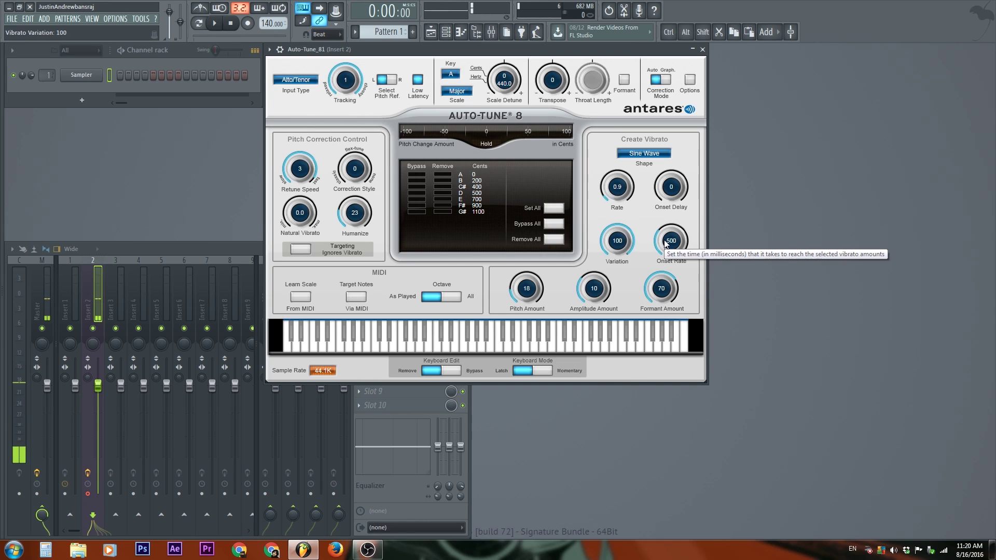
# - Compare the vibrato Onset Rate at 1500 and 120 msec, and raise the Pitch Amount to 100 cents
pyautogui.moveTo(671, 240); pyautogui.dragTo(691, 161)
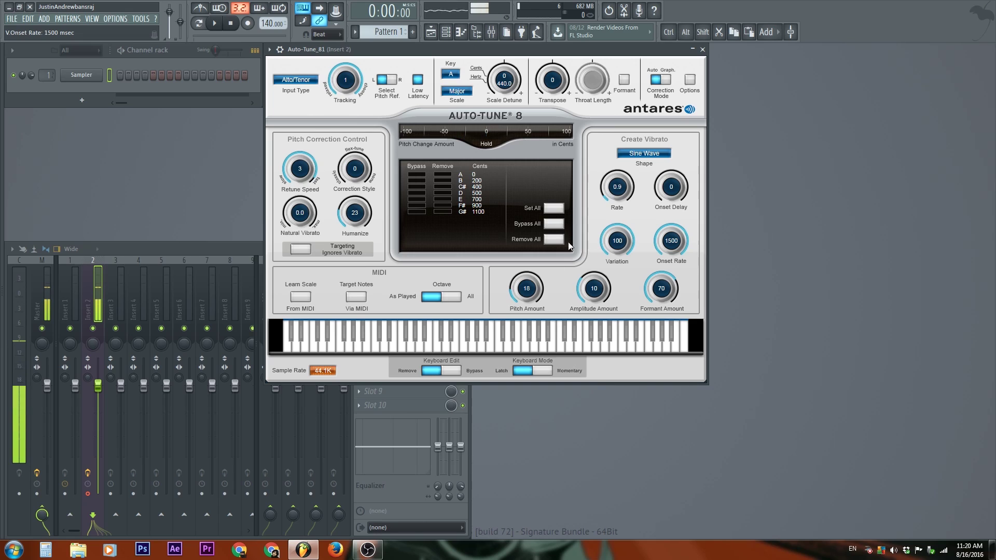
pyautogui.moveTo(671, 240); pyautogui.dragTo(655, 314)
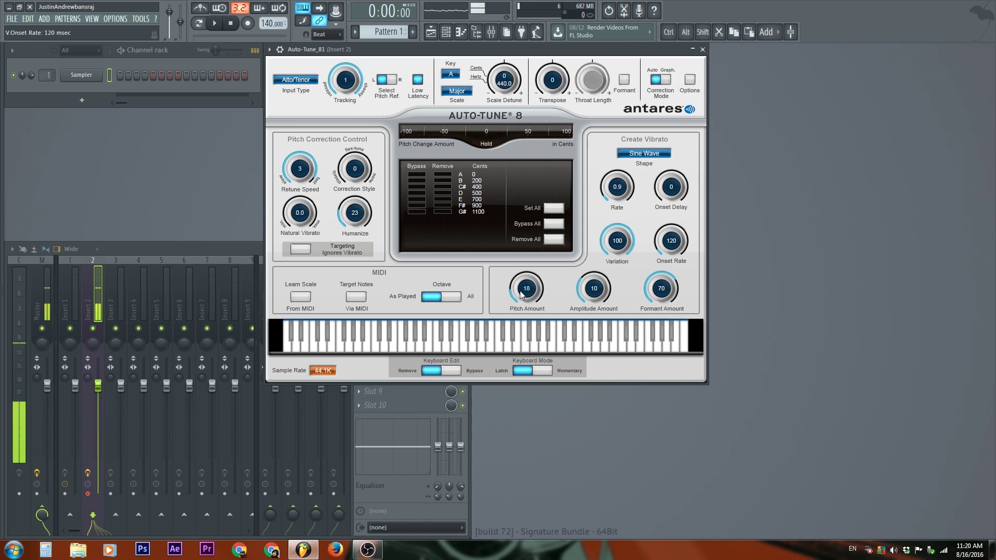
pyautogui.moveTo(526, 292); pyautogui.dragTo(530, 239)
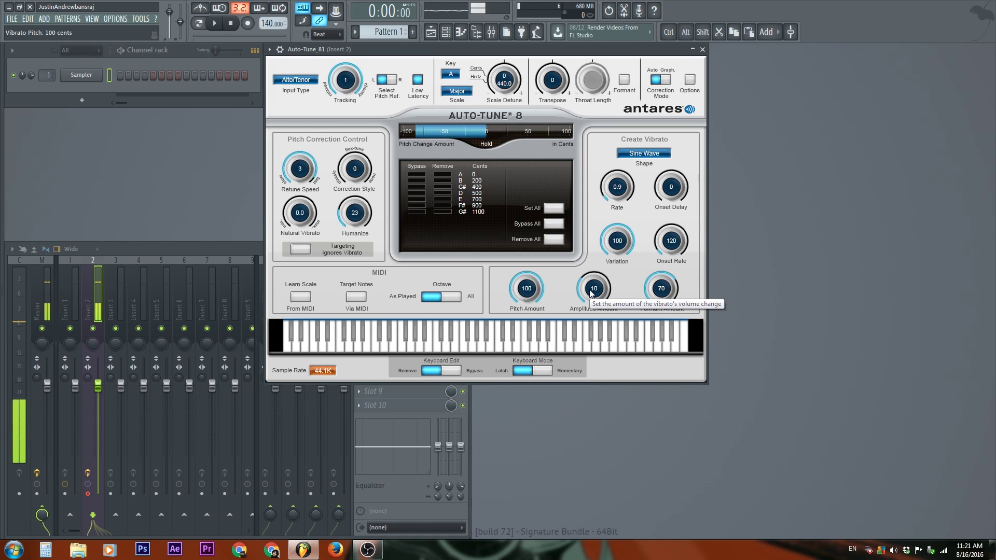
# - Set the vibrato Amplitude Amount to 20%, and compare the Pitch Amount at 12 and 100 cents, keeping 100
pyautogui.moveTo(590, 293); pyautogui.dragTo(602, 196)
pyautogui.moveTo(611, 299); pyautogui.dragTo(595, 317)
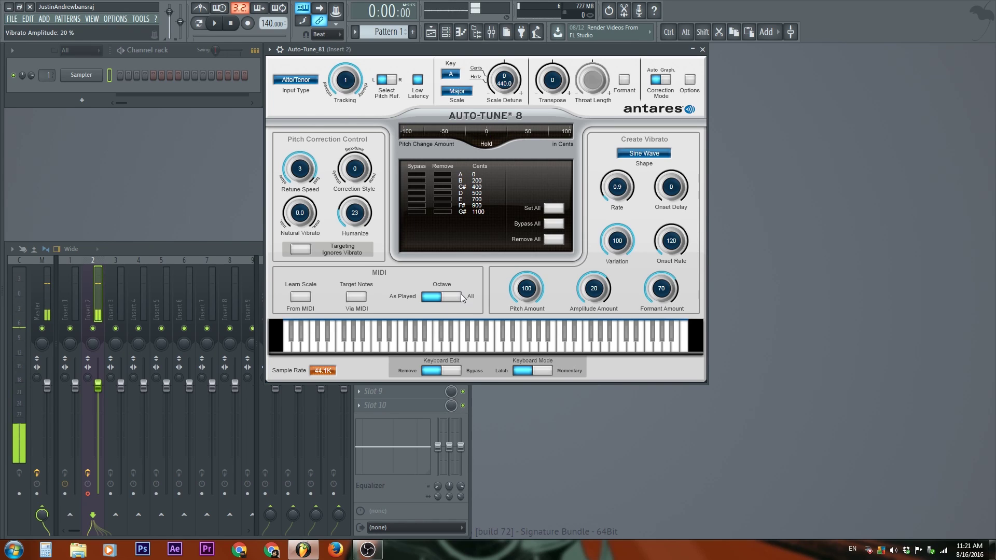
pyautogui.moveTo(533, 295); pyautogui.dragTo(529, 297)
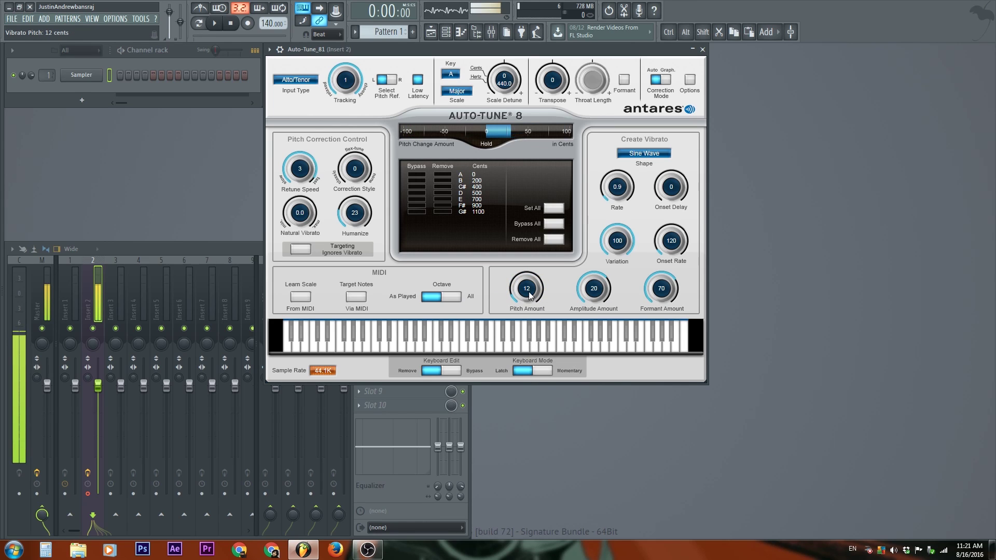
pyautogui.moveTo(530, 296); pyautogui.dragTo(531, 275)
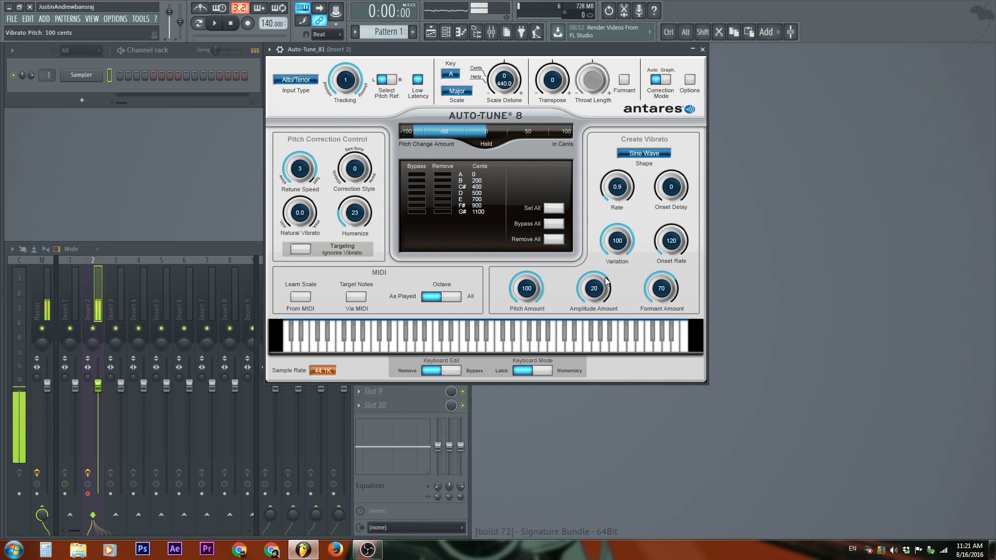
pyautogui.moveTo(593, 286); pyautogui.dragTo(593, 298)
# - Reduce the vibrato Onset Rate to 23 msec, and compare the Rate at 6.2, 4.5, 10.0 and 0.1 Hz, returning to 10.0
pyautogui.moveTo(614, 206); pyautogui.dragTo(615, 126)
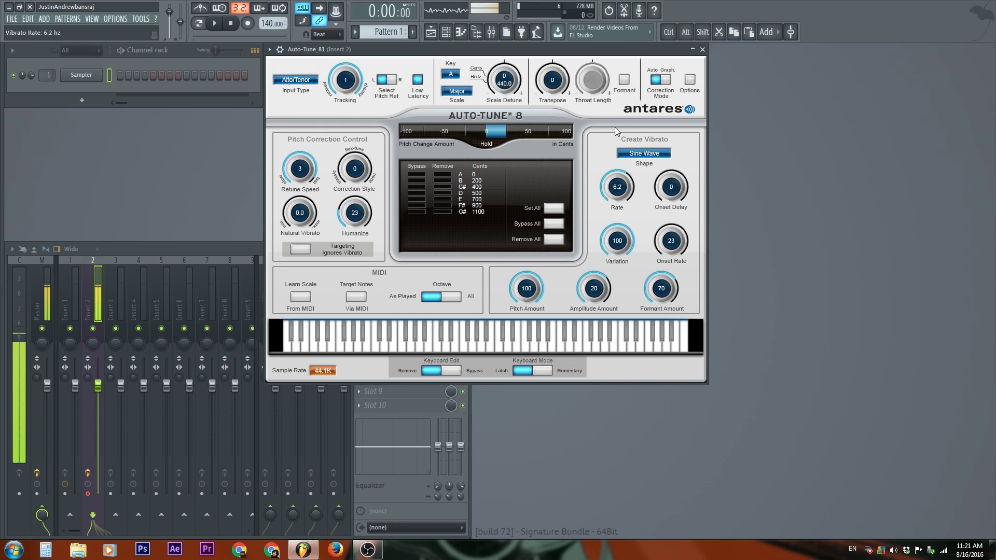
pyautogui.moveTo(625, 197); pyautogui.dragTo(623, 208)
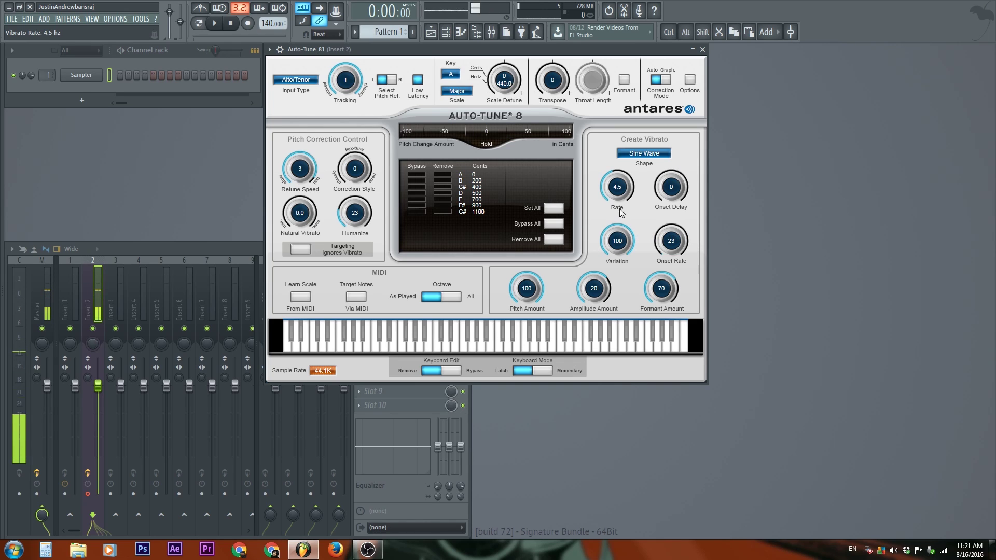
pyautogui.moveTo(618, 188); pyautogui.dragTo(630, 93)
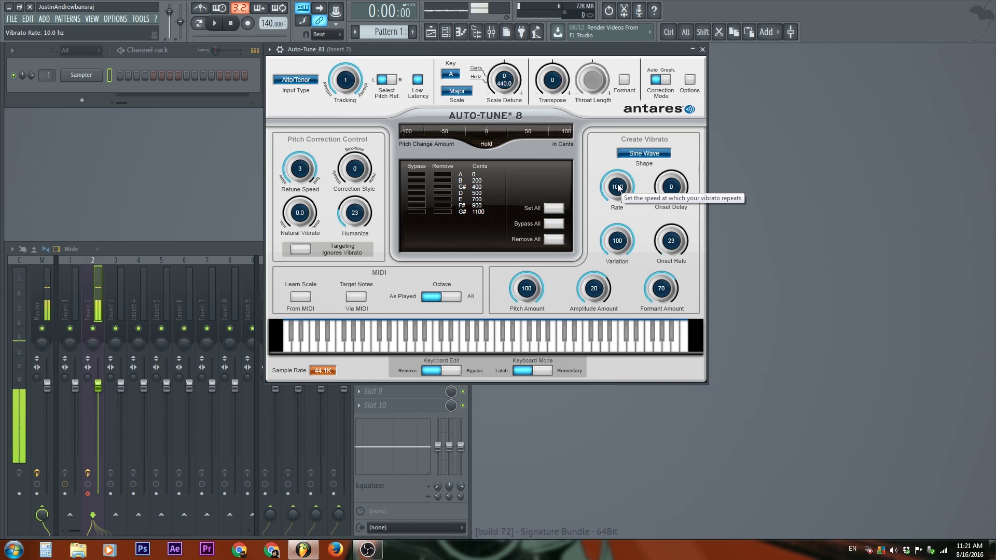
pyautogui.moveTo(618, 188); pyautogui.dragTo(618, 195)
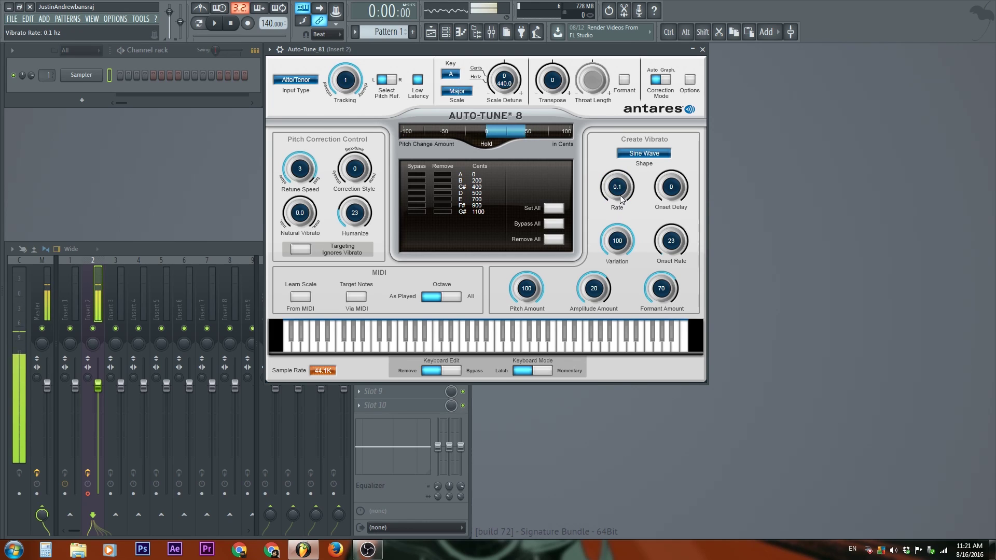
pyautogui.scroll(5, 618, 196)
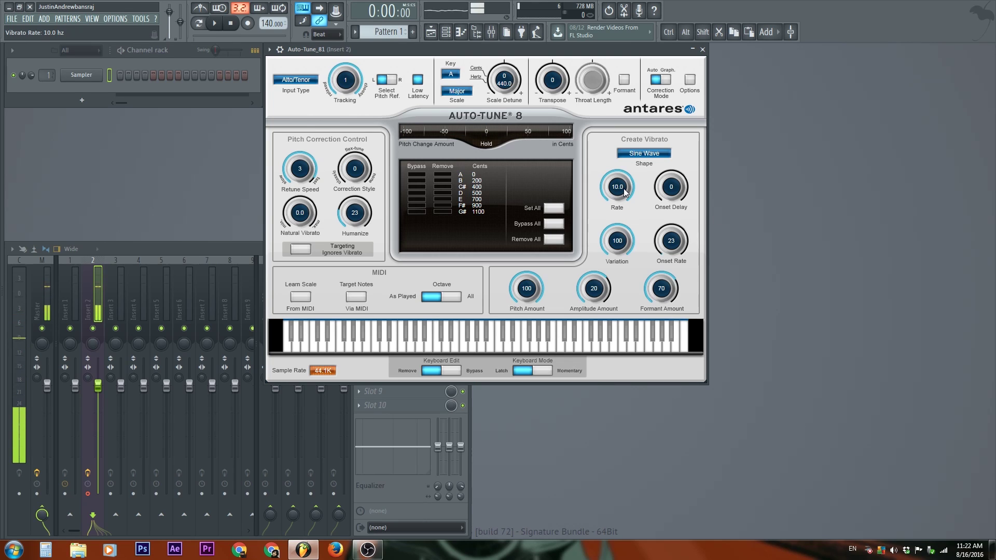
# - Try the vibrato Formant Amount at 100% and settle on 37, and vary the Rate between 5.4 and 10.0 Hz, ending at 9.4
pyautogui.scroll(-3, 615, 205)
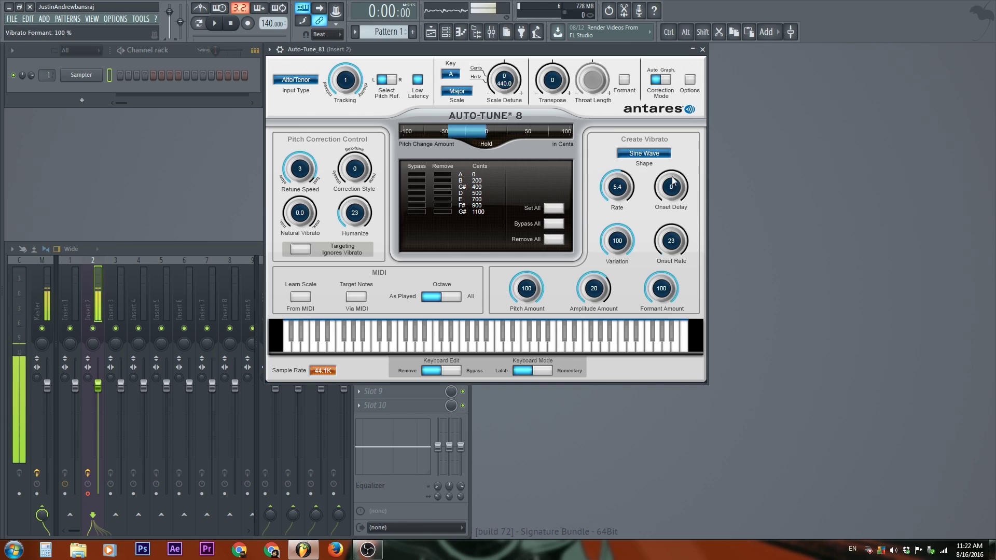
pyautogui.scroll(3, 644, 208)
pyautogui.scroll(-5, 661, 288)
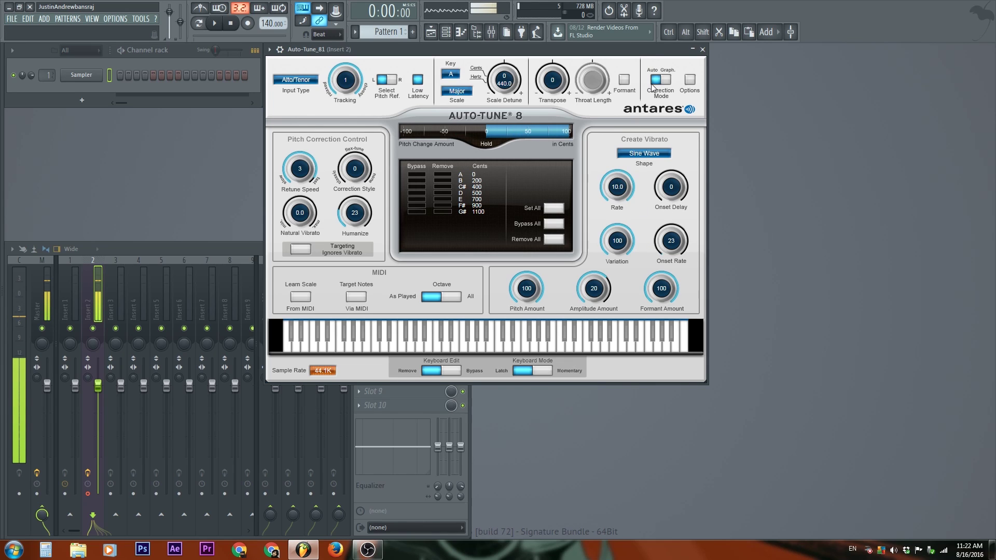
pyautogui.moveTo(655, 292); pyautogui.dragTo(662, 264)
pyautogui.scroll(-2, 622, 190)
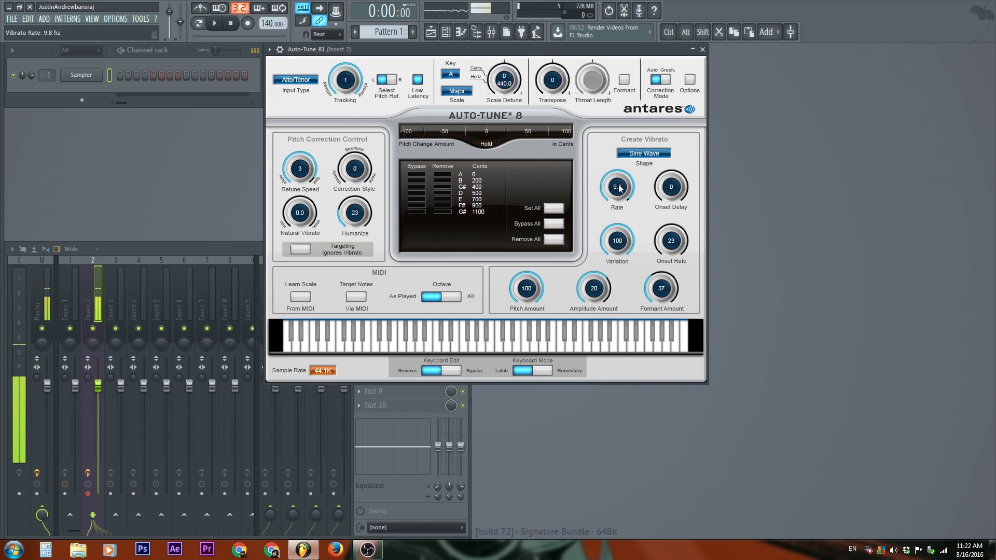
pyautogui.scroll(-2, 626, 191)
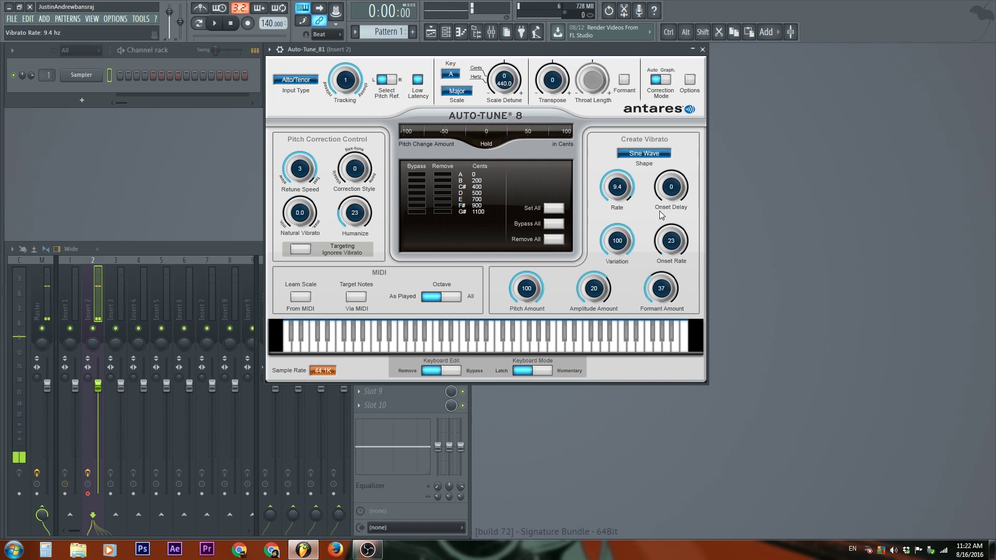
# - Try the Square and Sawtooth vibrato shapes, and set the shape to (No Vibrato)
pyautogui.click(646, 155)
pyautogui.click(647, 180)
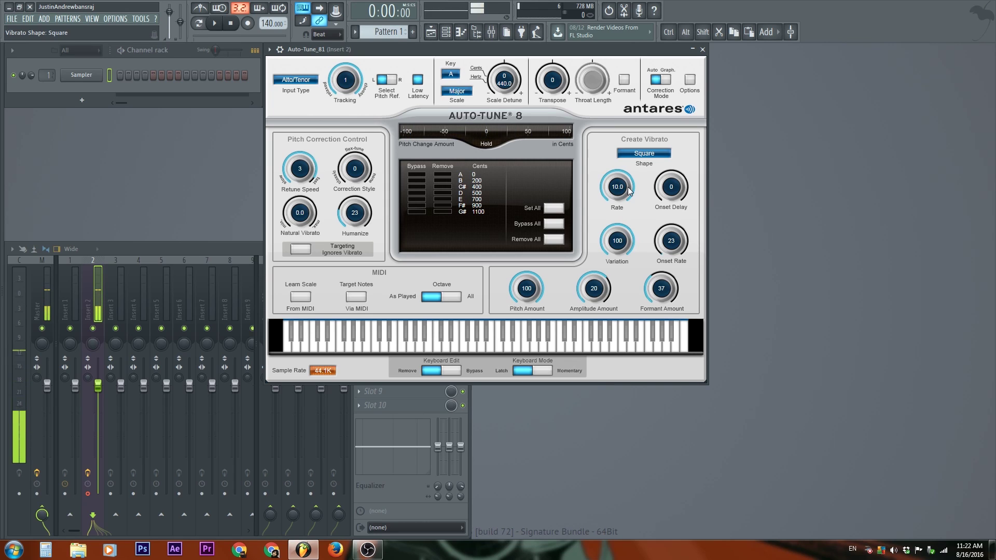
pyautogui.click(631, 154)
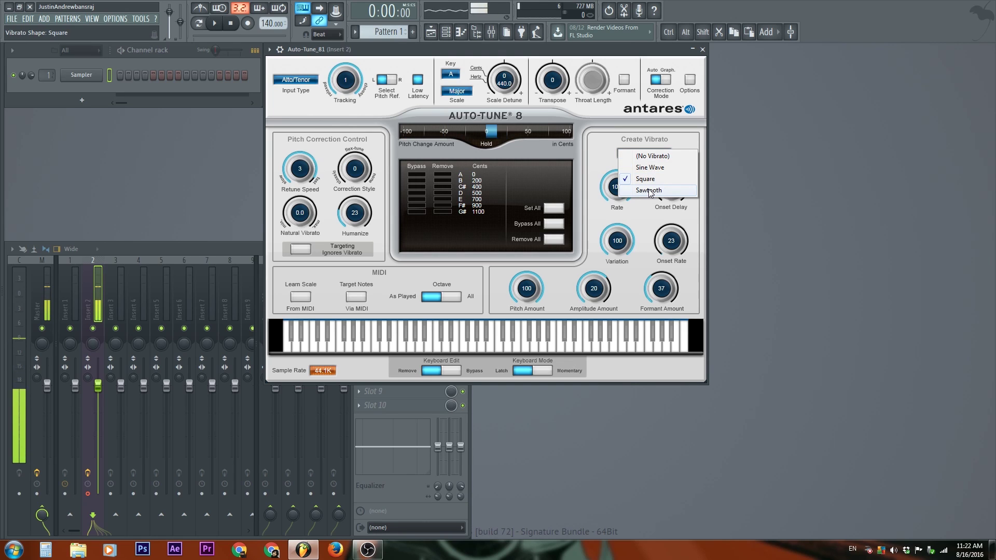
pyautogui.click(649, 191)
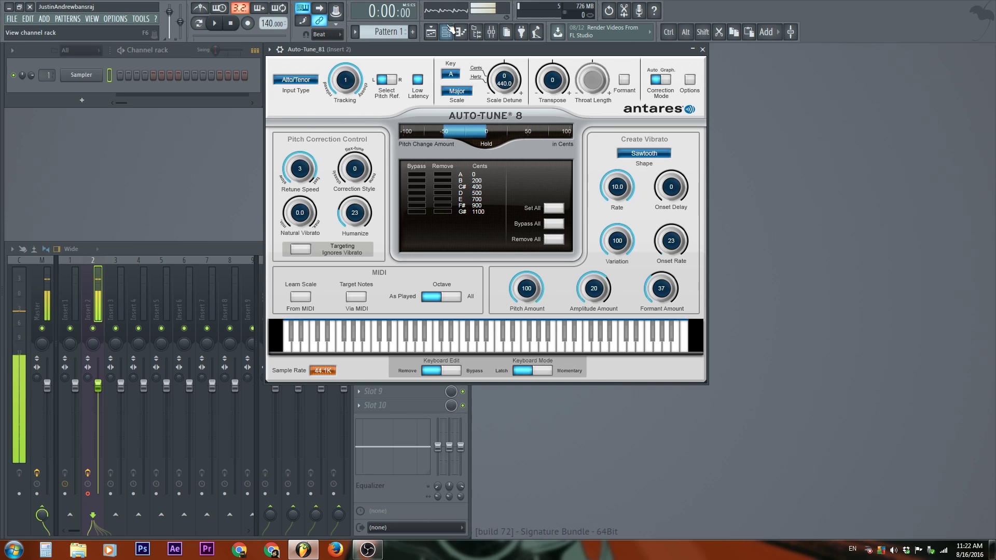
pyautogui.click(644, 153)
pyautogui.click(649, 158)
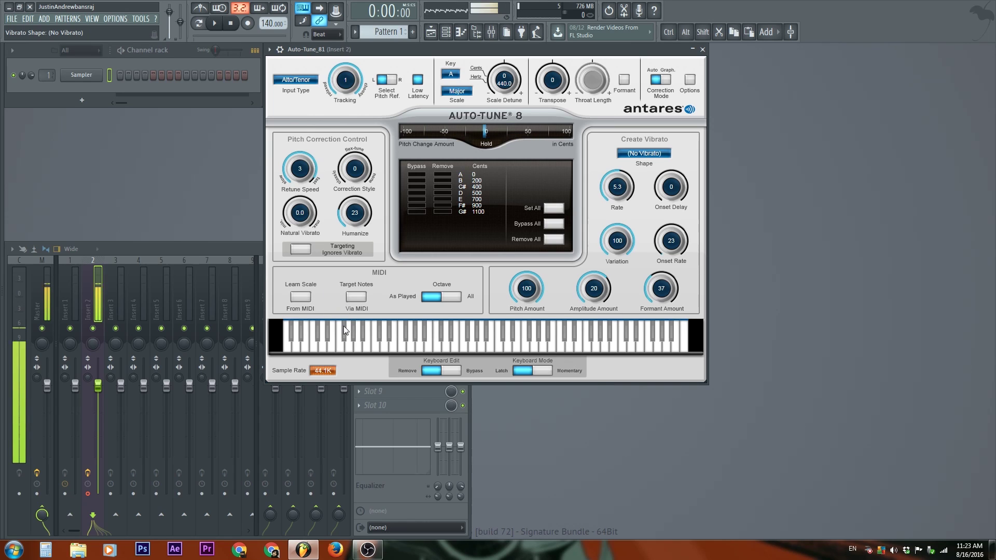
# - Turn on Learn Scale From MIDI and set the key to C
pyautogui.click(301, 296)
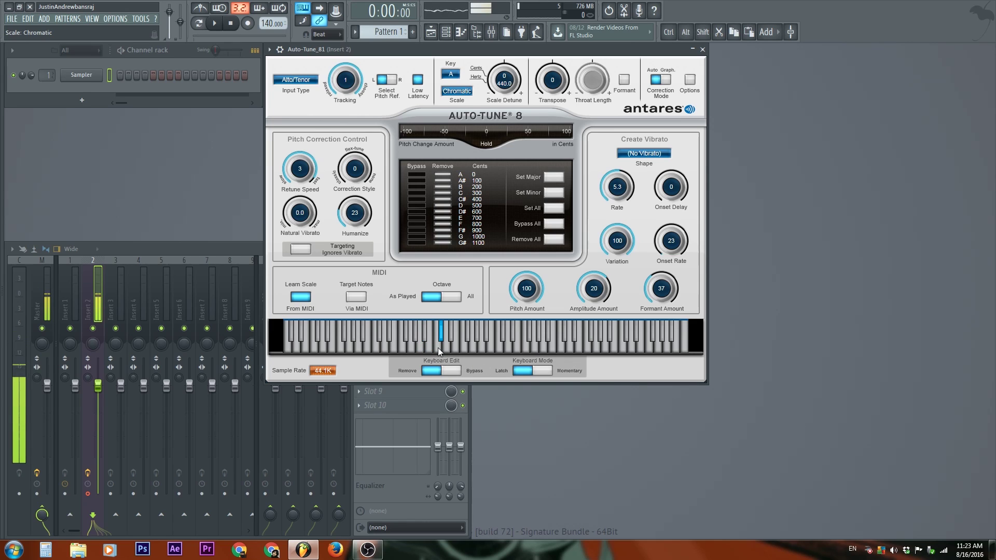
pyautogui.click(454, 75)
pyautogui.click(462, 76)
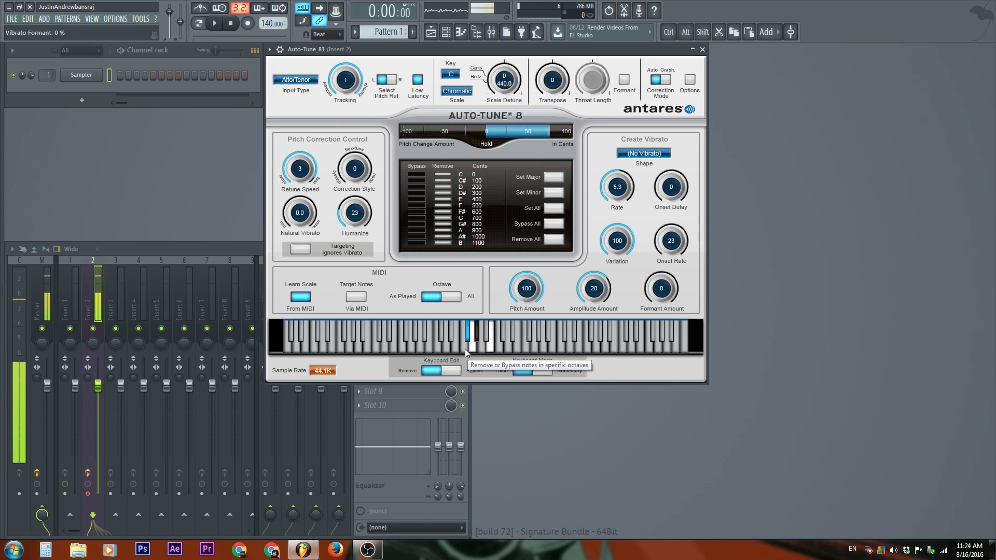
# - Enable individual notes across several octaves of the on-screen keyboard while Learn Scale From MIDI is on
pyautogui.click(465, 348)
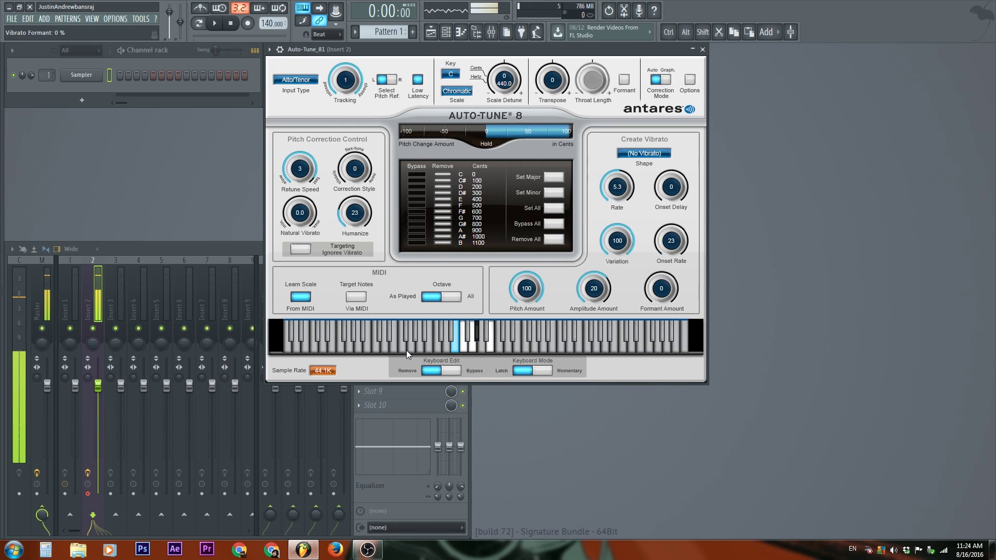
pyautogui.click(499, 347)
pyautogui.click(518, 345)
pyautogui.click(526, 345)
pyautogui.click(537, 337)
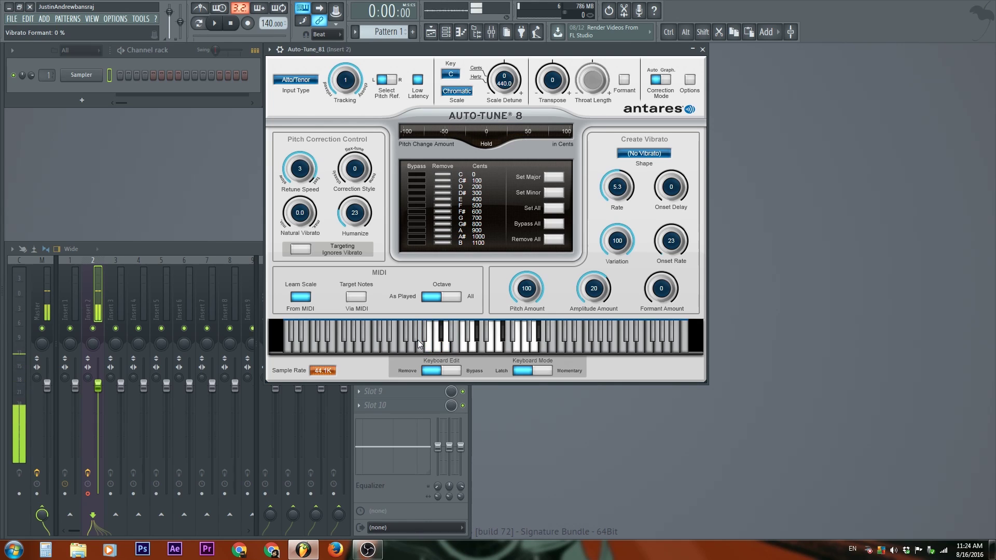
# - Turn on Target Notes Via MIDI, toggle a black key on the on-screen keyboard, and turn Target Notes off
pyautogui.click(356, 299)
pyautogui.click(358, 300)
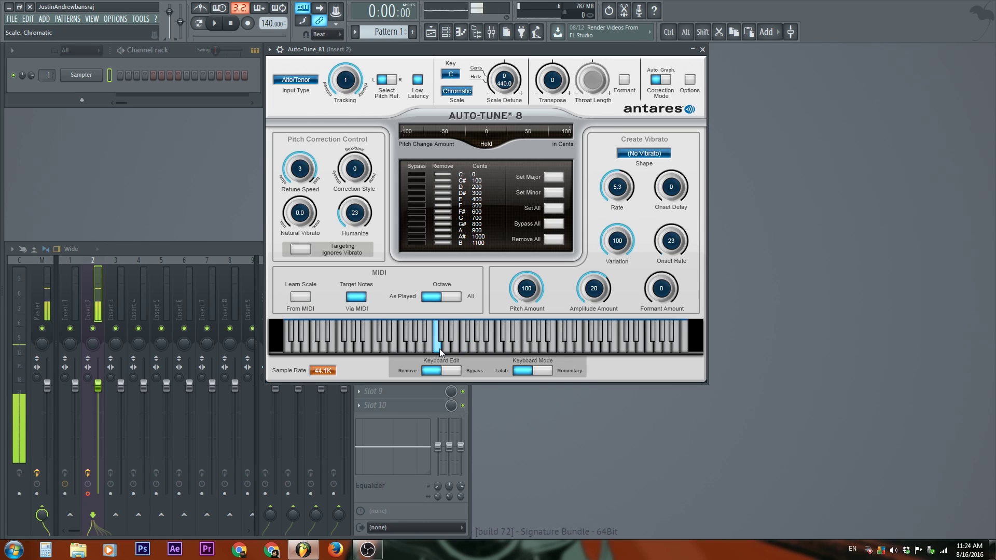
pyautogui.click(477, 336)
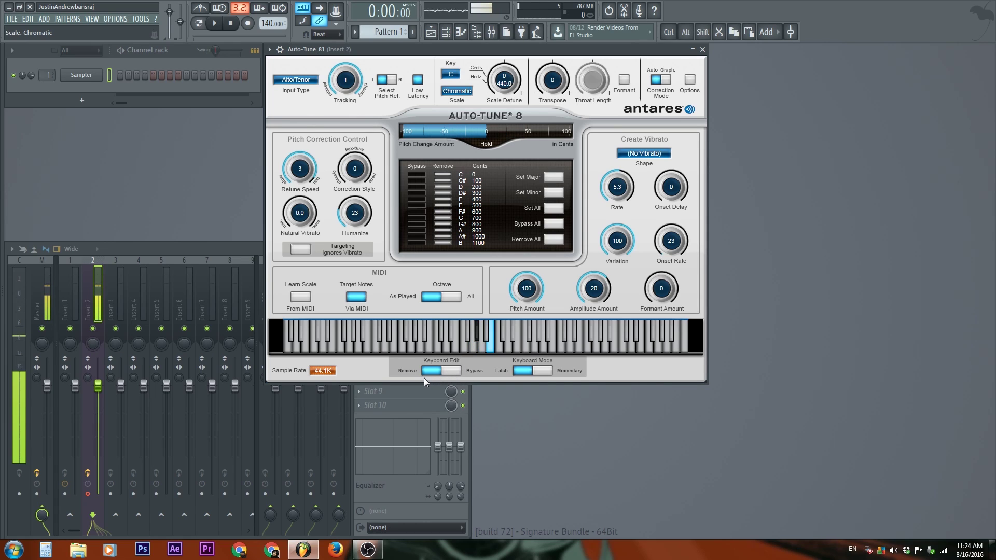
pyautogui.click(478, 336)
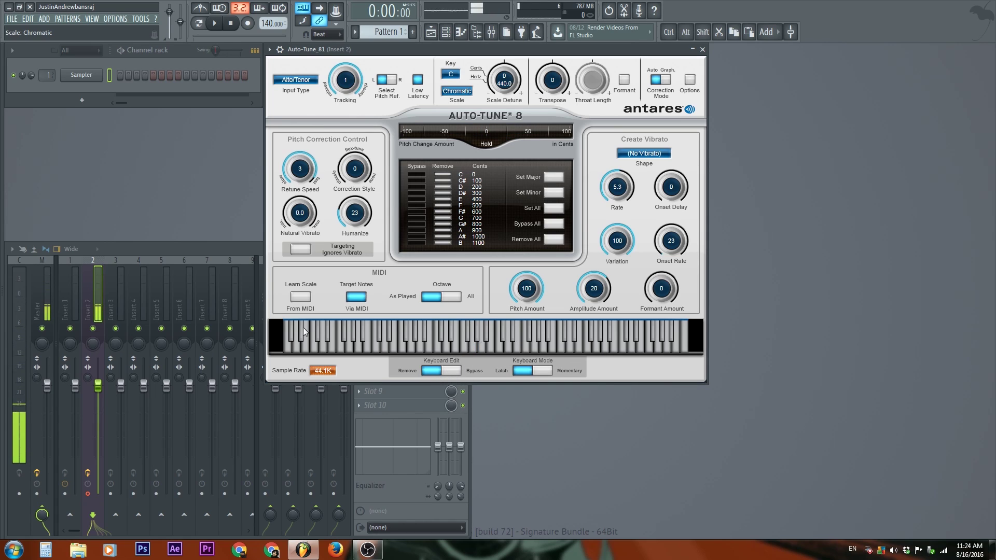
pyautogui.click(362, 299)
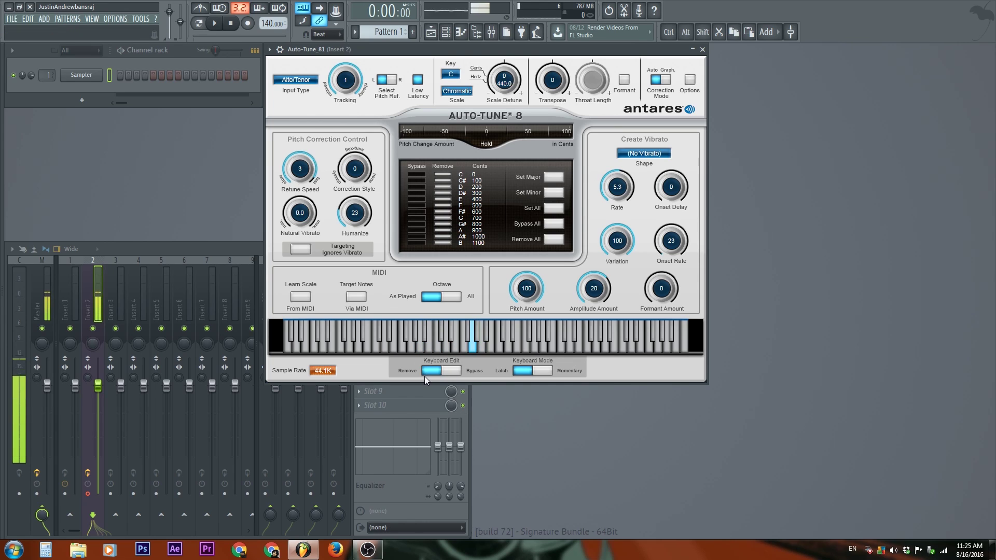
# - Try the Bypass Keyboard Edit option, return it to Remove, and set the Keyboard Mode to Momentary
pyautogui.click(451, 374)
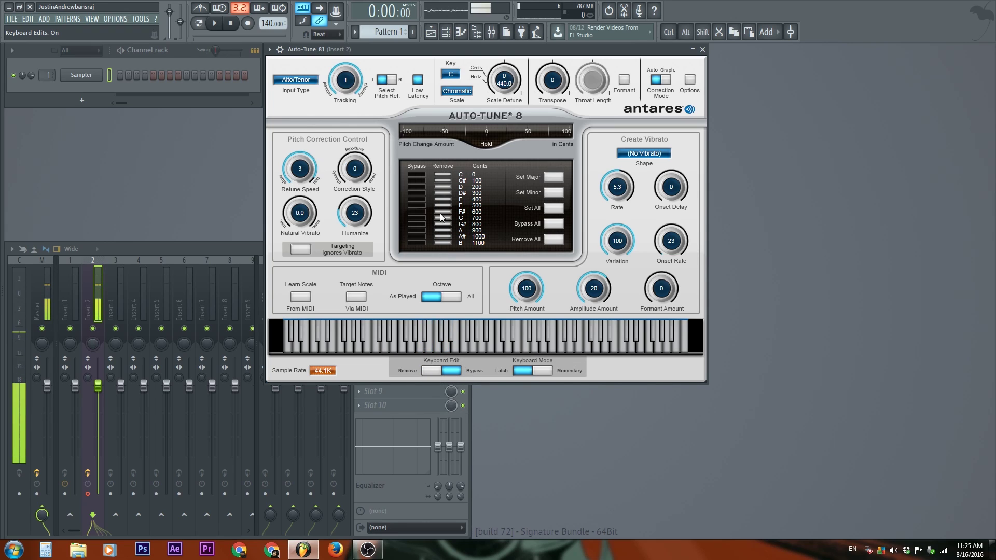
pyautogui.click(430, 372)
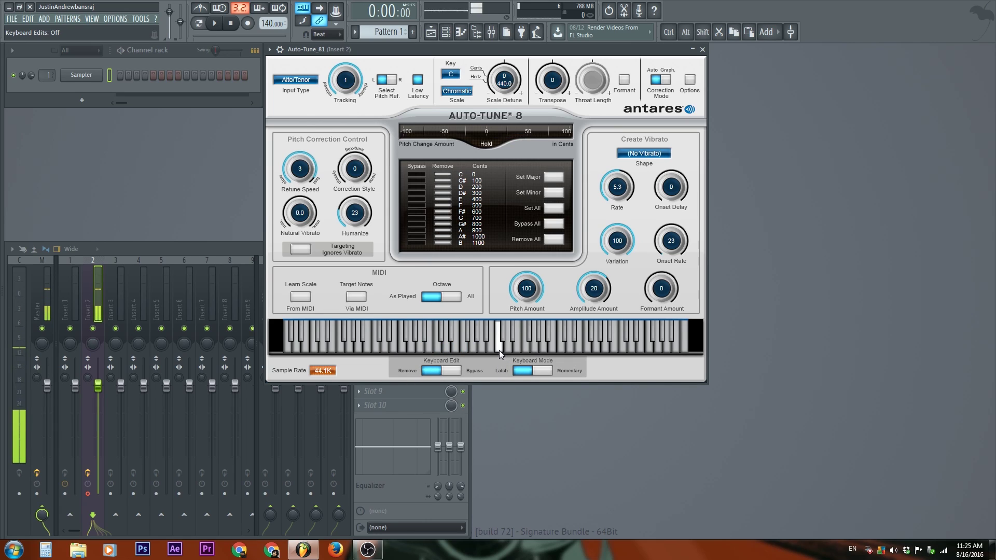
pyautogui.click(545, 370)
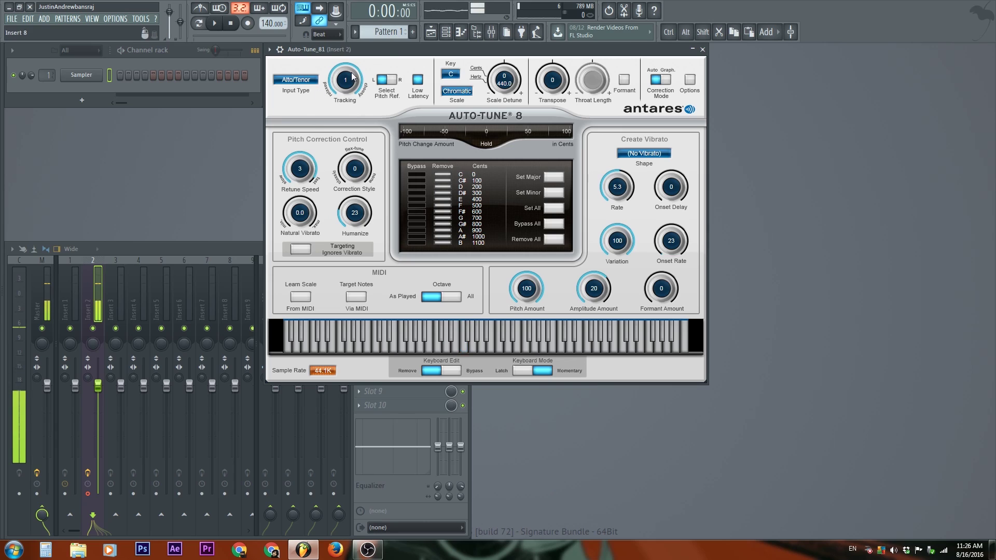
# - Lower Retune Speed and Humanize to 0, and review the Input Type options, keeping Alto/Tenor
pyautogui.moveTo(403, 49); pyautogui.dragTo(403, 100)
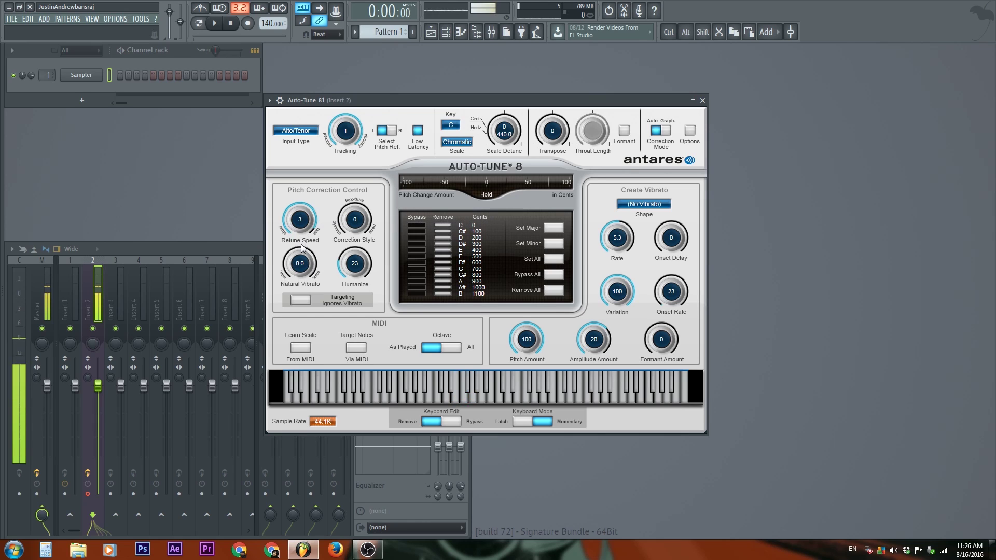
pyautogui.scroll(-3, 304, 221)
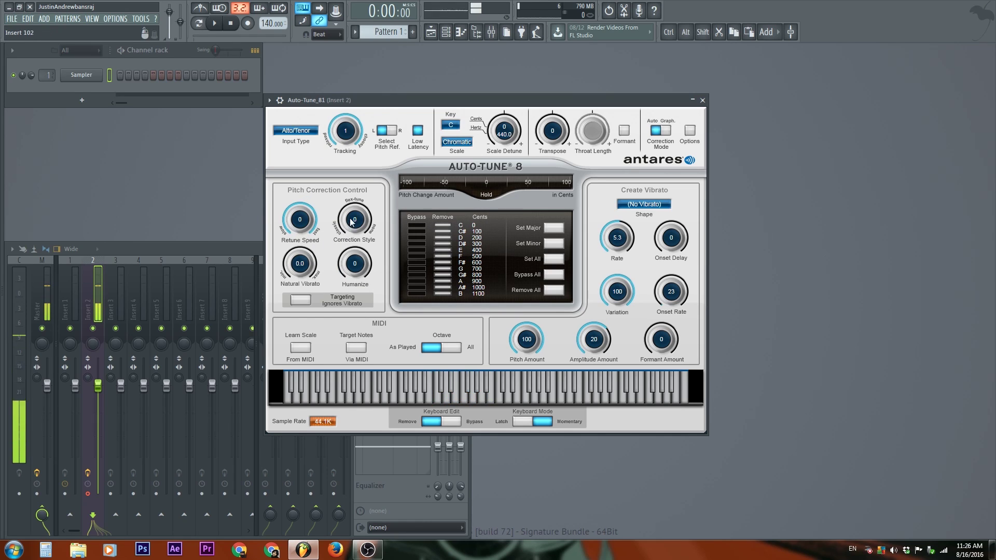
pyautogui.click(298, 131)
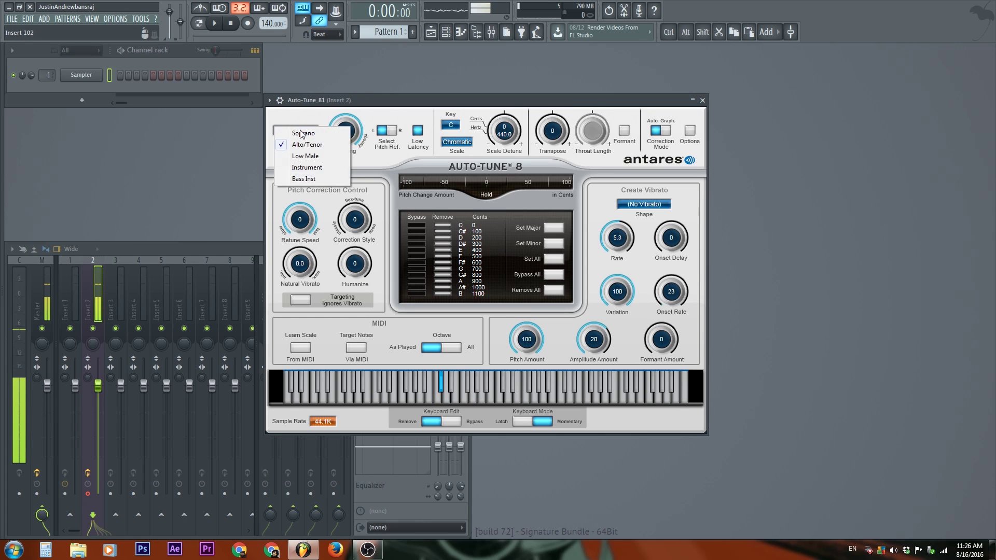
pyautogui.click(299, 122)
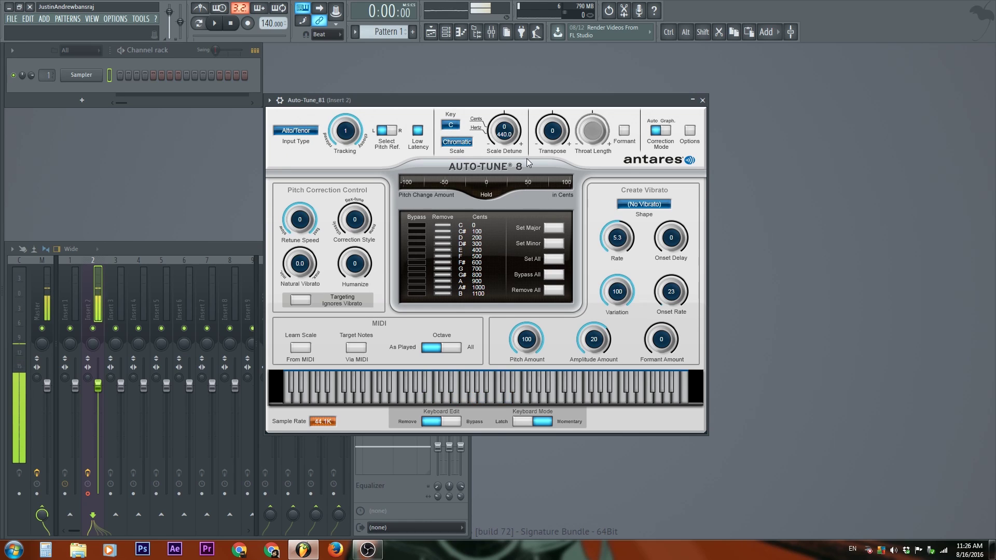
# - Try Scale Detune at 34 and 13 cents, and leave it at 14 cents
pyautogui.scroll(4, 507, 129)
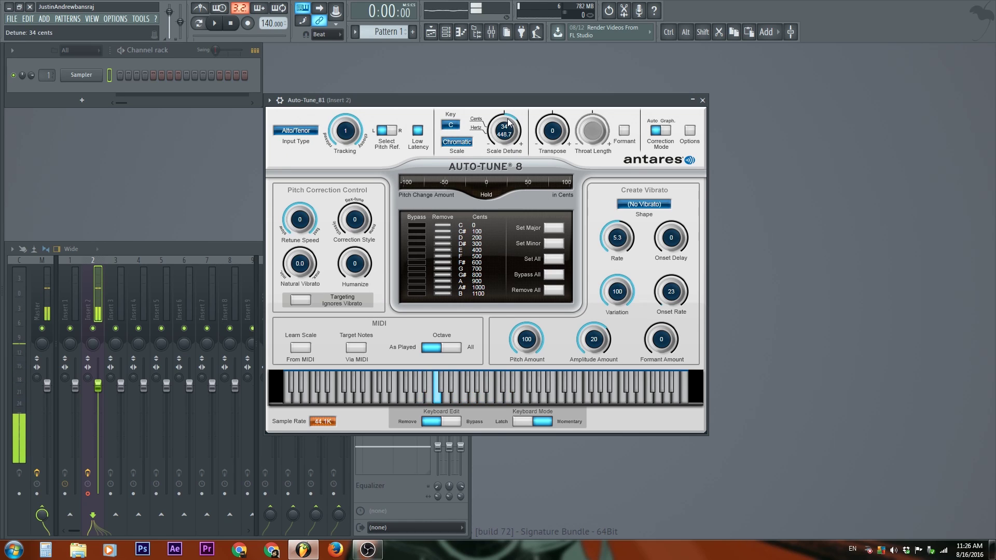
pyautogui.moveTo(508, 118); pyautogui.dragTo(507, 152)
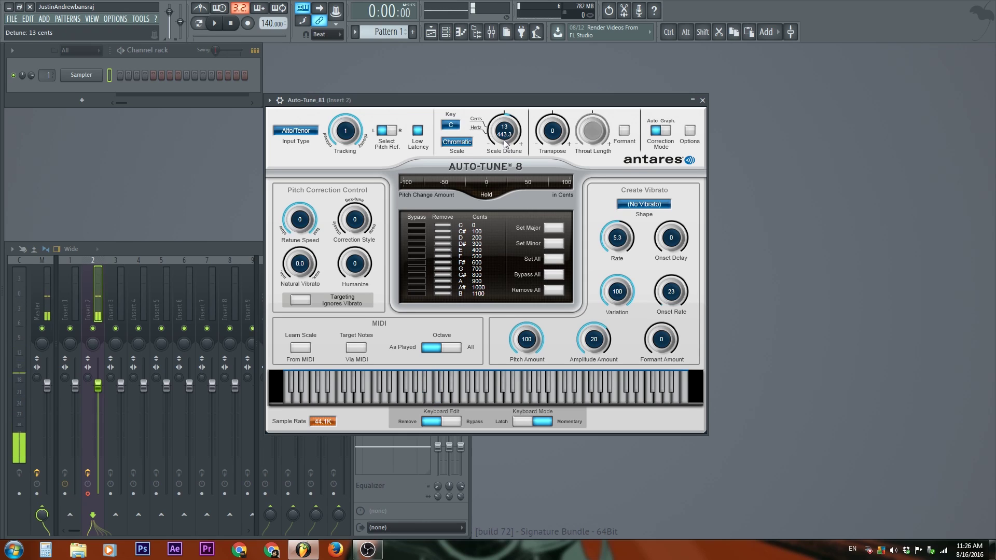
pyautogui.scroll(1, 505, 143)
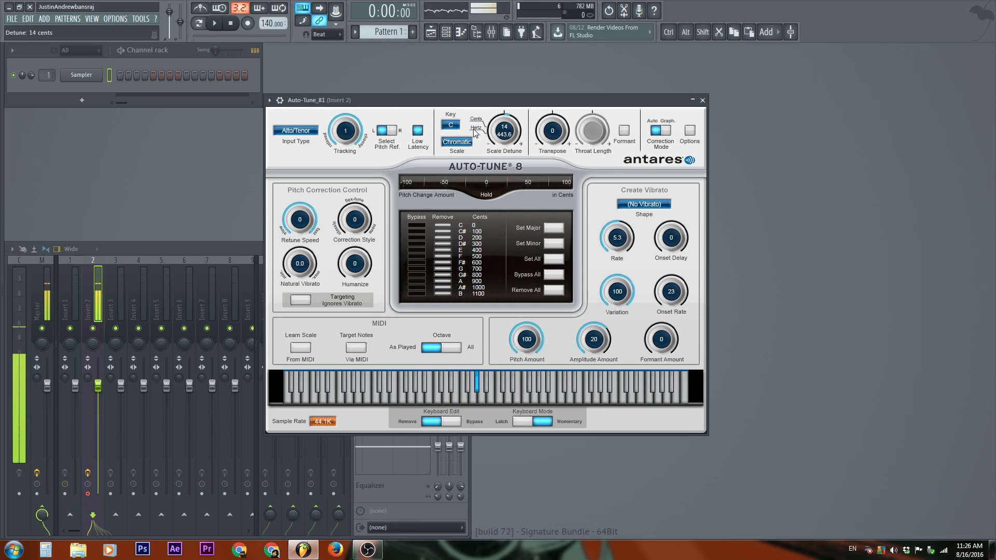
# - Set the key to A and the scale to Major
pyautogui.click(451, 125)
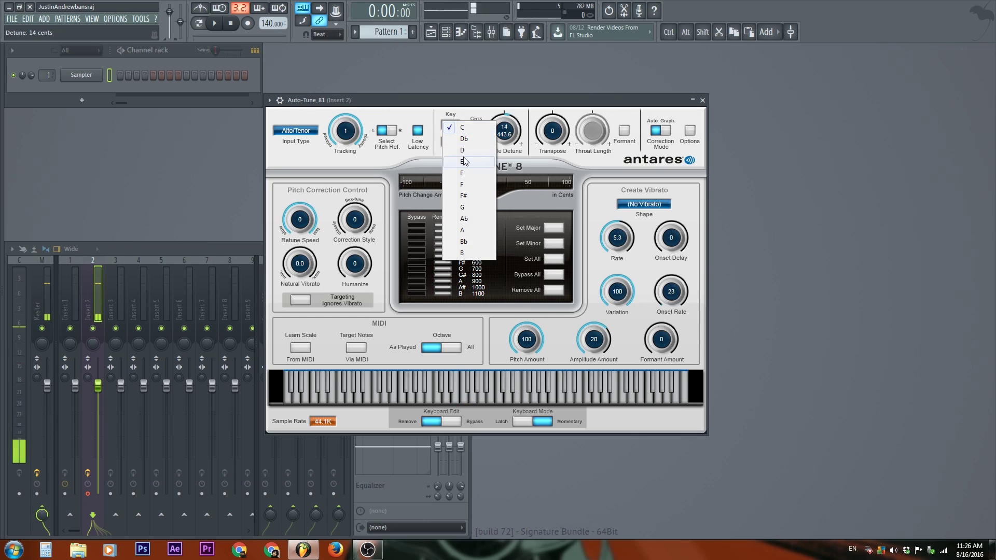
pyautogui.click(465, 231)
pyautogui.click(457, 143)
pyautogui.click(464, 146)
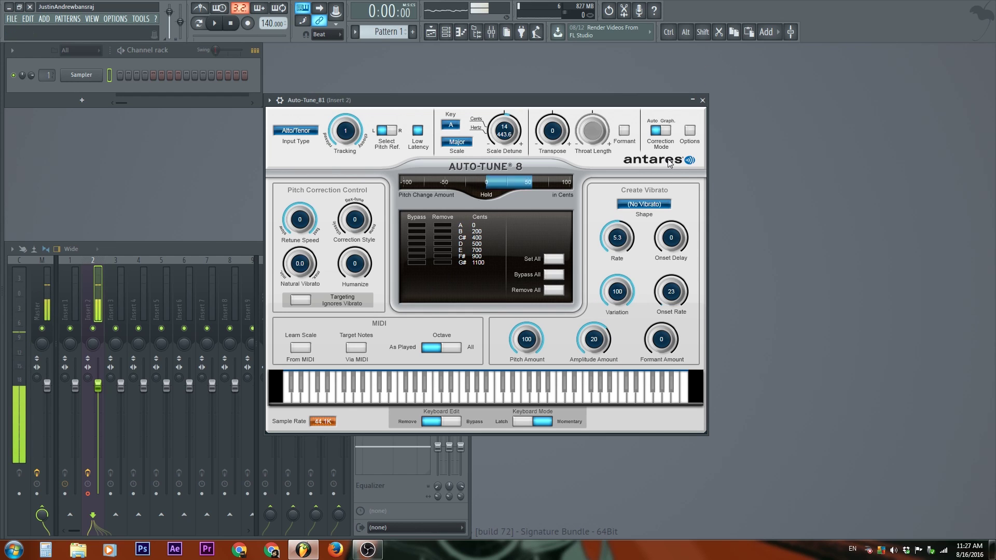
# - Switch the Correction Mode to Graph to view the graphical editor, and return it to Auto
pyautogui.click(661, 130)
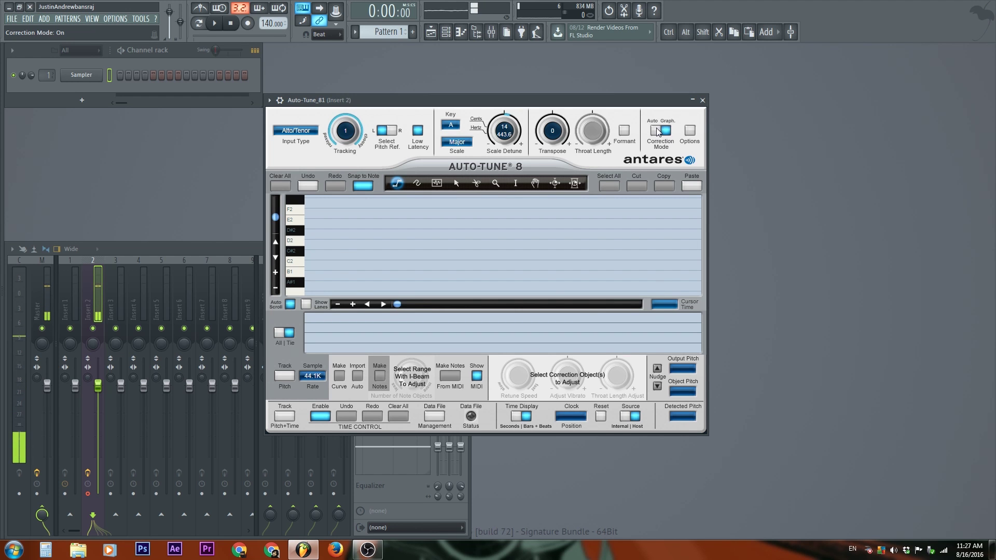
pyautogui.click(656, 131)
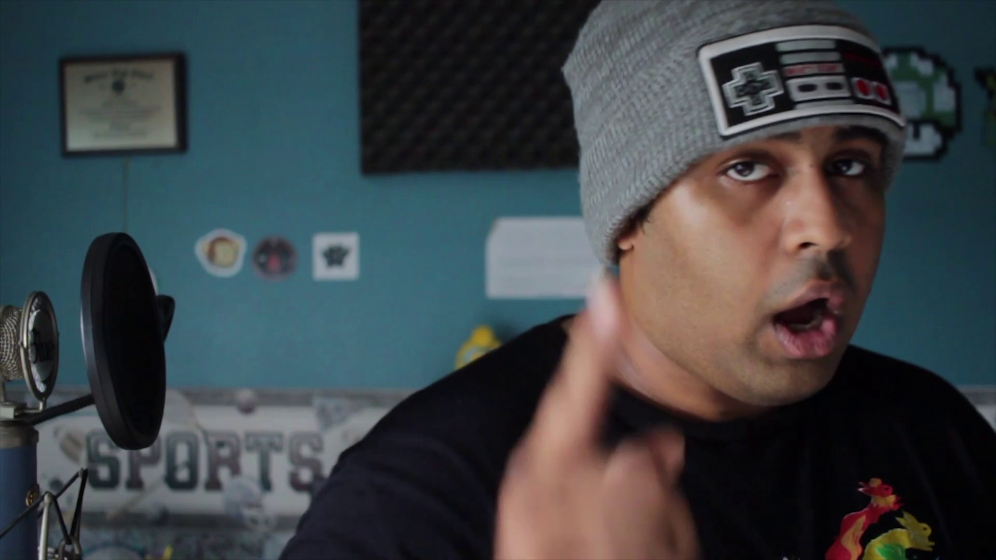